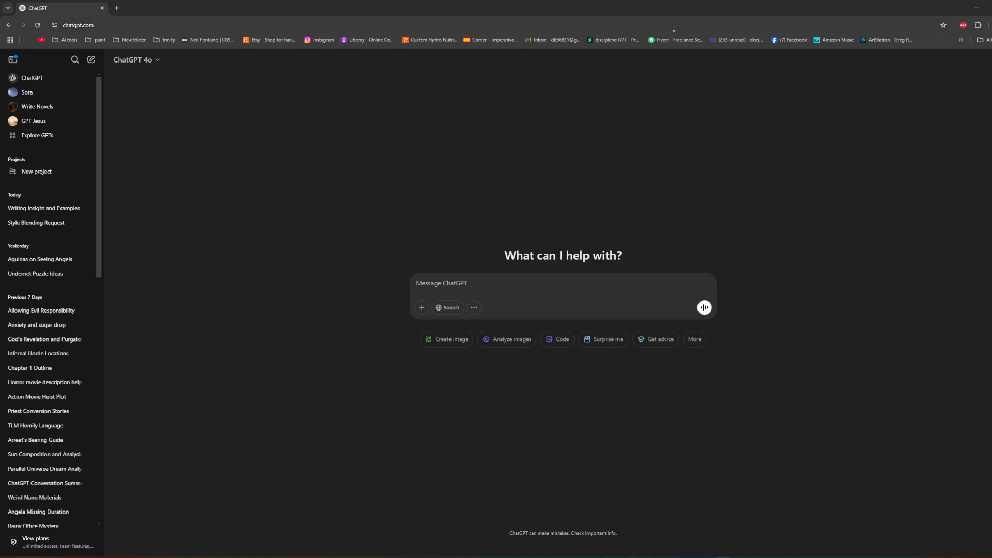
Review the list of available ChatGPT models and open the directory of custom GPTs
left_click(155, 59)
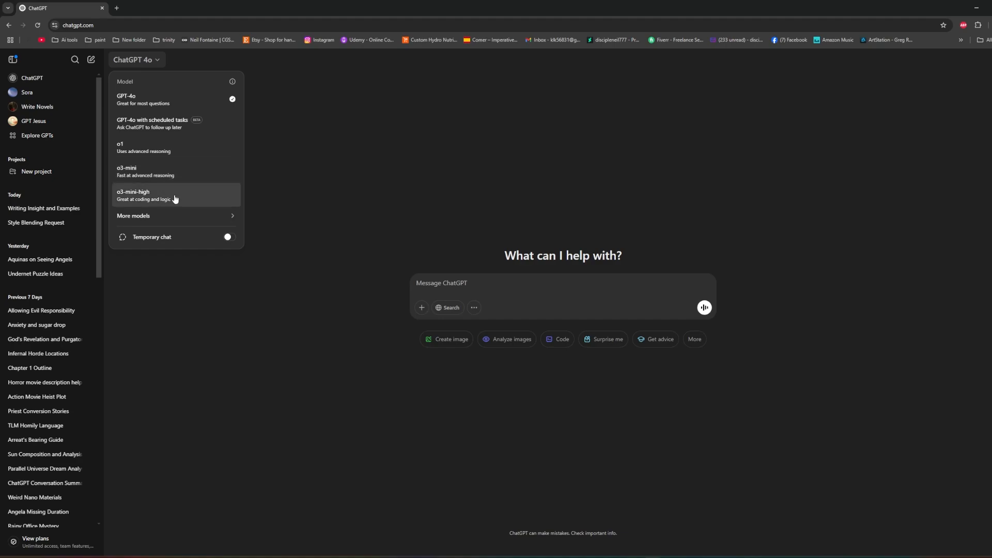
left_click(290, 180)
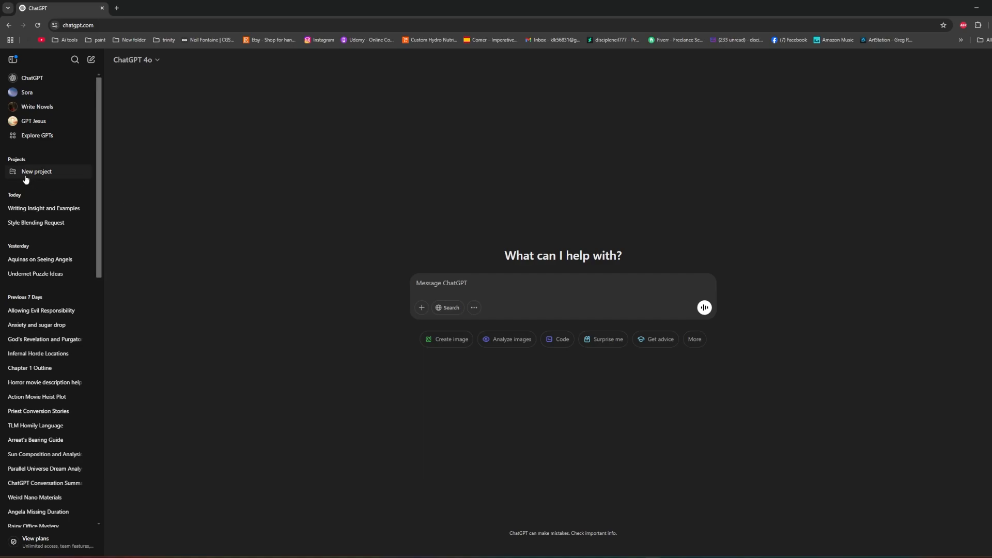
left_click(36, 137)
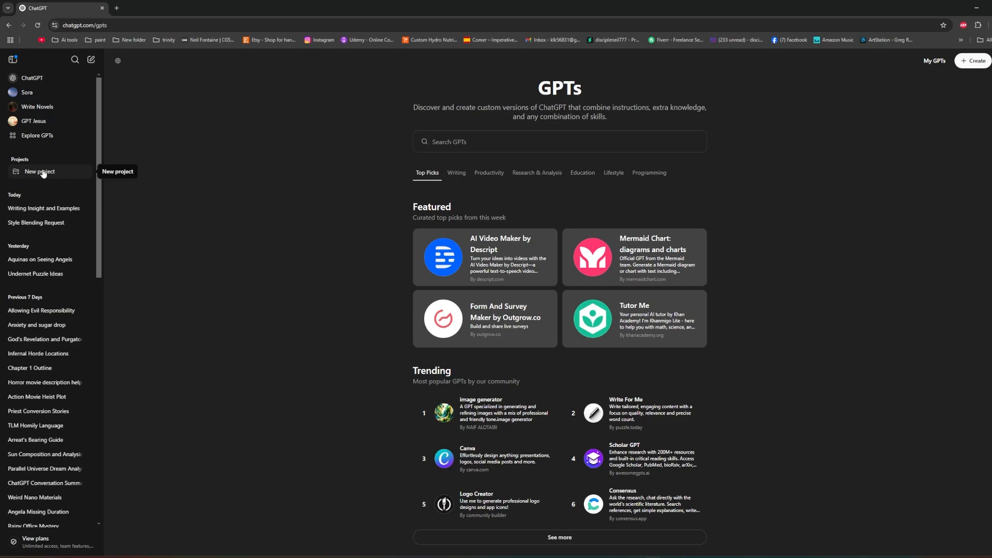
Create a new project named "Writing Novels"
left_click(43, 173)
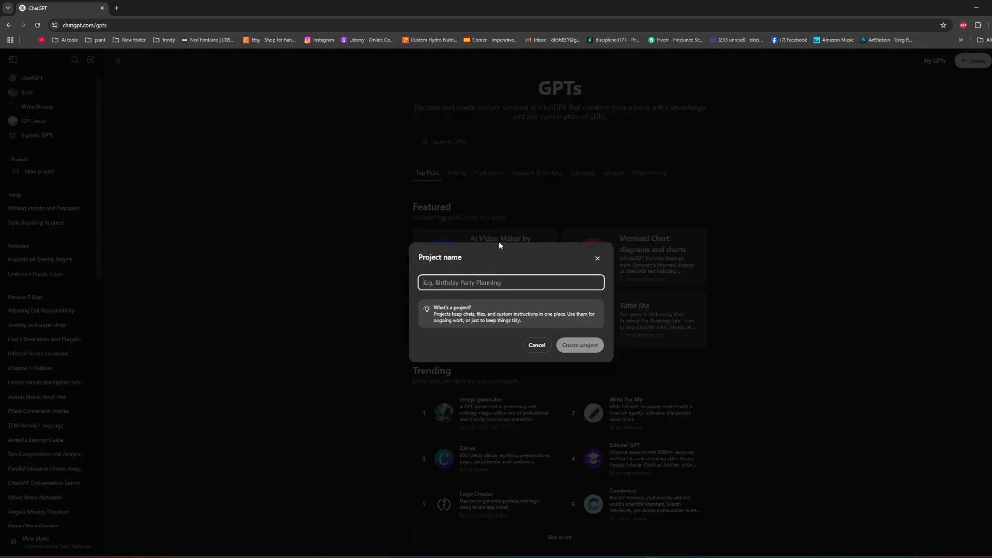
type("Writing ")
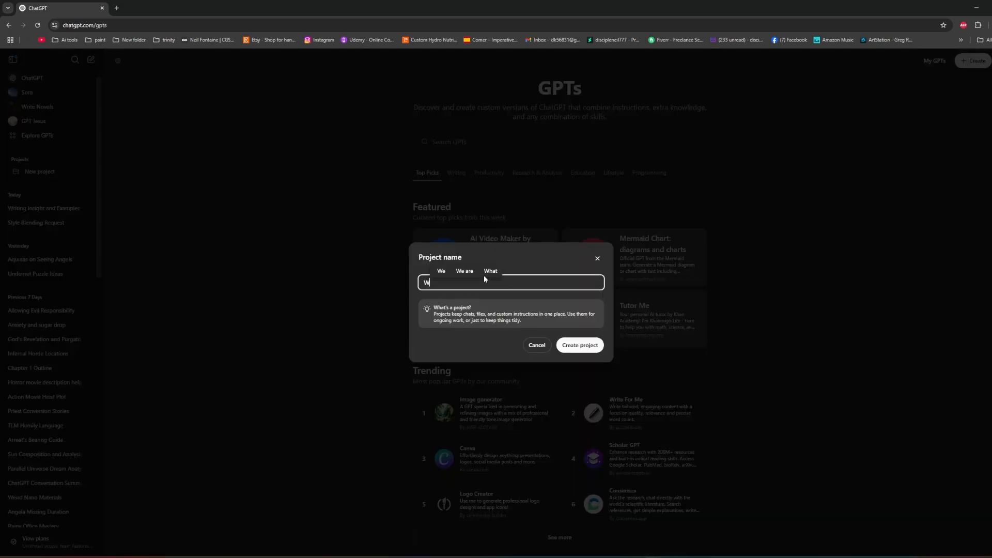
type("Novels")
left_click(586, 343)
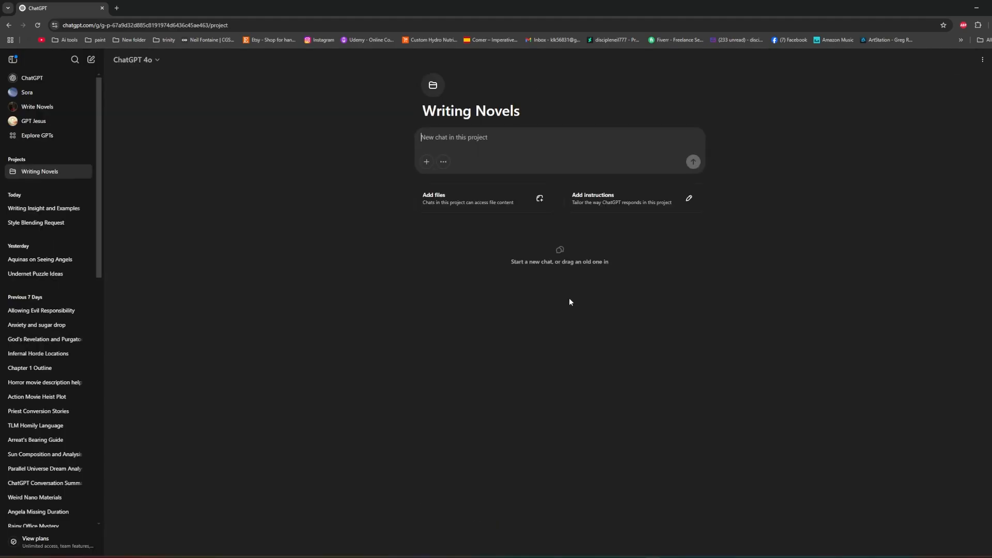
Add the Word document "Dean Koontz Sample to mimic" from the Notes for Novels folder to the project's files
left_click(487, 202)
left_click(639, 177)
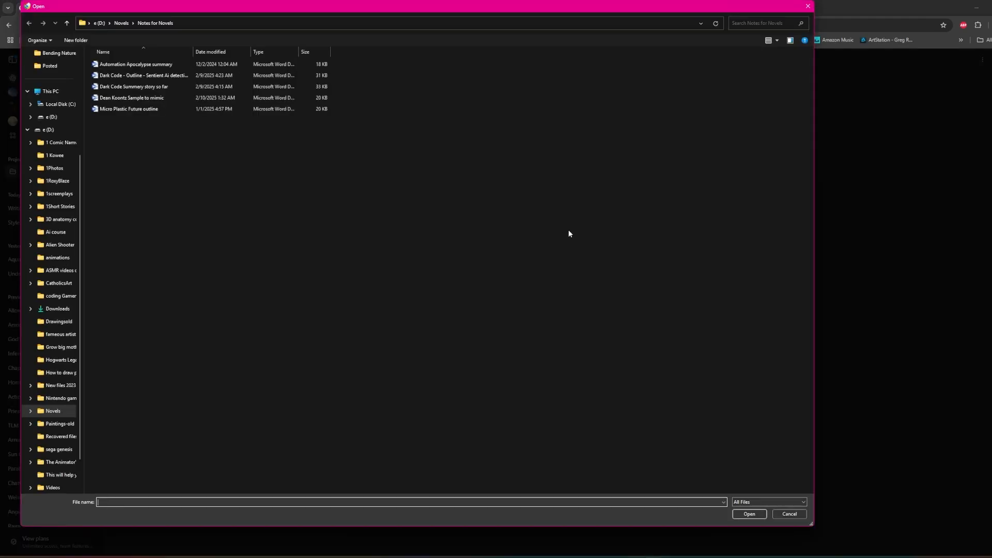
left_click(132, 97)
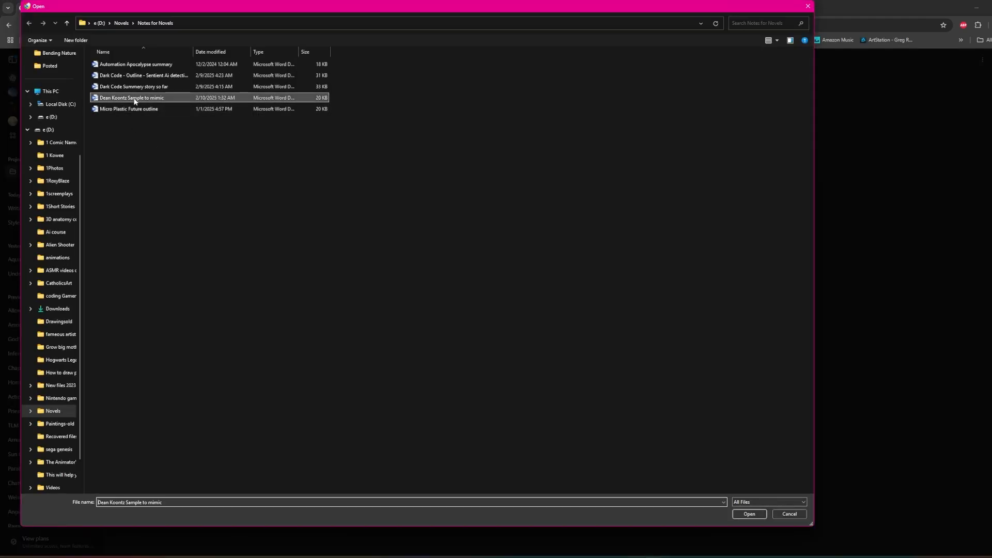
left_click(749, 514)
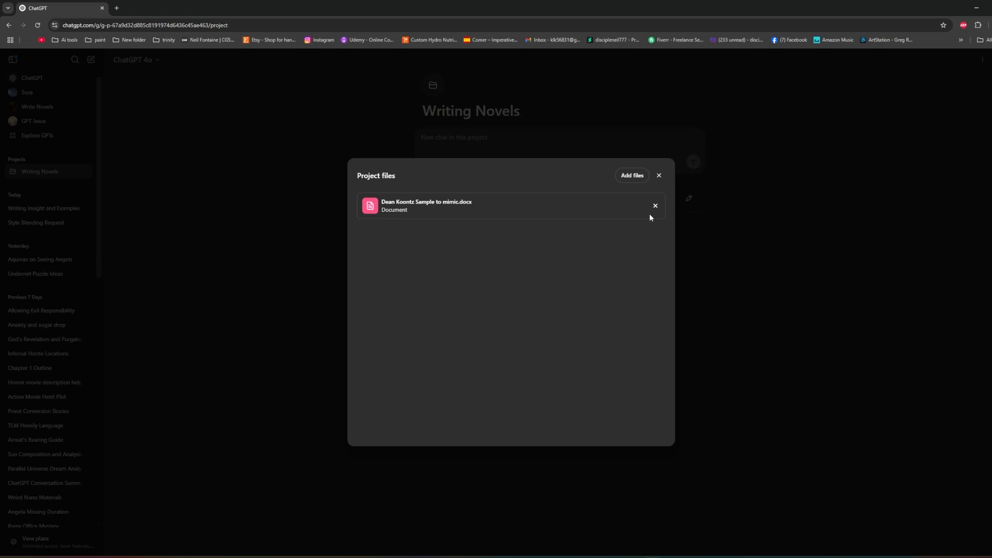
left_click(659, 176)
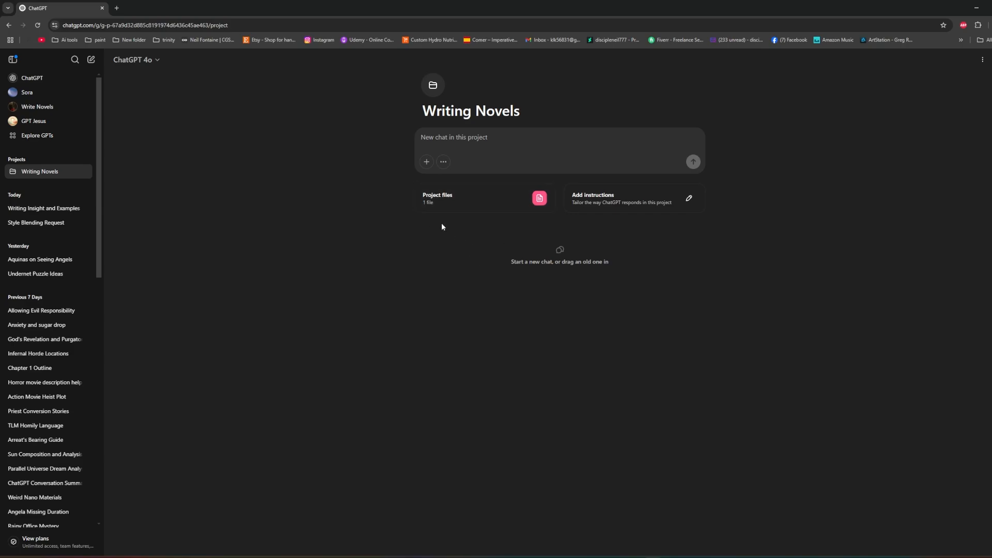
left_click(480, 199)
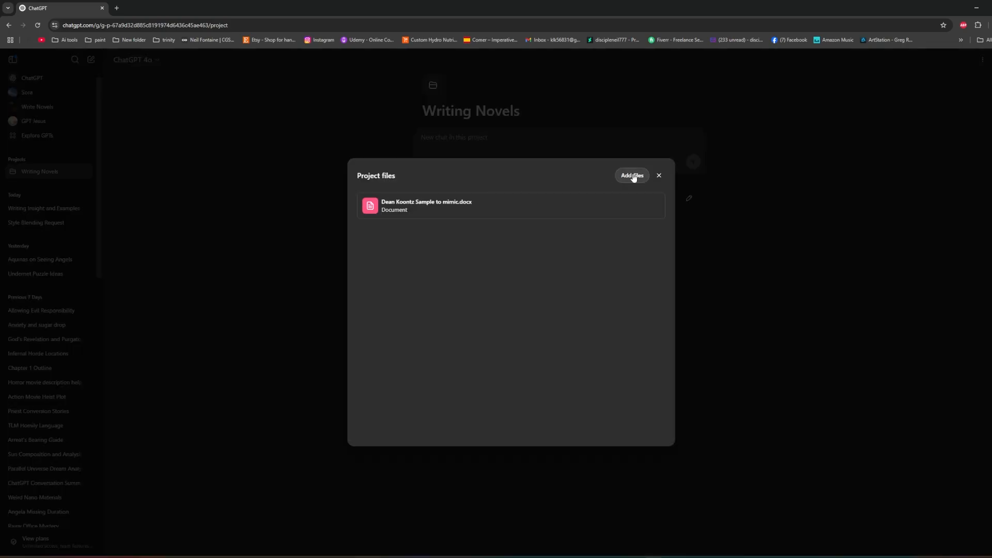
left_click(659, 176)
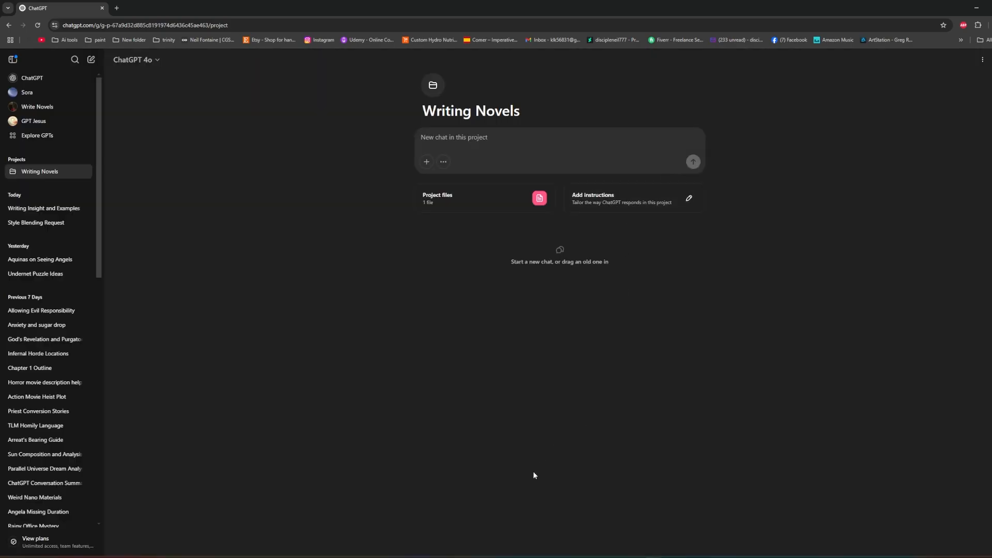
Switch to the "how to rewrite" document in Word and examine its style notes and numbered list of narrative techniques
mouse_move(533, 556)
left_click(532, 535)
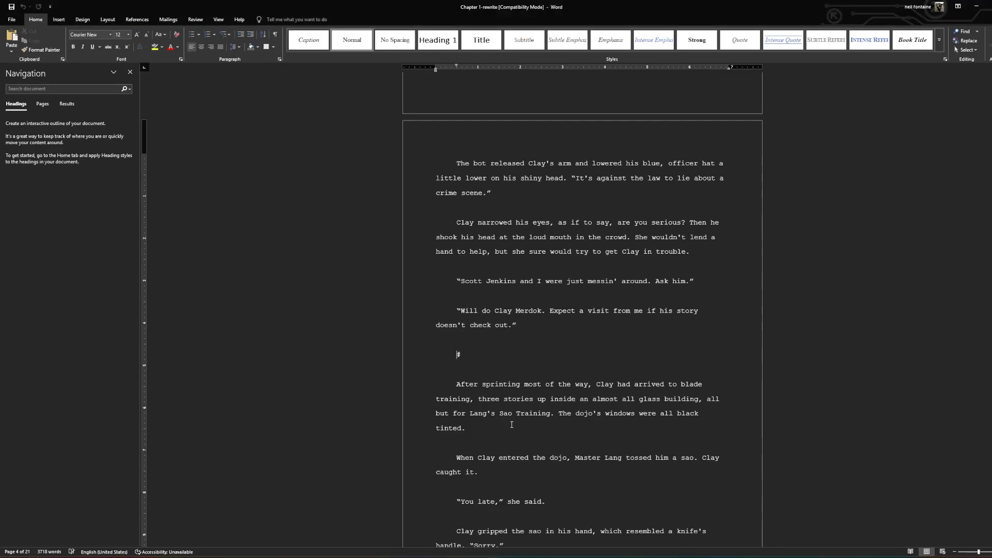
left_click(470, 522)
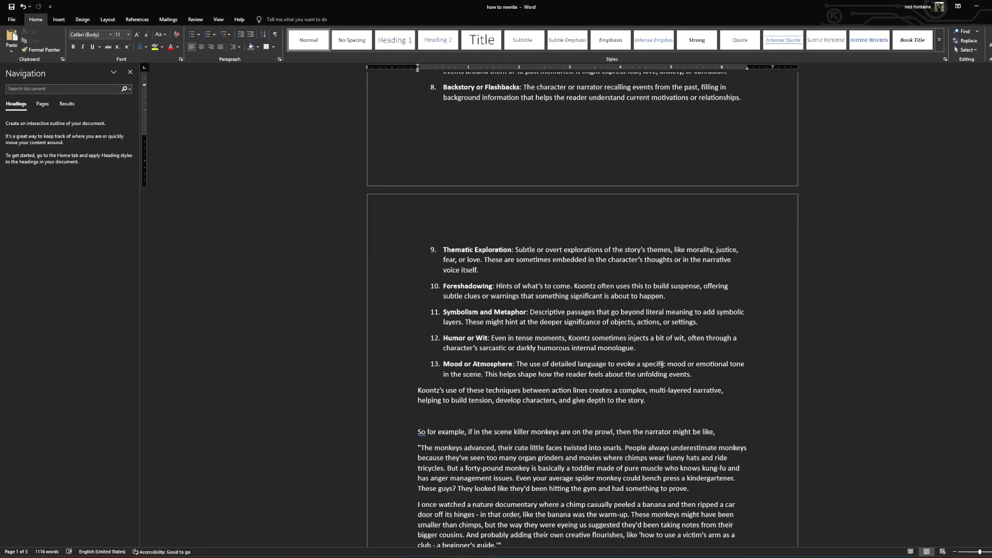
scroll(663, 364, "up", 12)
scroll(393, 190, "down", 4)
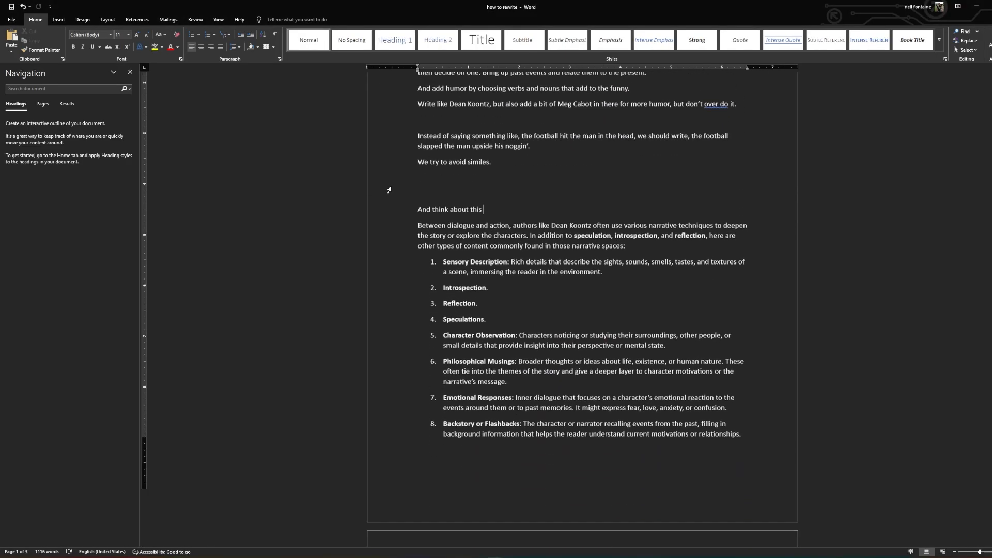
scroll(393, 190, "up", 4)
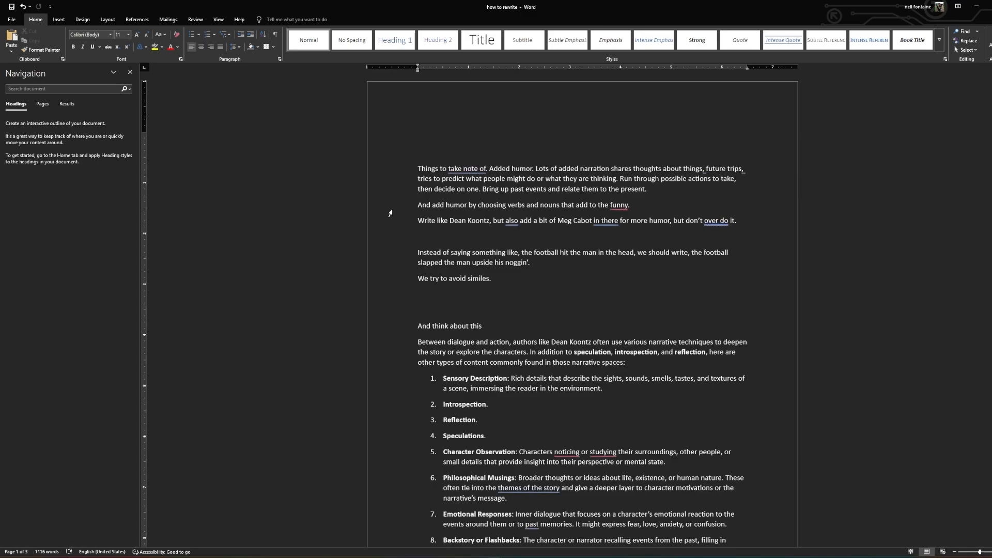
scroll(385, 217, "down", 6)
scroll(390, 213, "up", 1)
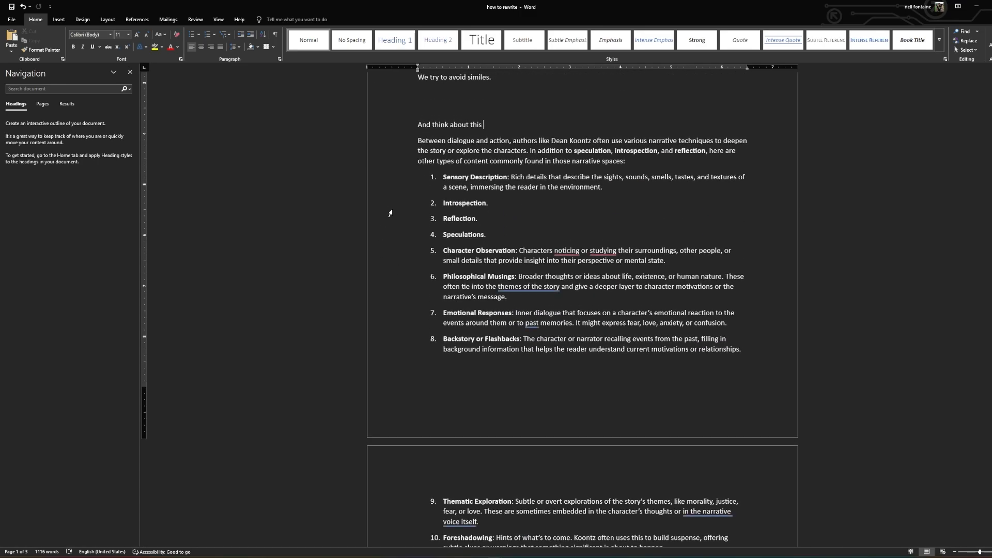
scroll(390, 213, "down", 5)
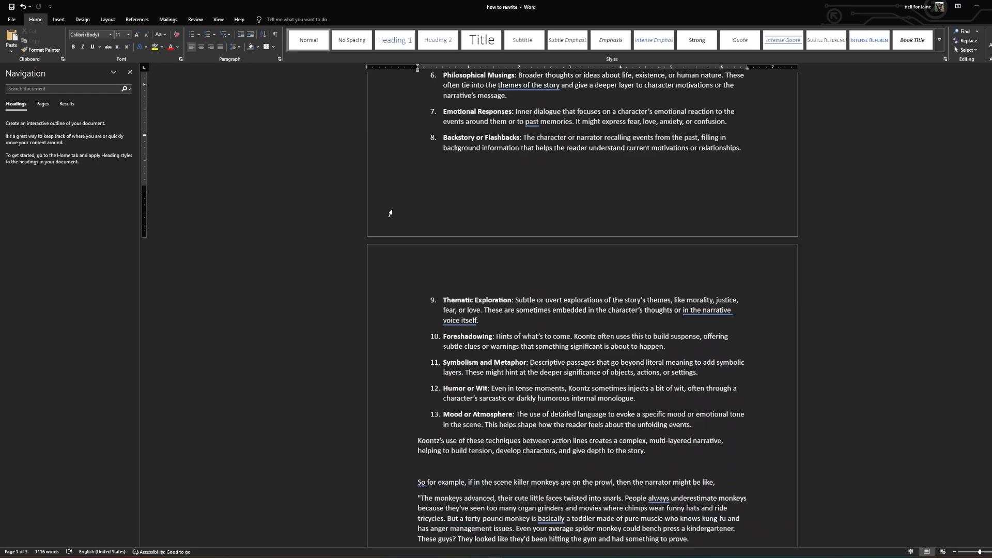
scroll(391, 213, "up", 9)
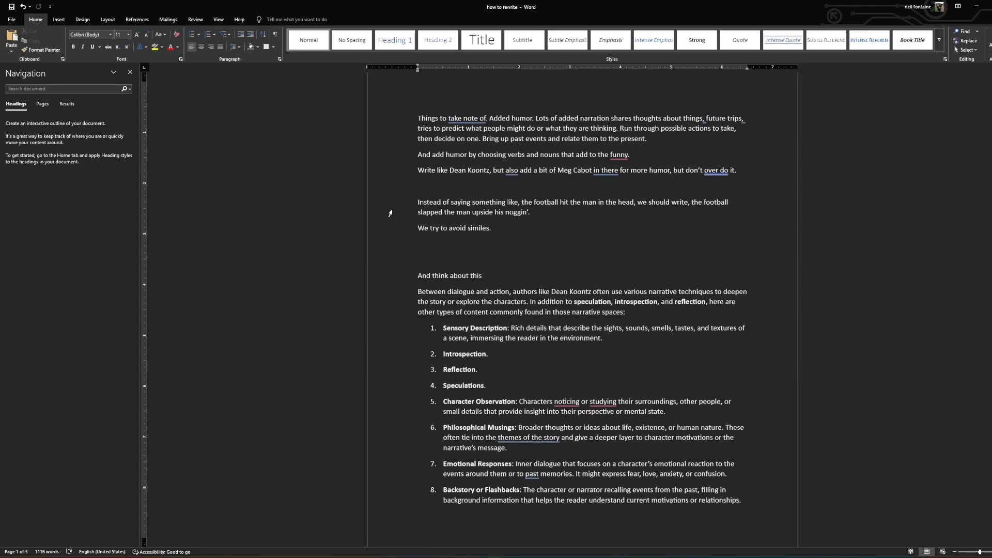
Capture a screenshot of the document text from "Things to take note of" through item 8, and open ChatGPT in a new Chrome tab
key("super+shift+s")
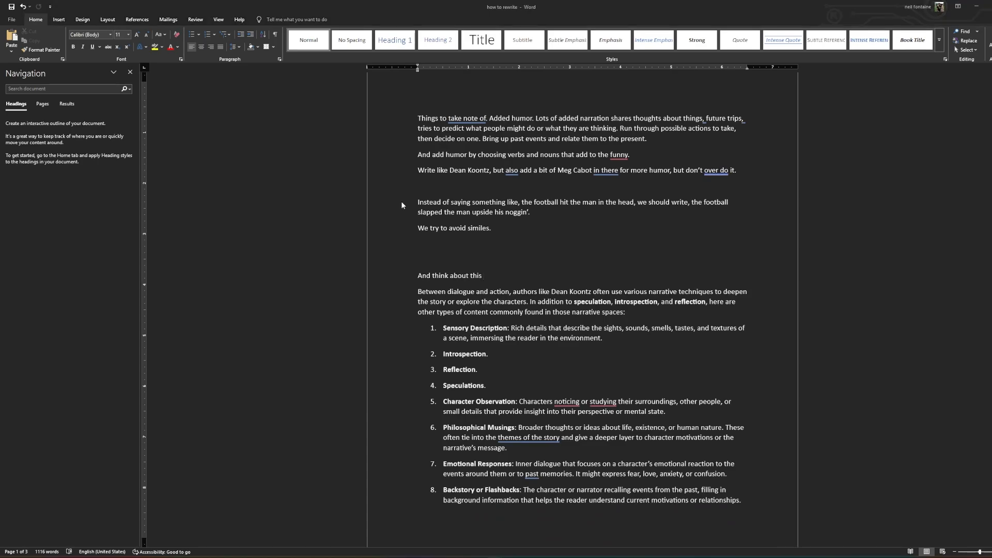
left_click_drag(392, 96, 781, 521)
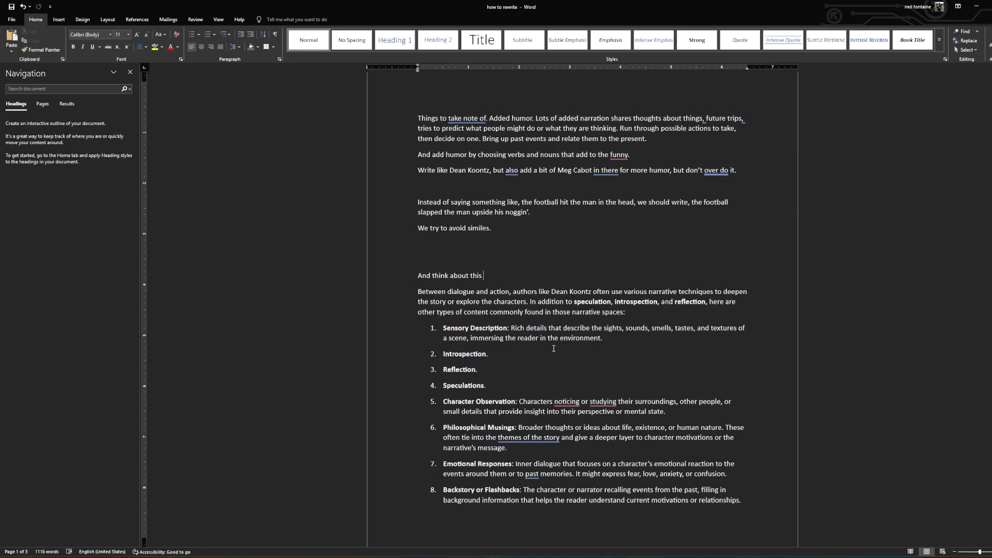
mouse_move(653, 556)
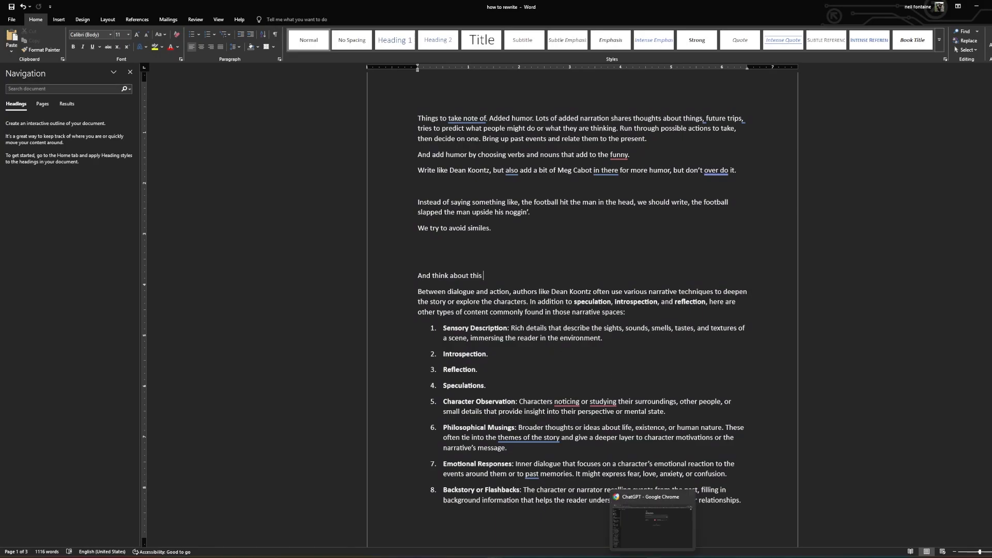
left_click(652, 525)
left_click(121, 8)
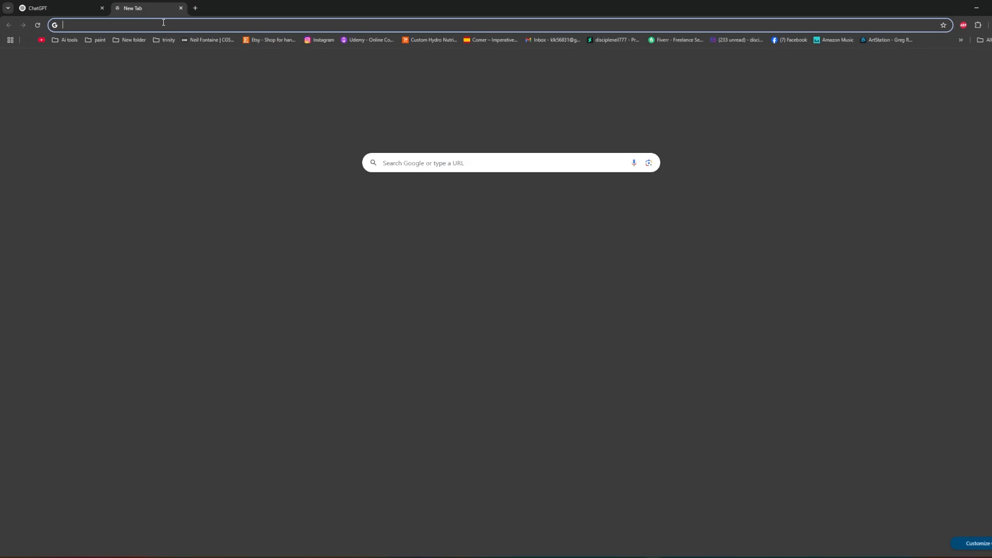
left_click(164, 24)
type("ch")
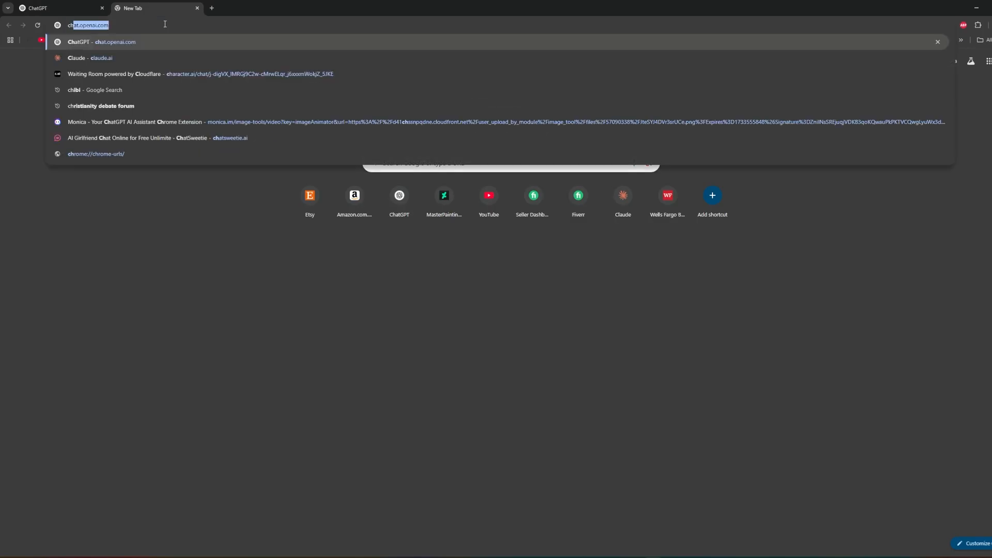
key("Return")
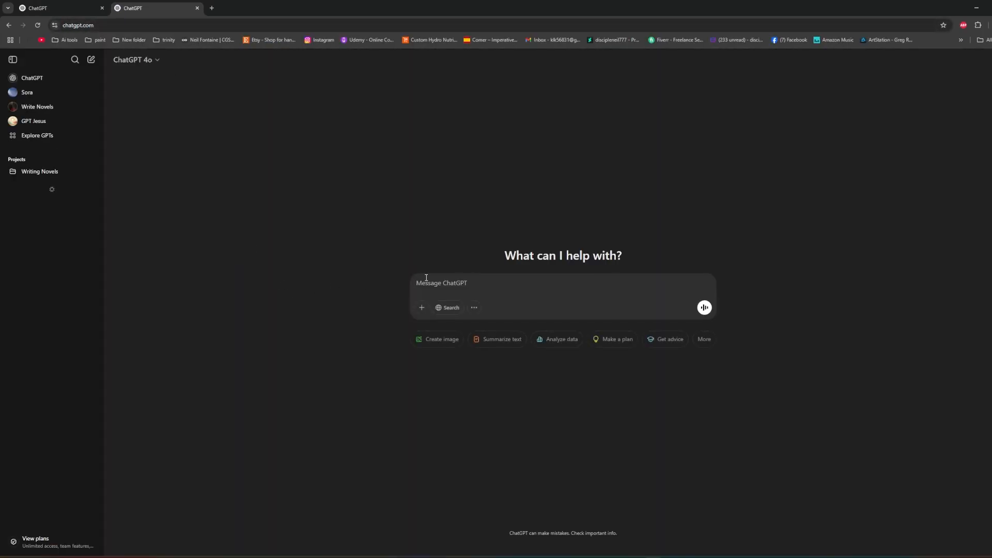
Send the captured screenshot to ChatGPT with the prompt "transcribe this -" and close that chat's tab after checking the reply
type("transcribe this -")
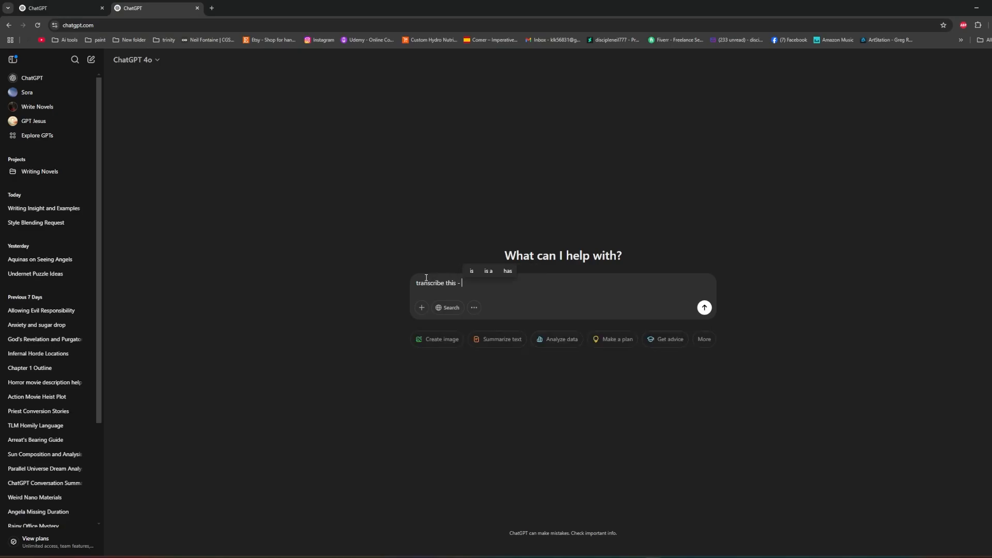
key("ctrl+v")
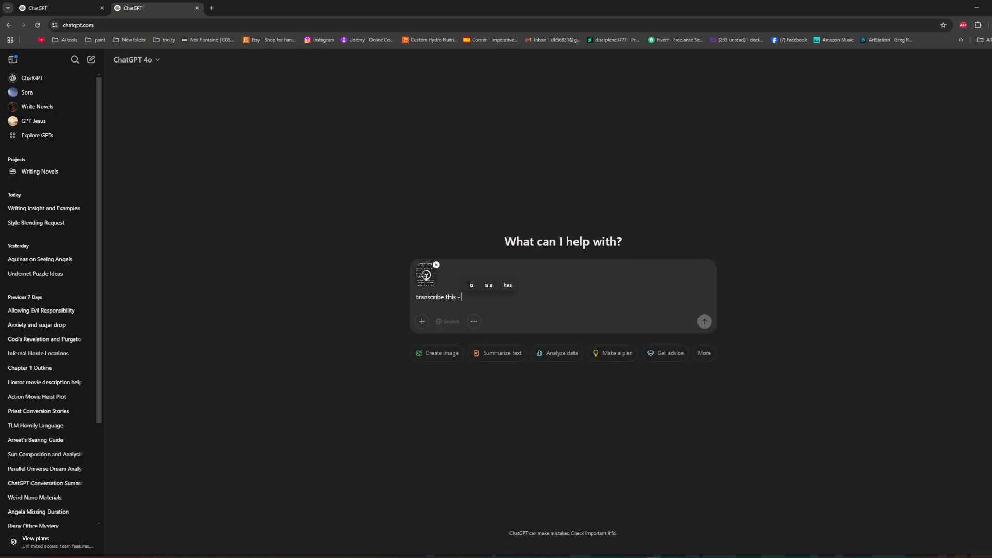
left_click(704, 322)
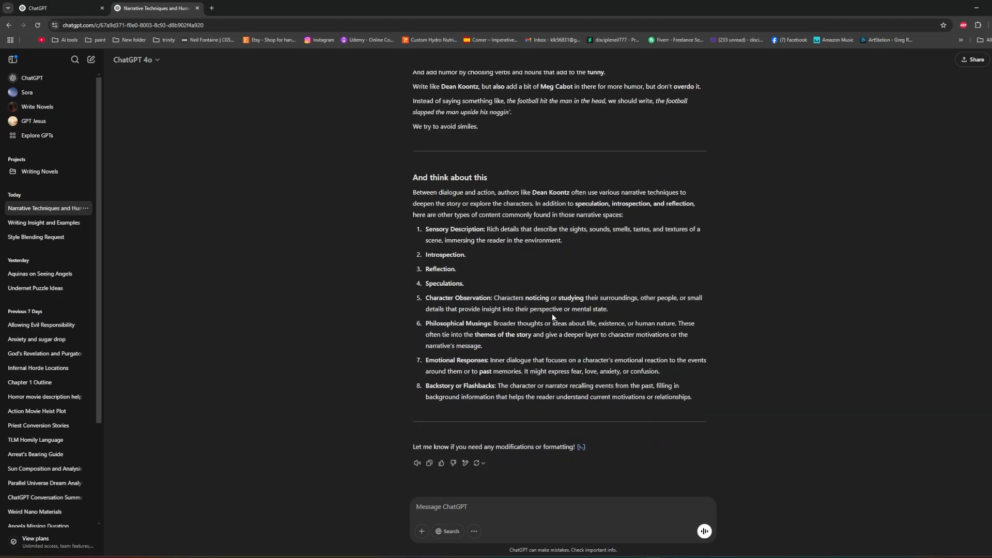
scroll(553, 316, "up", 5)
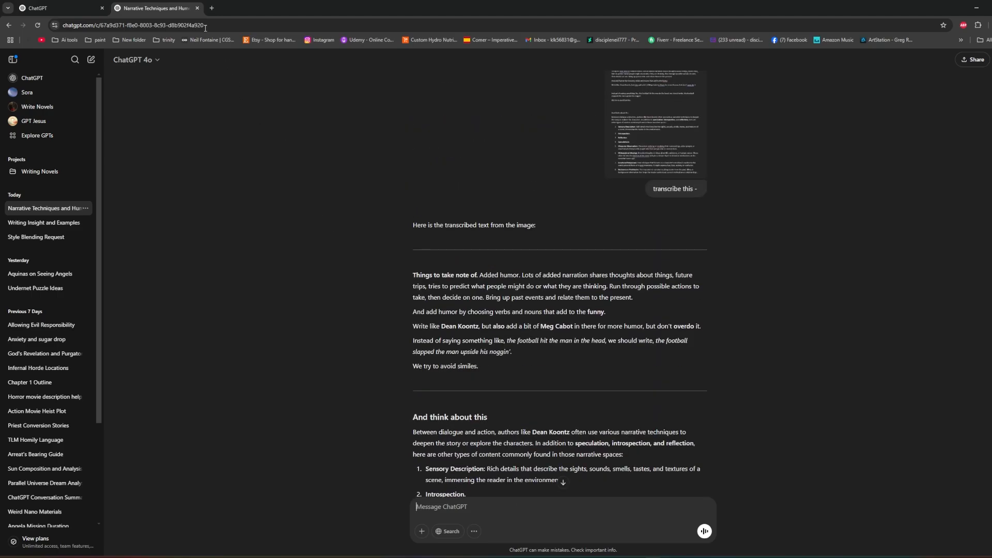
left_click(197, 8)
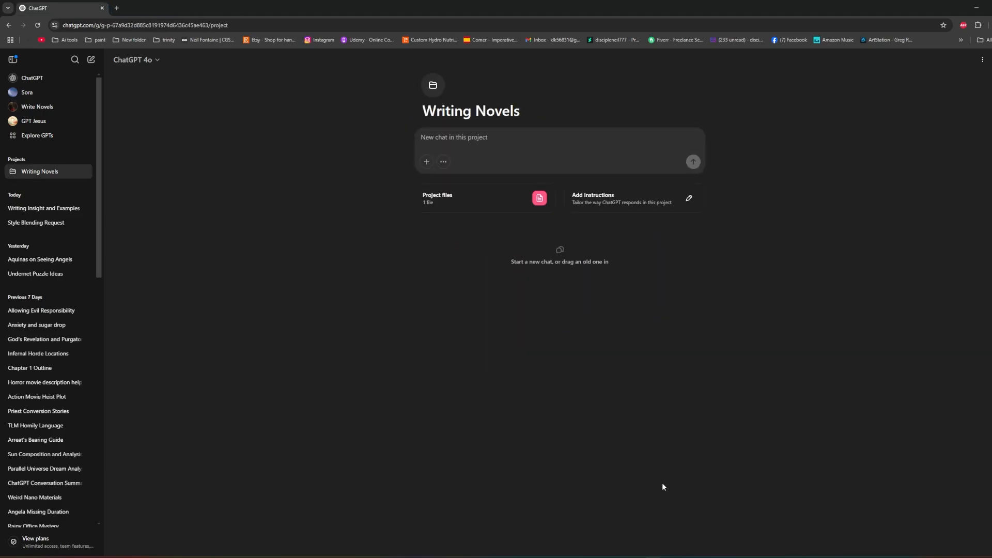
Return to the "how to rewrite" document in Word and read through its techniques, killer monkeys example and closing narration notes
left_click(494, 557)
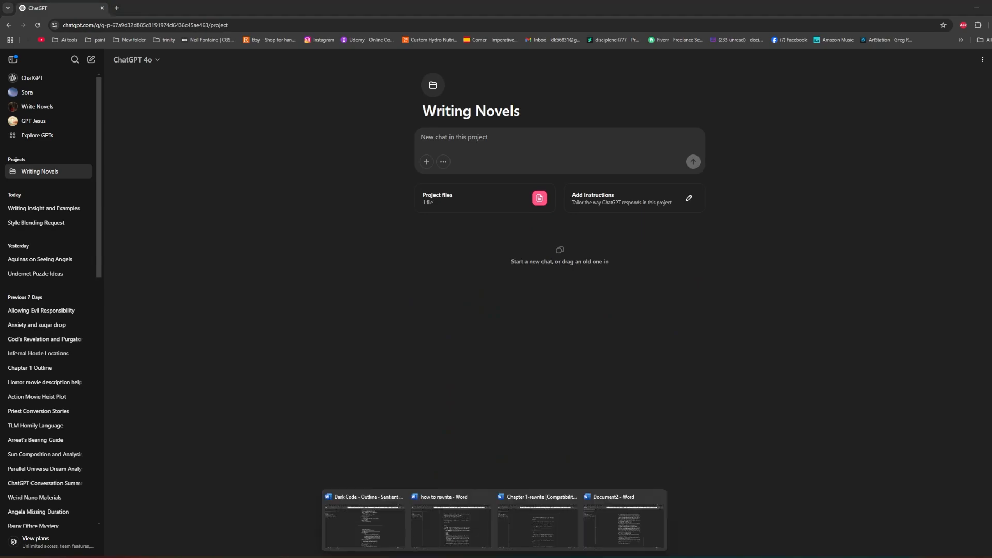
left_click(452, 519)
scroll(416, 283, "down", 9)
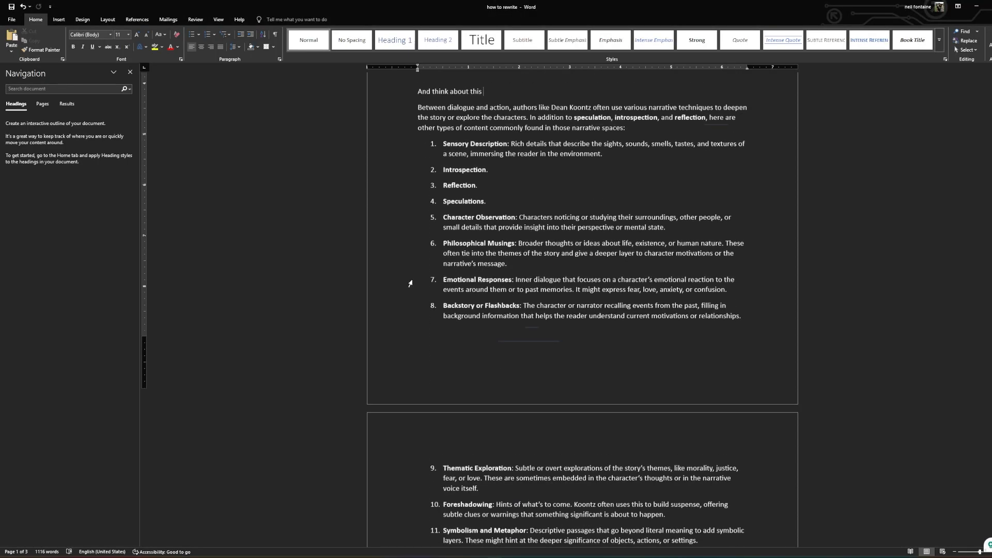
scroll(410, 282, "up", 5)
scroll(408, 282, "up", 2)
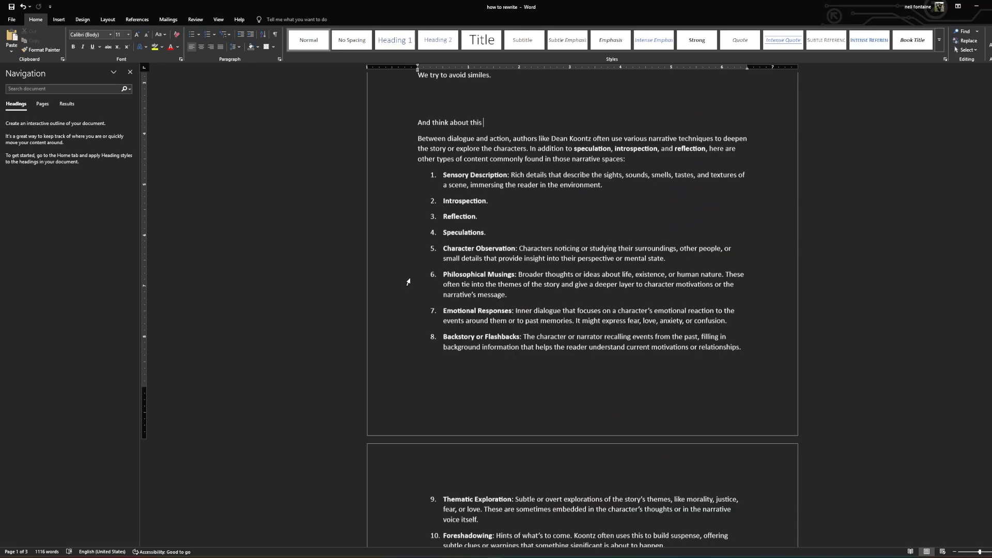
scroll(408, 282, "down", 7)
scroll(408, 282, "down", 10)
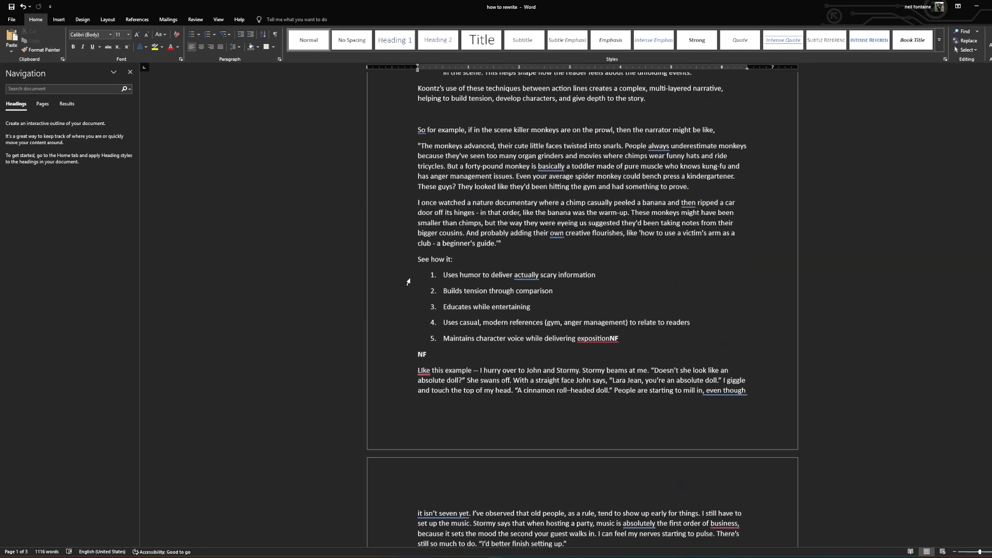
scroll(408, 282, "down", 12)
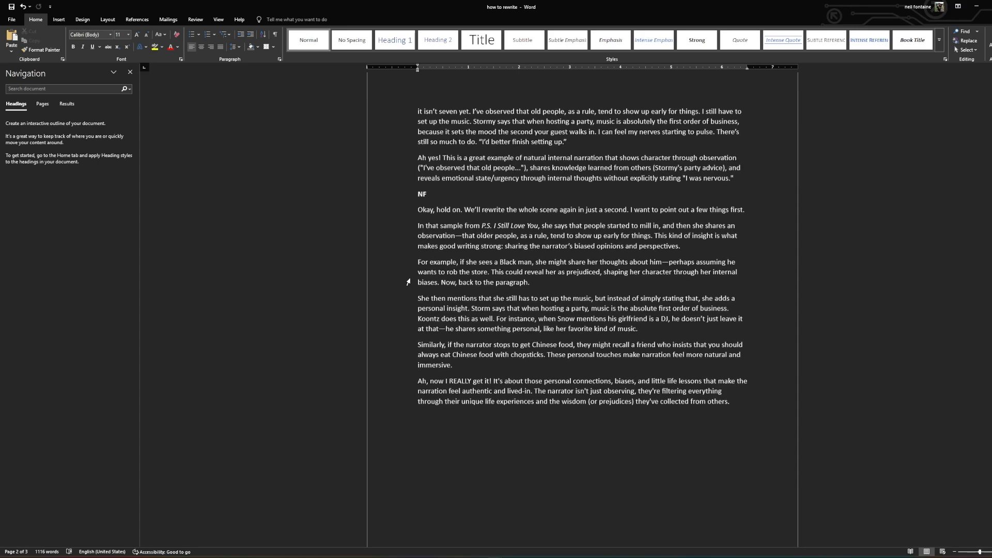
Copy the whole "how to rewrite" document and paste it into the Writing Novels project's instructions in ChatGPT
scroll(409, 282, "up", 20)
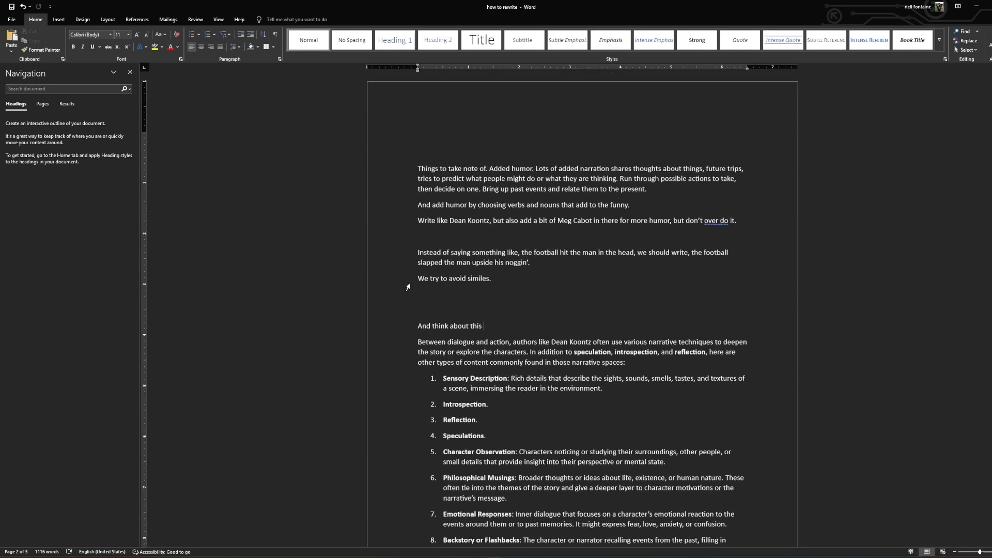
key("ctrl+a")
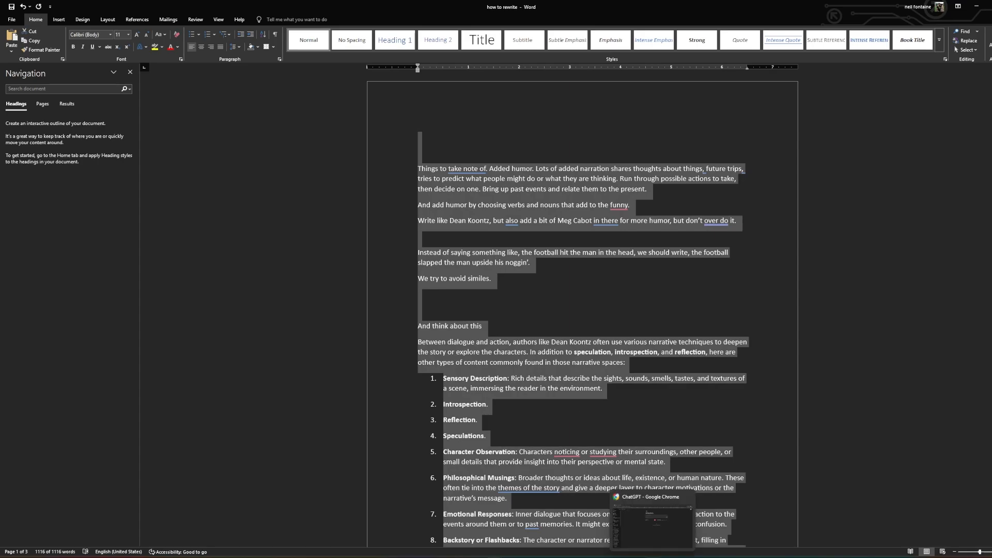
key("alt+Tab")
left_click(613, 197)
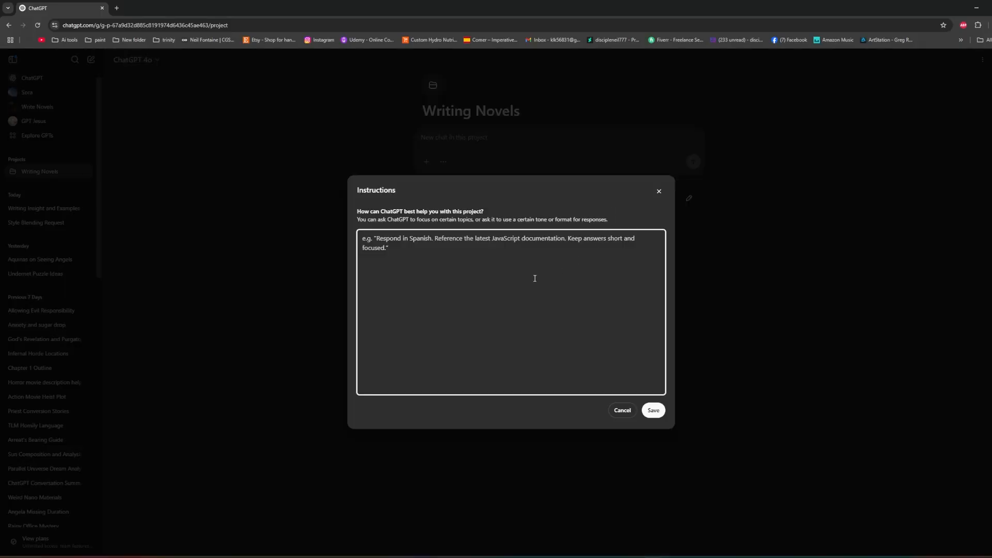
key("ctrl+v")
Add "Write with rich narration like Dean Koontz." above the pasted guidelines and save the project instructions
scroll(537, 282, "up", 15)
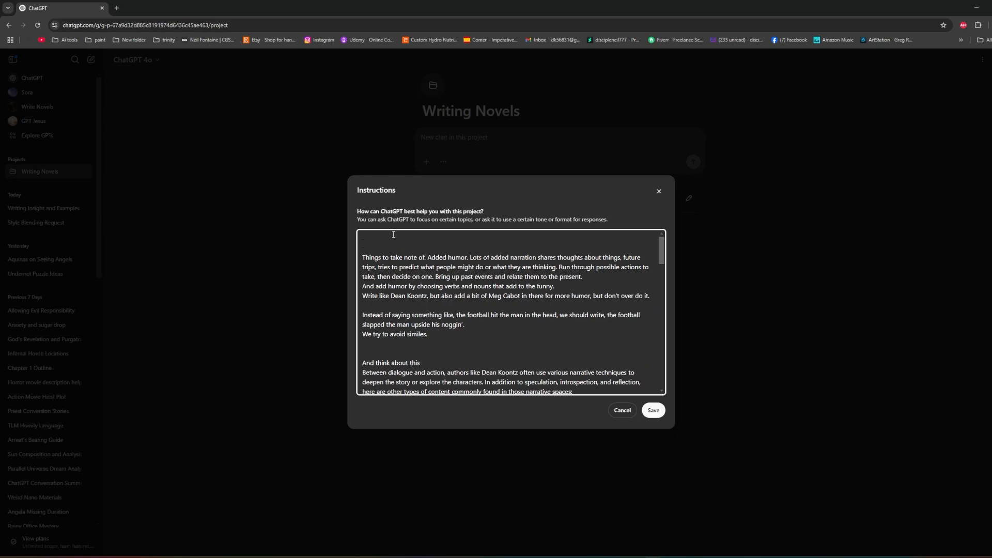
type("Write with rich")
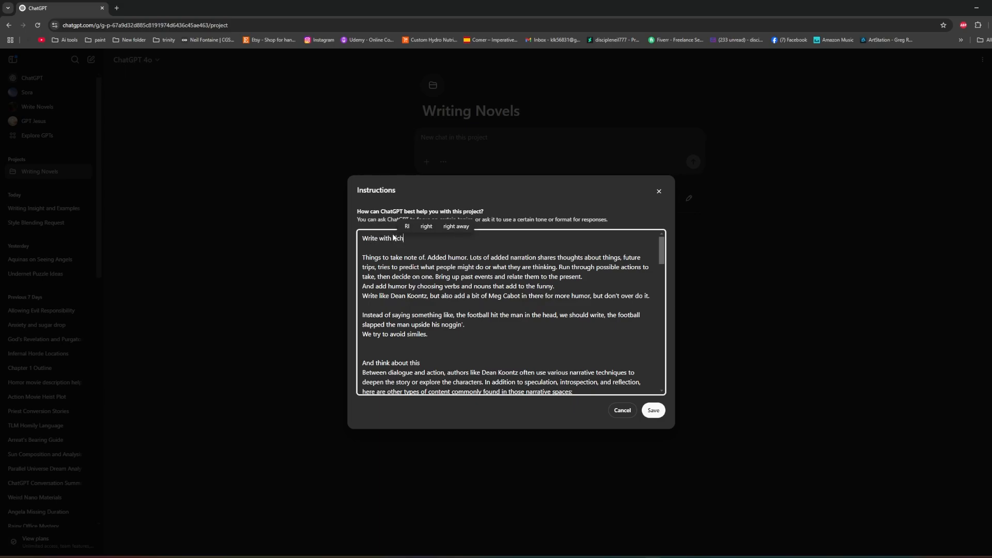
type(" narrative")
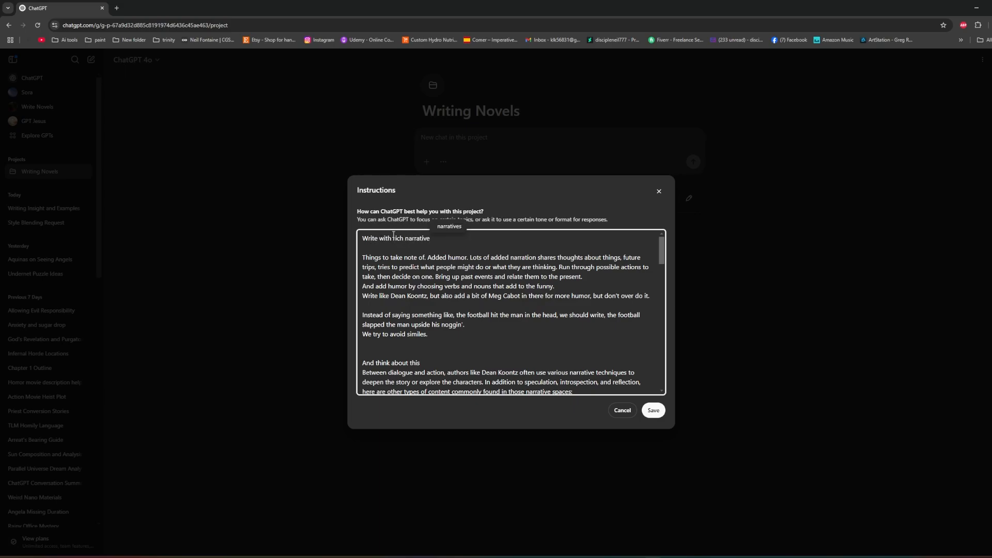
key("BackSpace")
key("BackSpace")
type("on like D")
type("ean Koontz.")
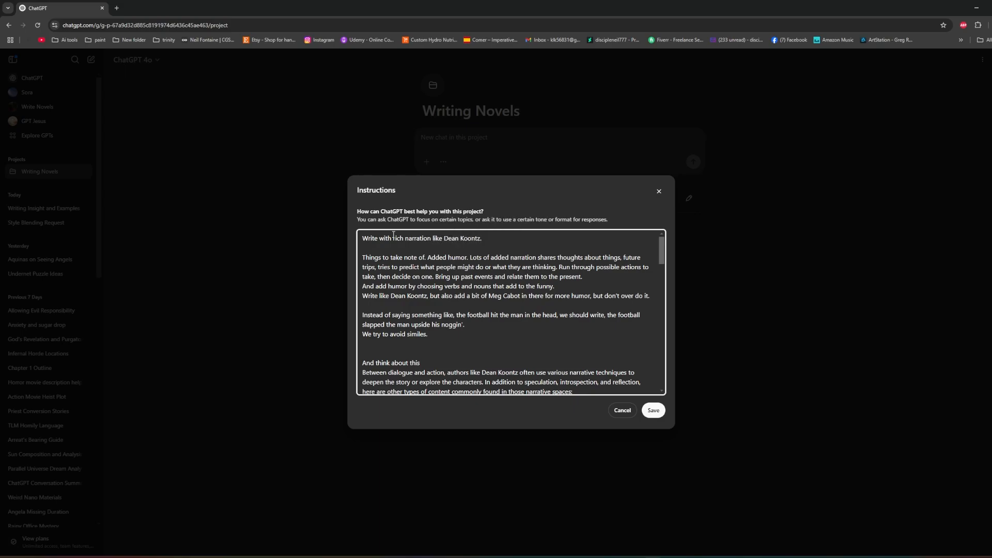
left_click(654, 410)
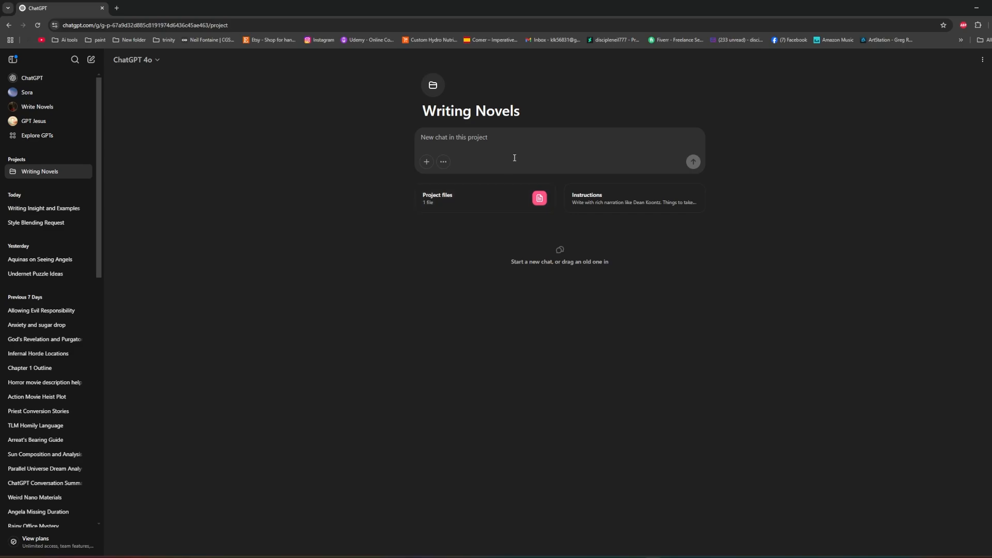
left_click(426, 163)
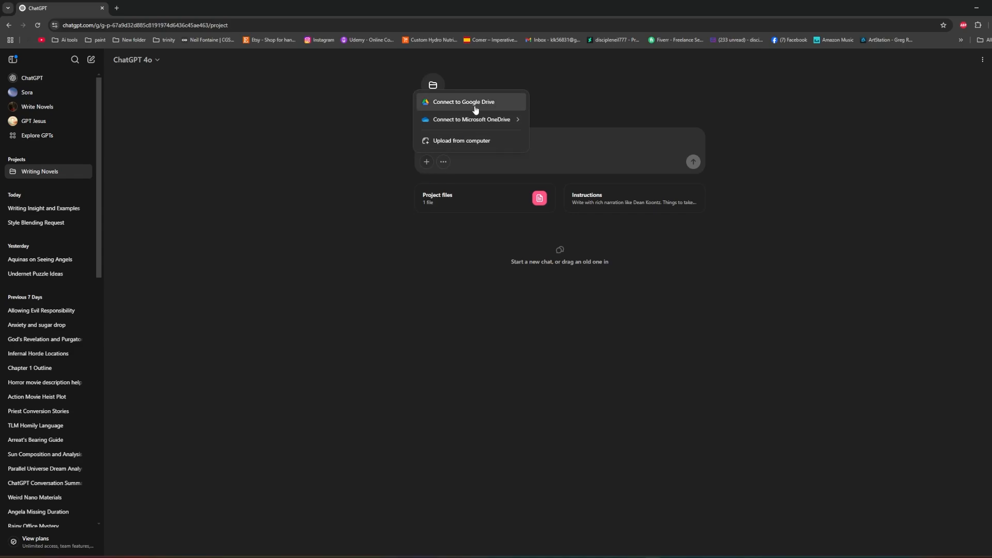
mouse_move(502, 127)
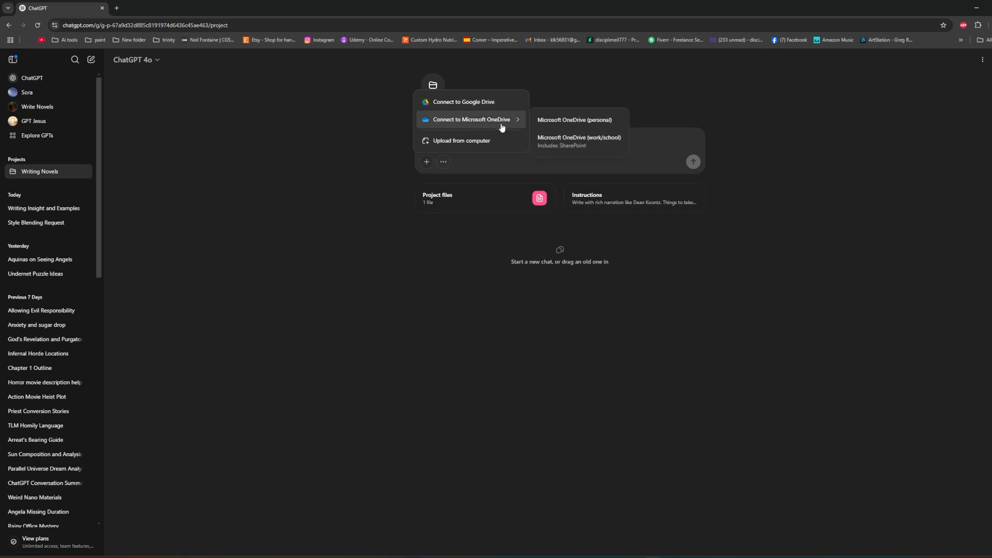
left_click(475, 235)
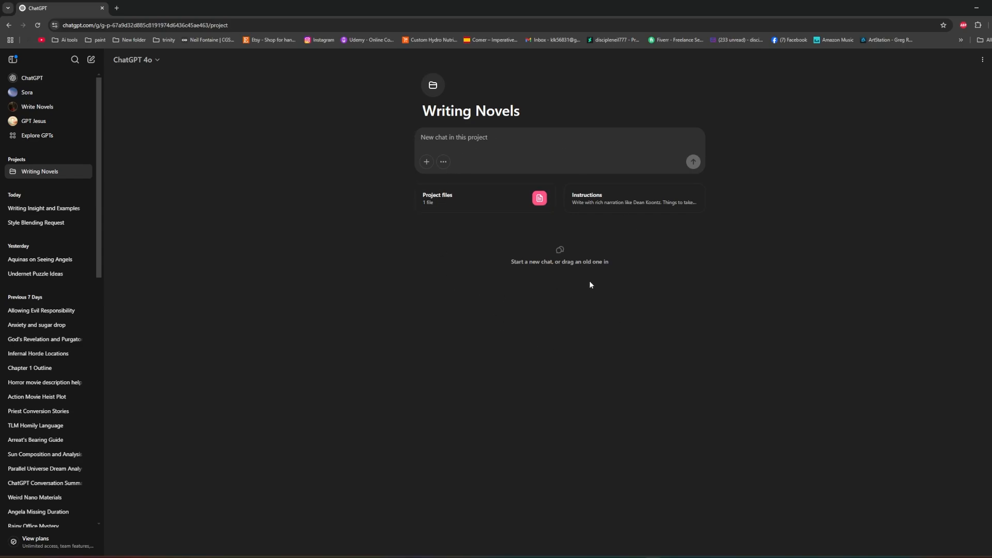
Write "Please rewrite this scene for me. Read the attached documents." as the prompt for a new chat in the project
left_click(490, 137)
type("Please rewrite this scene for me.")
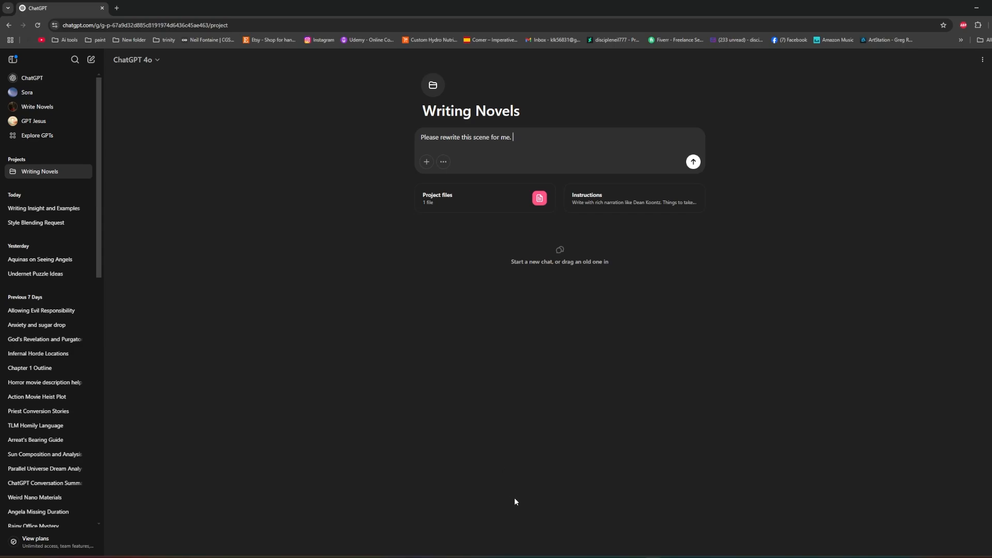
type("Rea")
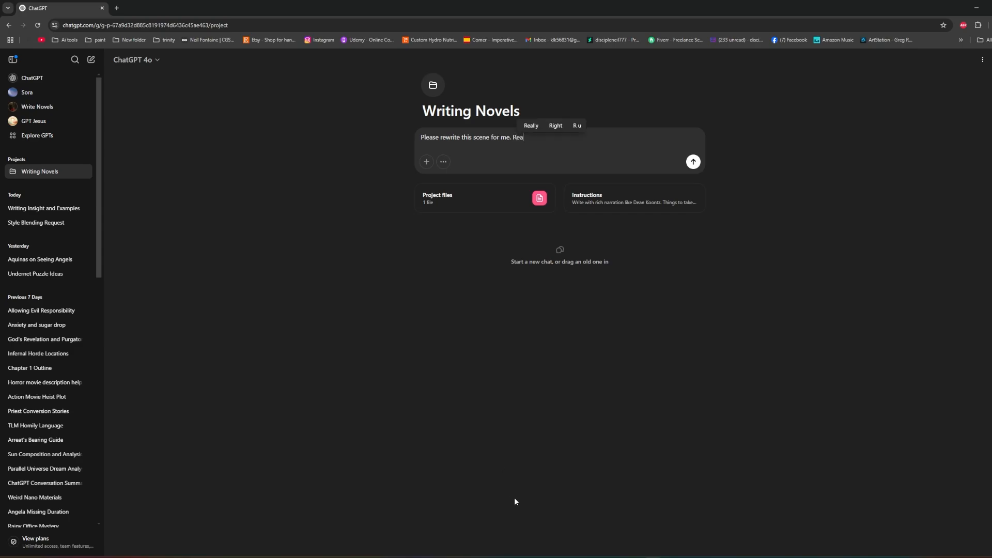
type("d the attache")
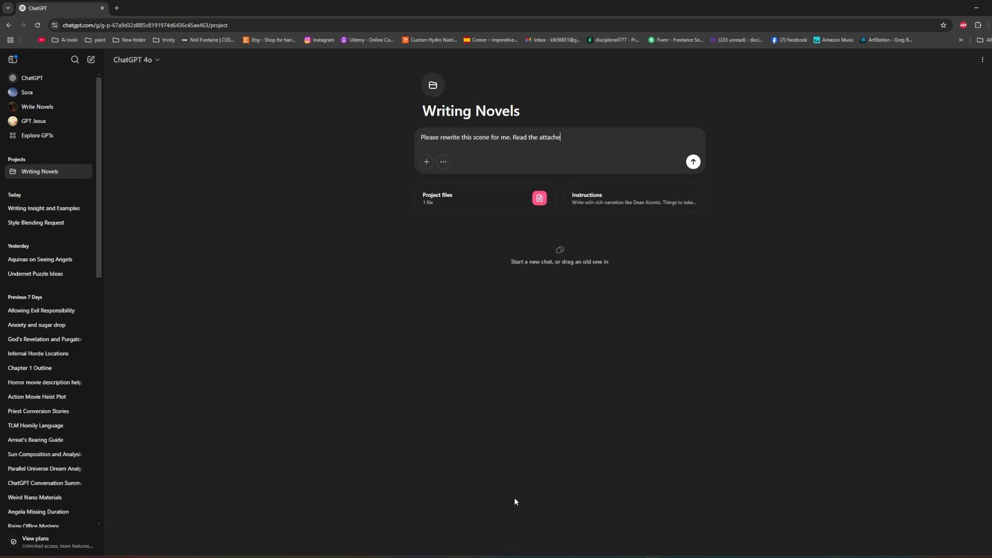
type("d documents.")
Switch to the "Chapter 1-rewrite" document in Word and copy the opening scene from "On the high school campus" through "doesn't check out."
left_click(538, 533)
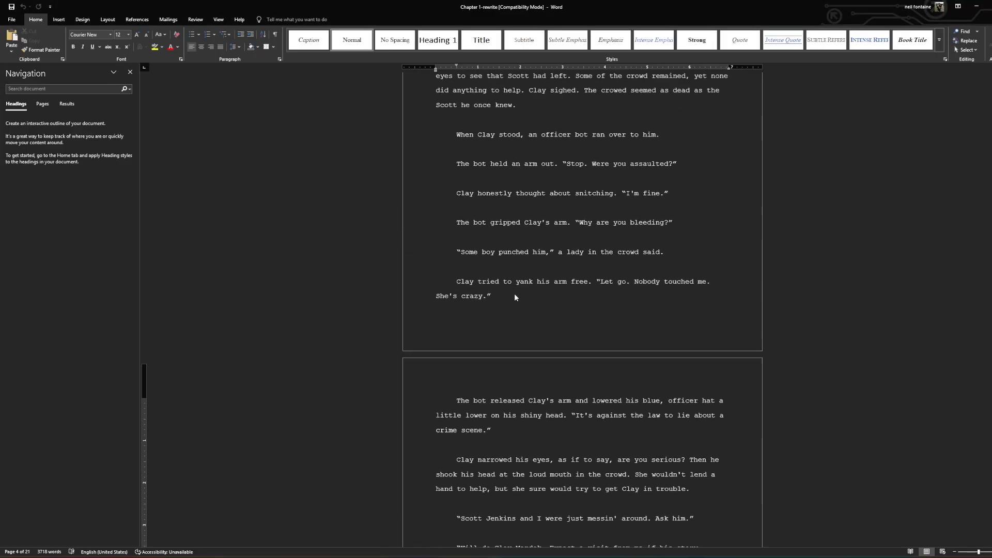
scroll(514, 293, "up", 15)
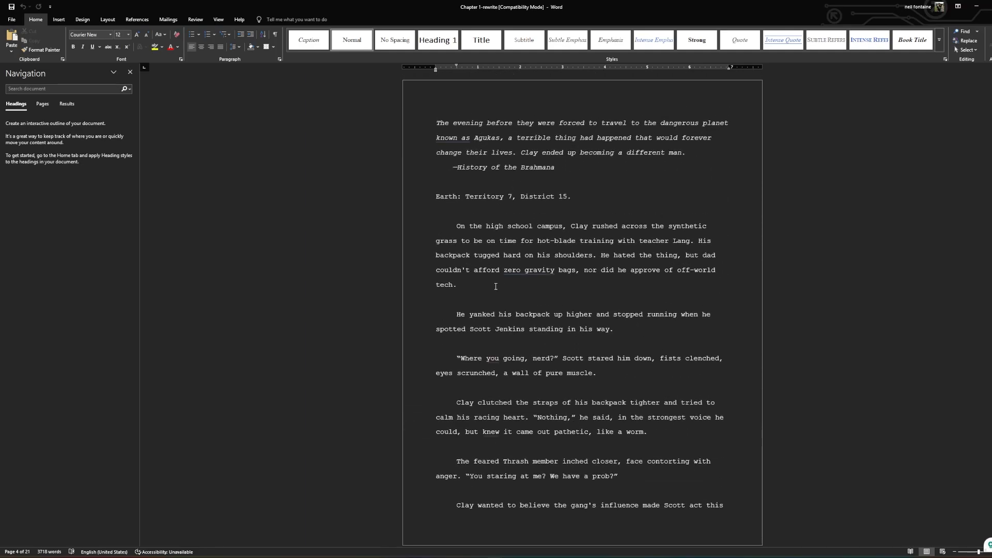
scroll(496, 286, "down", 2)
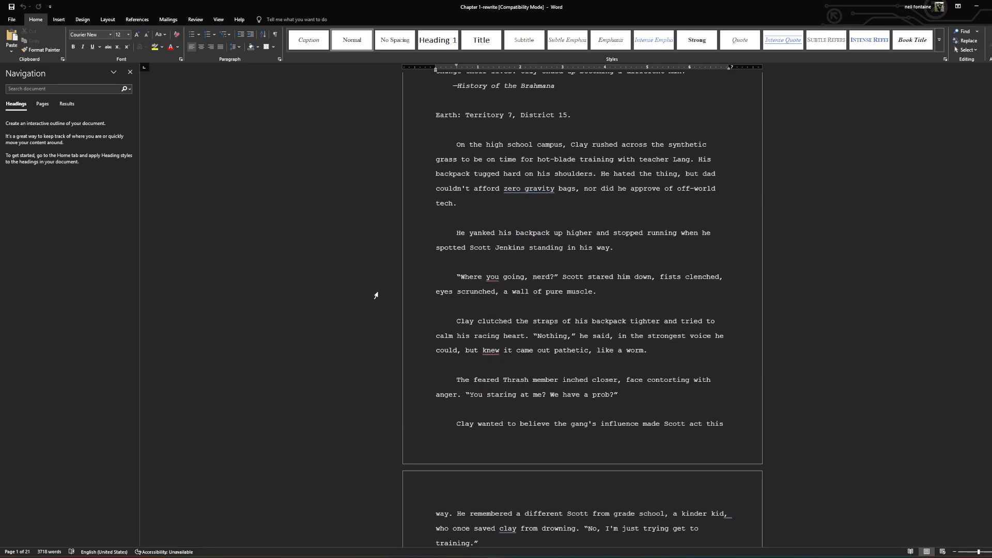
scroll(380, 295, "down", 10)
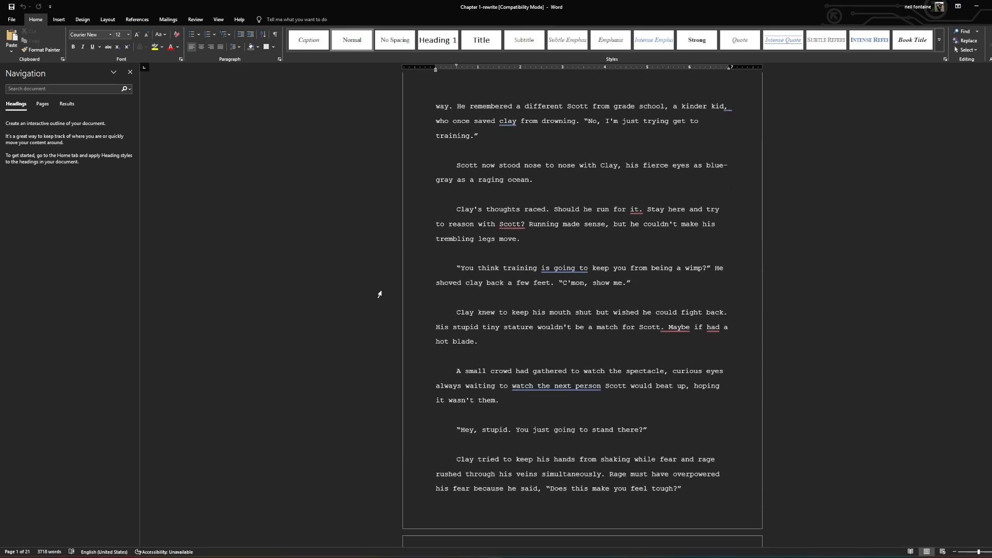
scroll(379, 294, "down", 12)
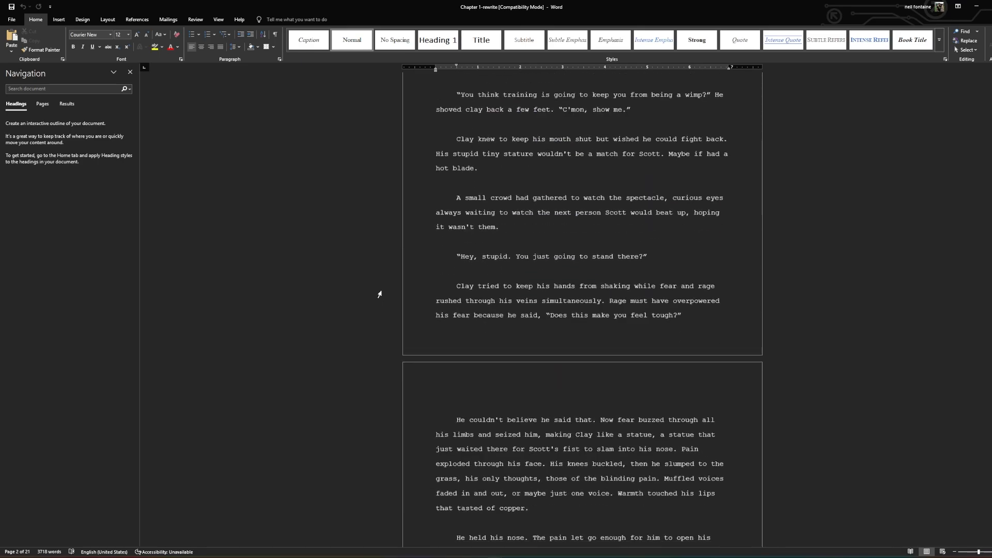
scroll(379, 294, "up", 1)
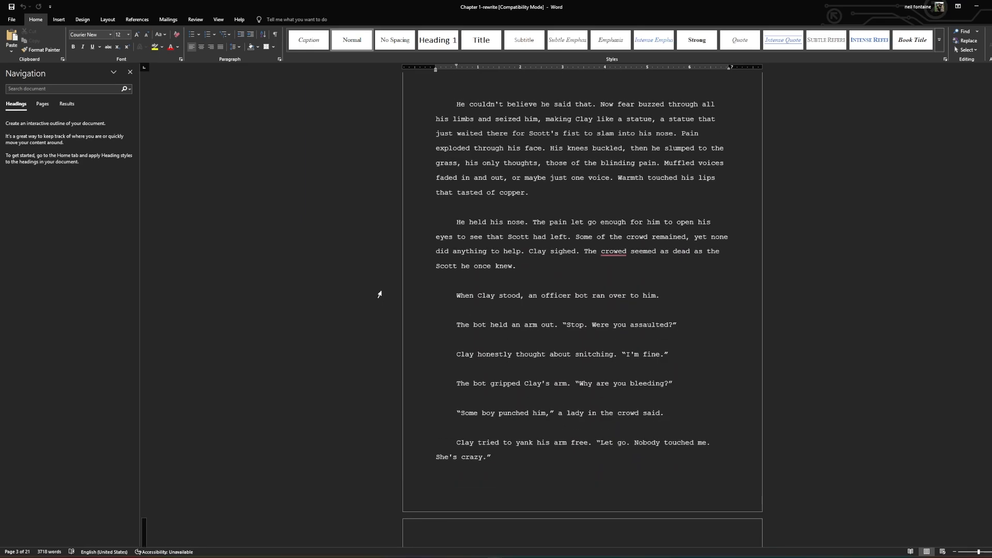
scroll(379, 295, "down", 10)
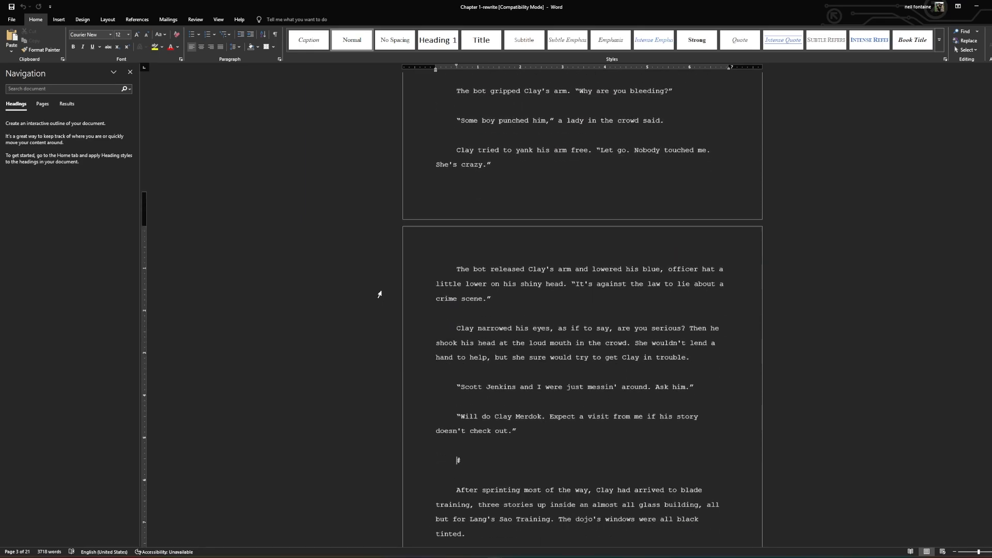
left_click_drag(541, 274, 448, 230)
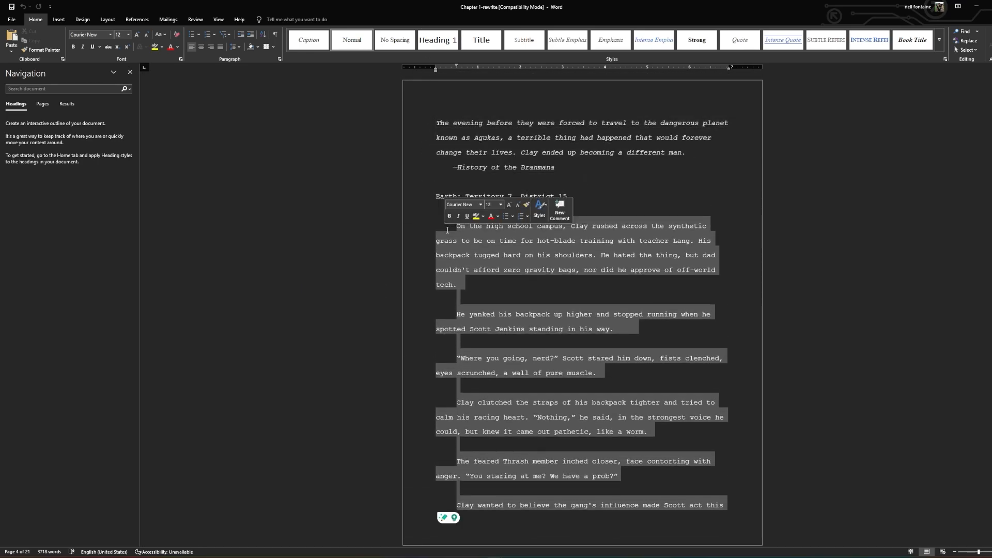
right_click(557, 249)
left_click(574, 270)
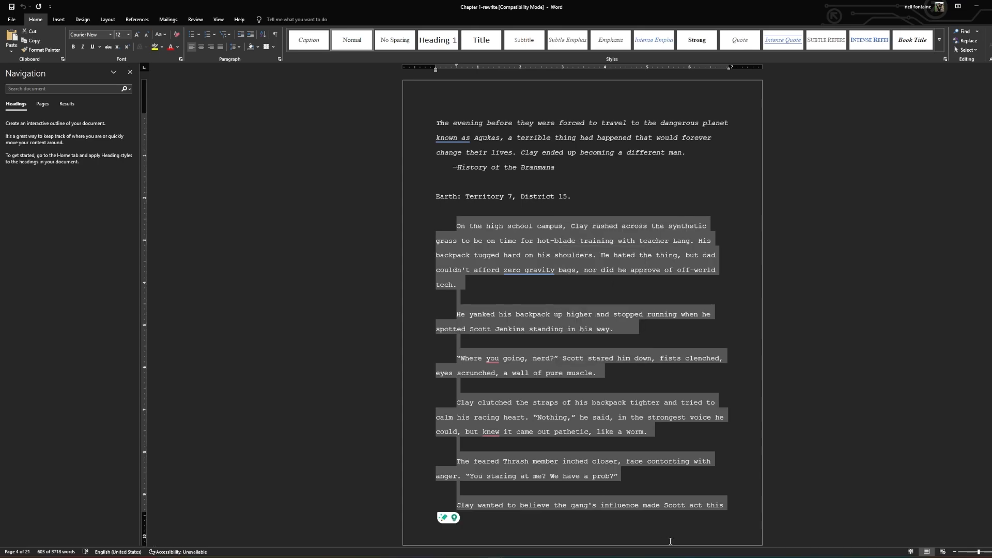
Paste the scene into the ChatGPT prompt, insert "write this in a document -" before it, and send the message
key("alt+Tab")
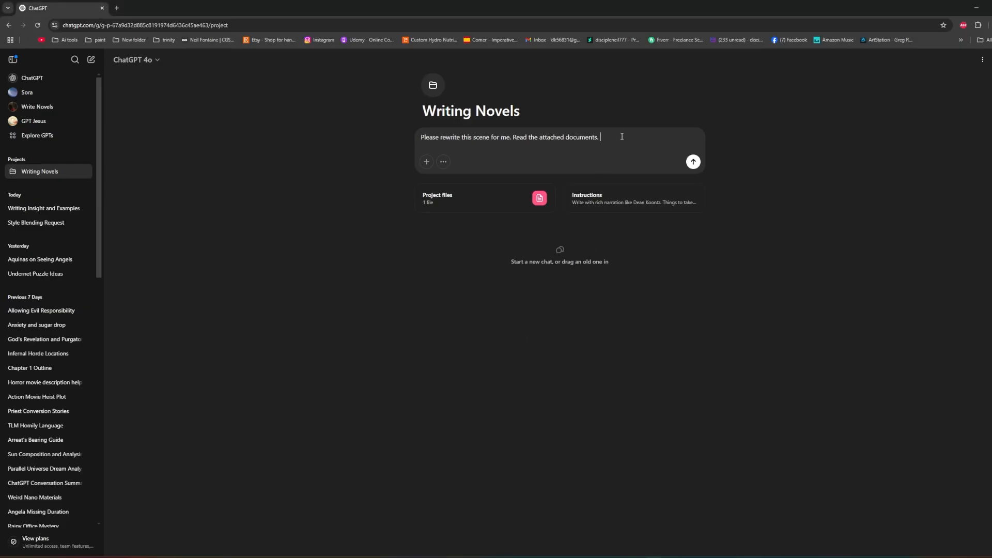
key("ctrl+v")
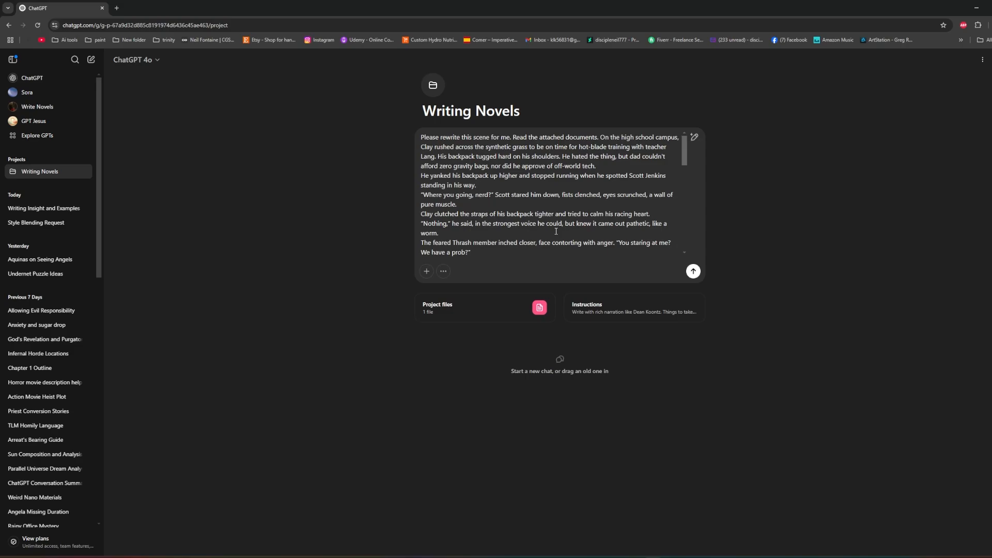
scroll(566, 223, "down", 5)
scroll(566, 223, "up", 8)
type("write this in")
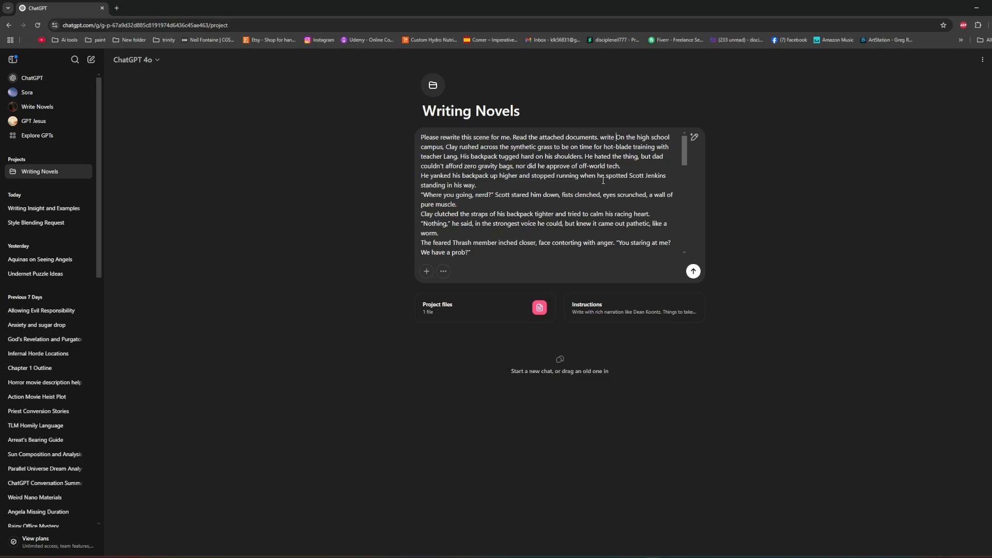
type(" a document")
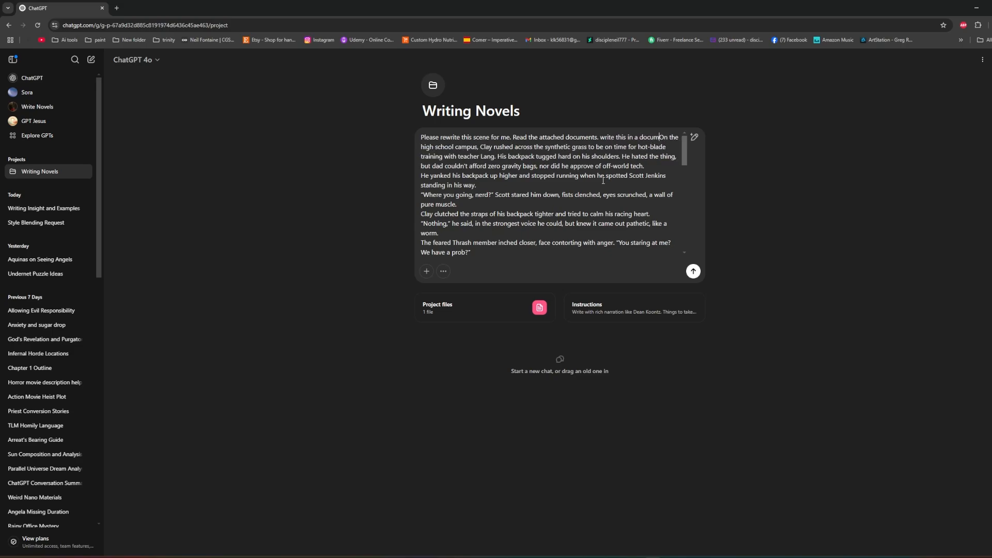
type(" -")
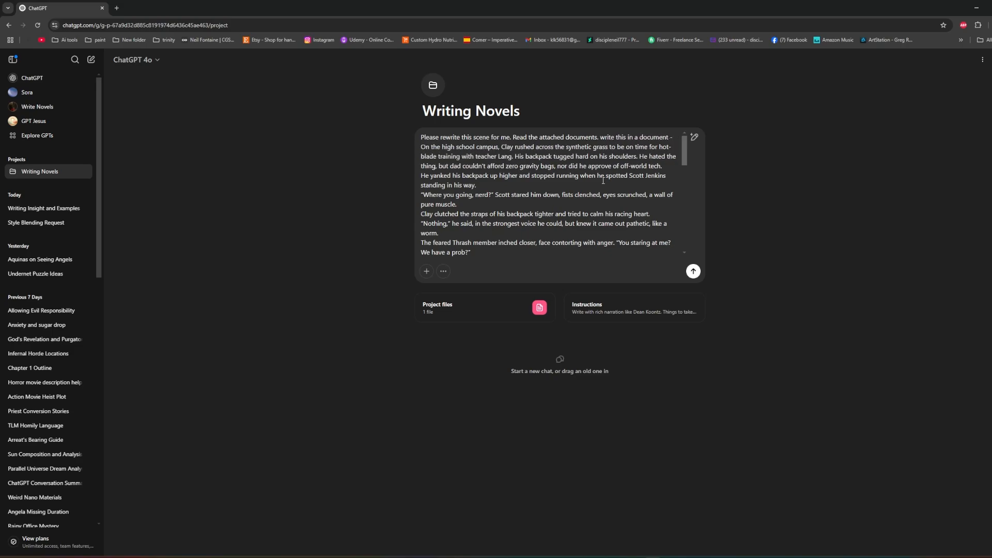
left_click(693, 271)
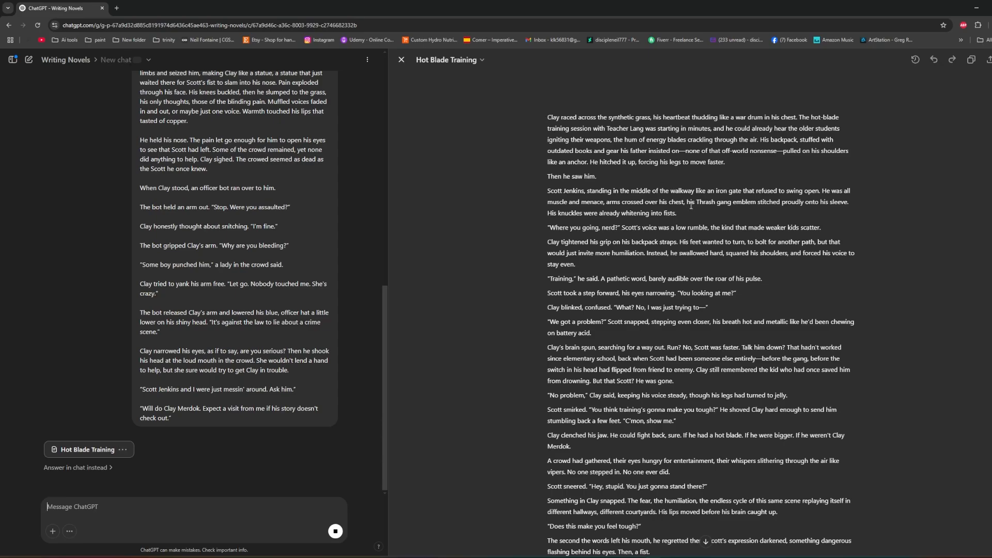
Examine the rewritten scene in the "Hot Blade Training" document from its opening paragraphs to its end
left_click_drag(681, 214, 526, 120)
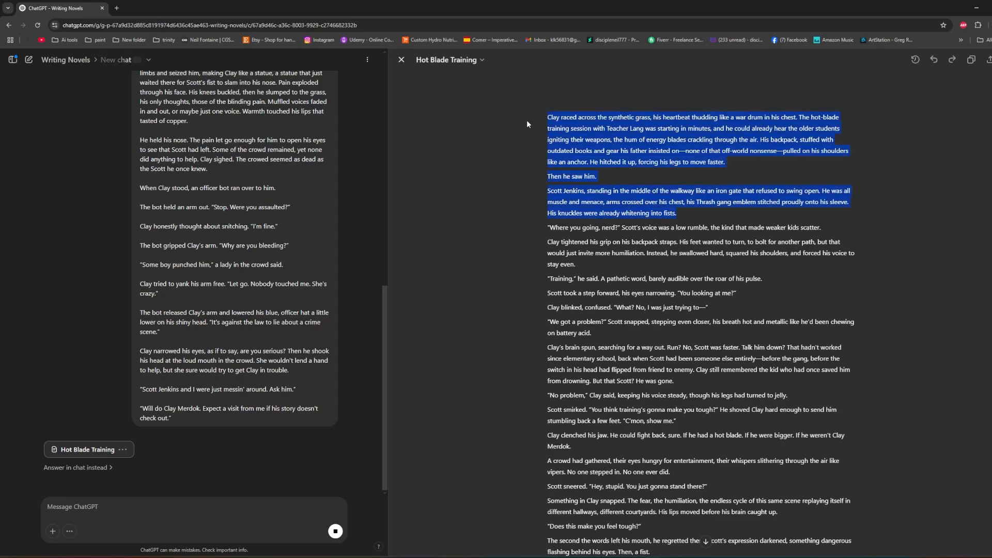
left_click(538, 166)
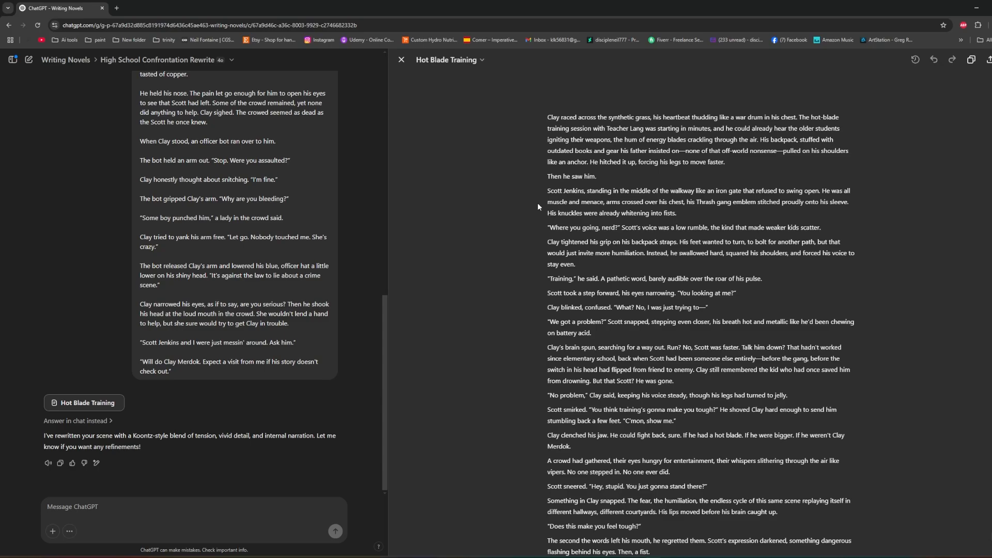
scroll(537, 206, "down", 8)
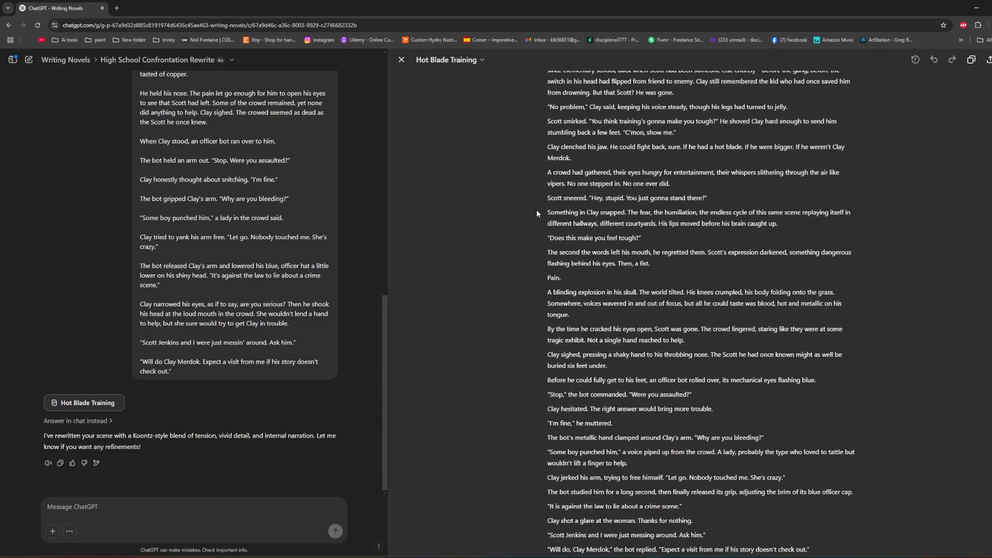
scroll(535, 210, "up", 8)
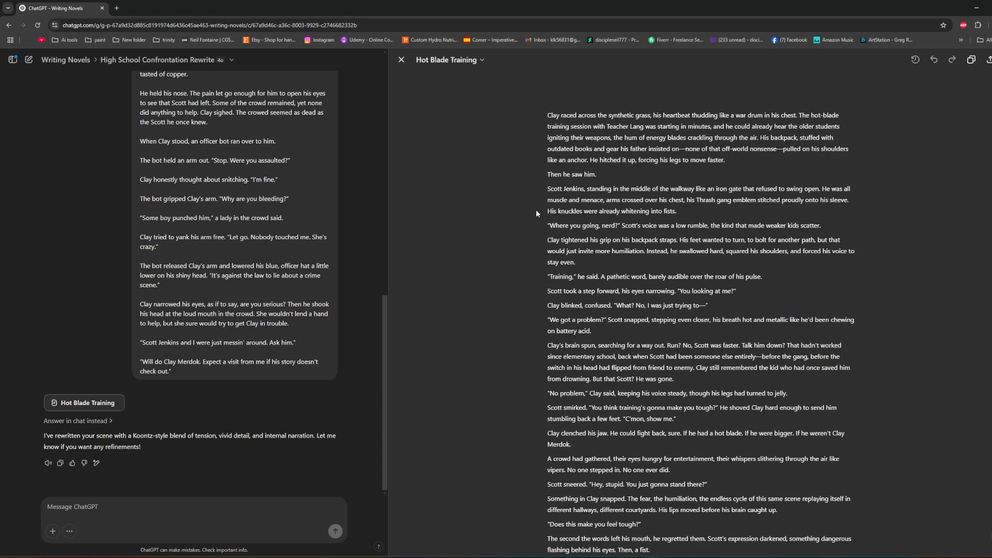
scroll(535, 209, "down", 6)
scroll(535, 212, "up", 6)
scroll(533, 212, "down", 9)
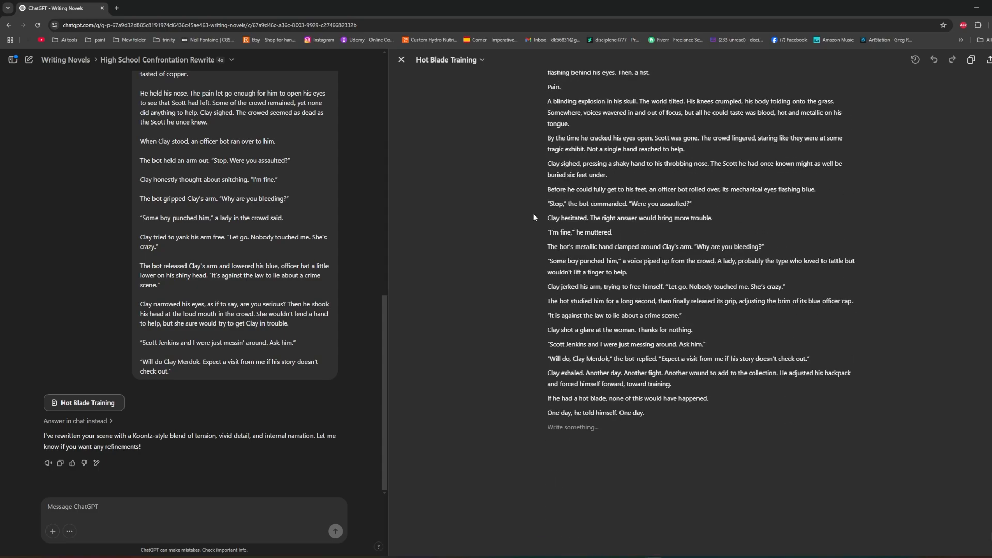
scroll(533, 213, "up", 8)
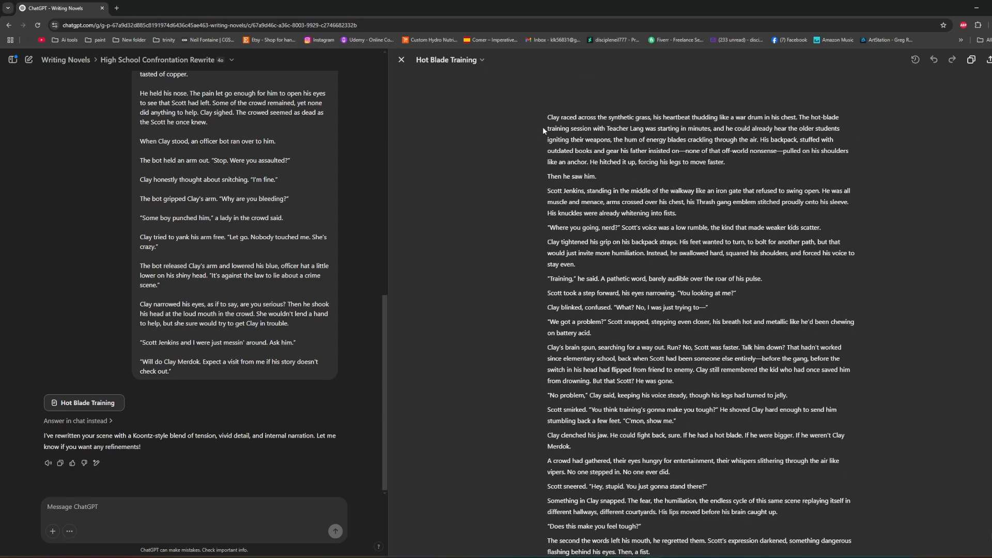
Copy the entire rewritten scene from the "Hot Blade Training" document, from its opening paragraph through "One day, he told himself. One day."
scroll(625, 174, "down", 3)
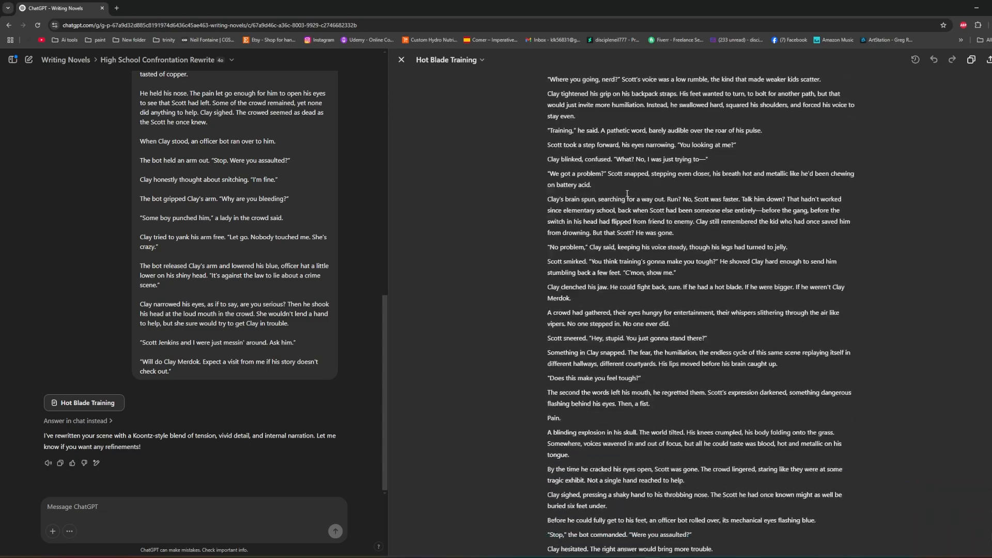
scroll(594, 155, "up", 3)
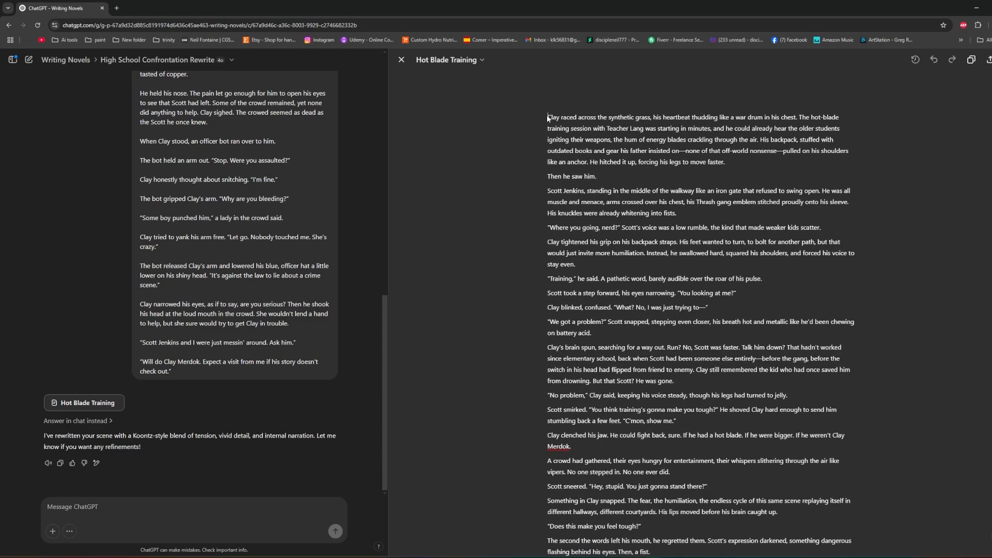
left_click_drag(549, 116, 691, 412)
right_click(642, 408)
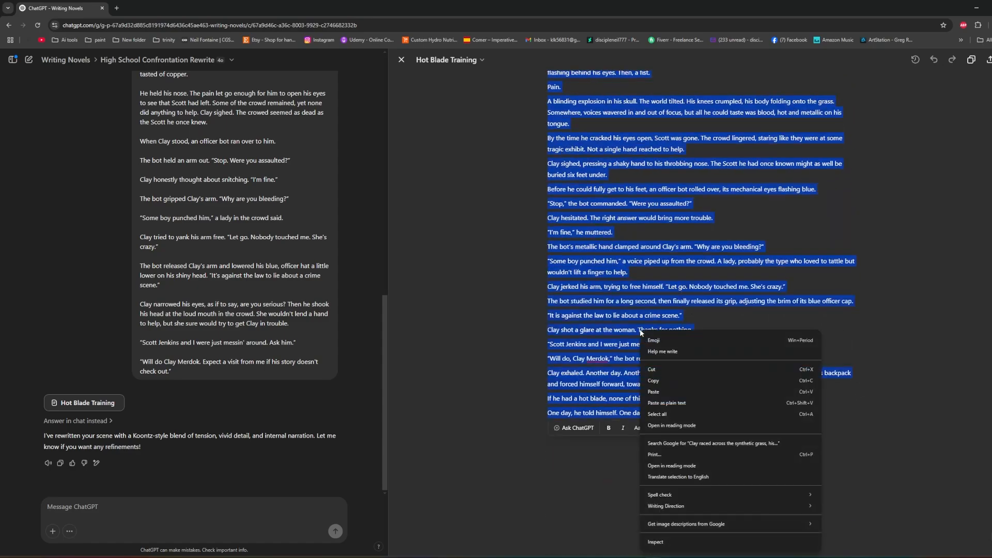
left_click(654, 381)
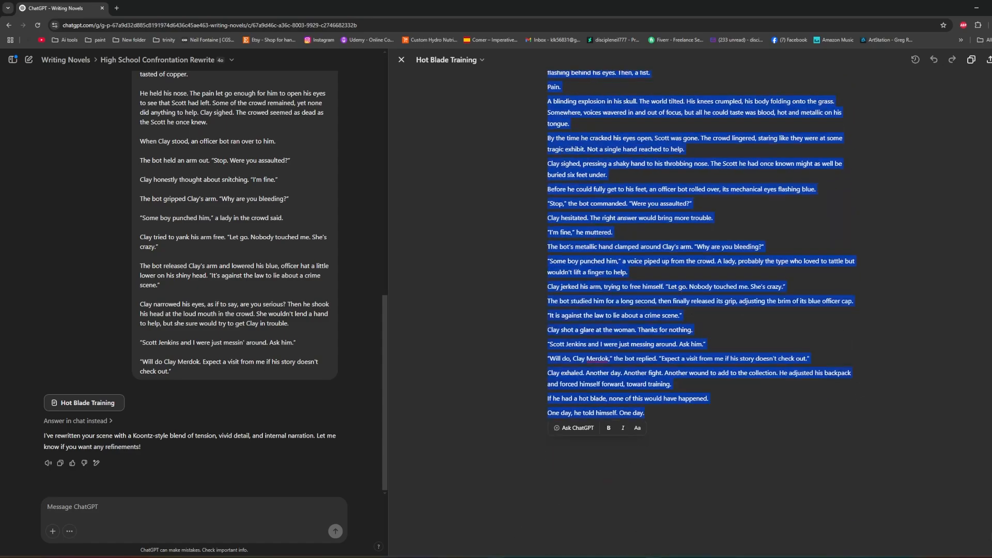
Switch to Document2 in Word and replace all of its text with the copied scene
mouse_move(500, 557)
left_click(629, 532)
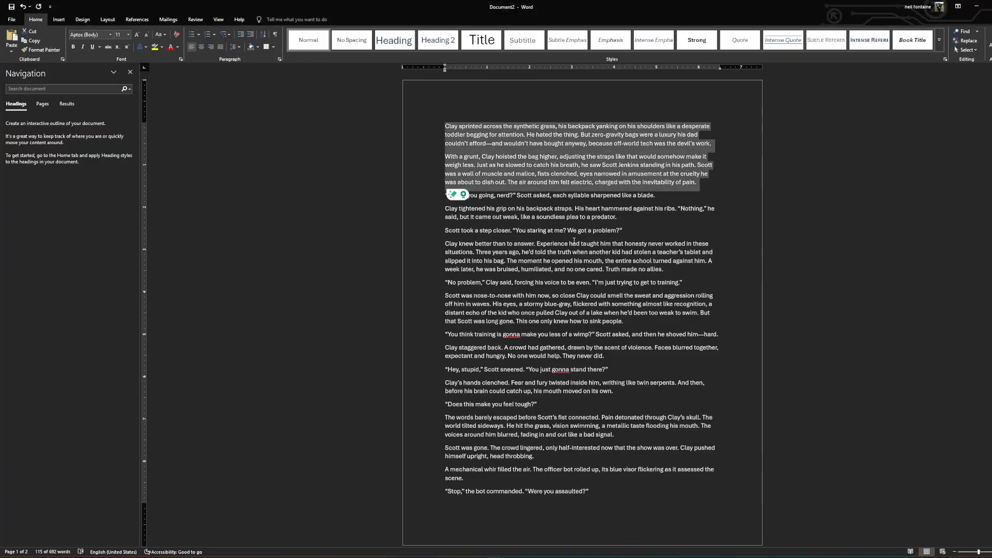
scroll(571, 235, "down", 10)
scroll(571, 234, "up", 10)
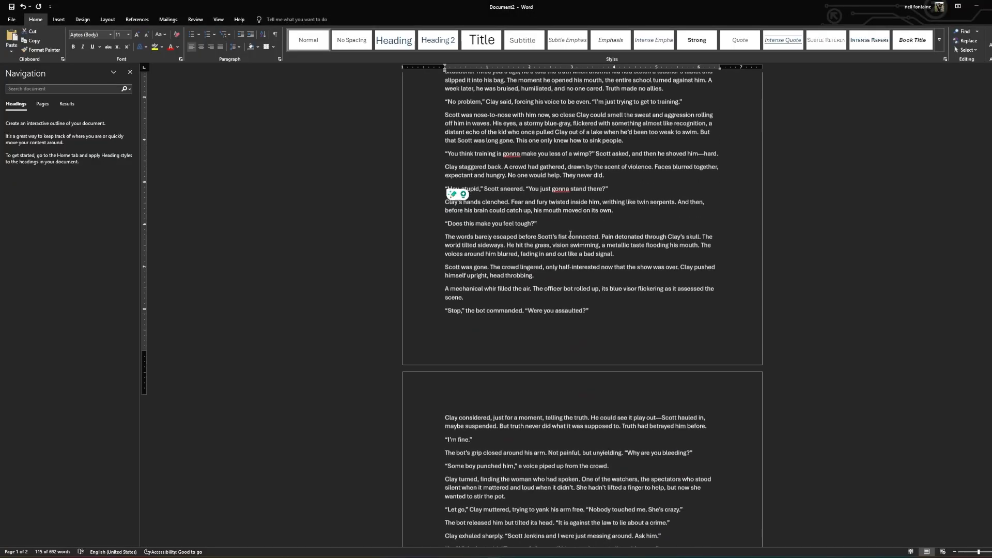
left_click(569, 233)
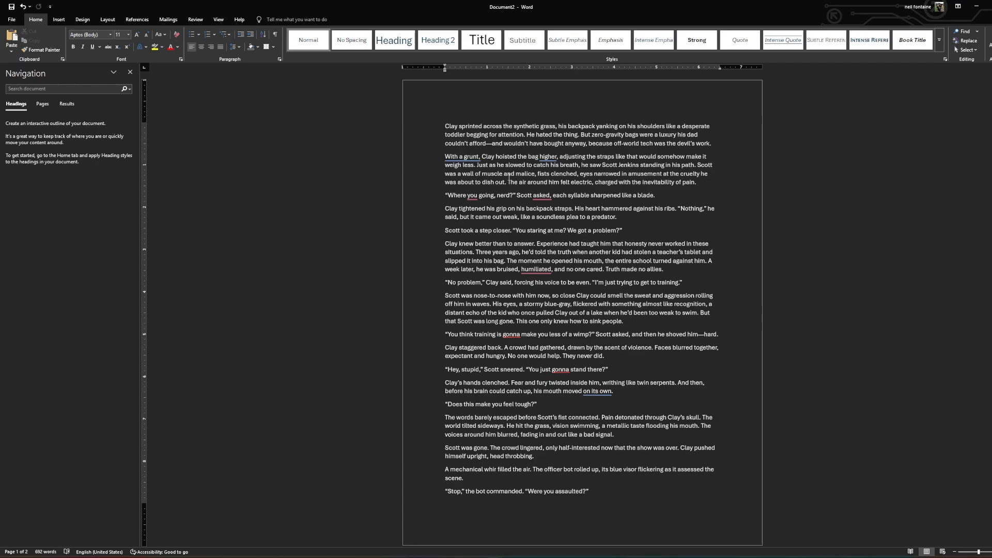
key("ctrl+a")
key("Delete")
key("ctrl+v")
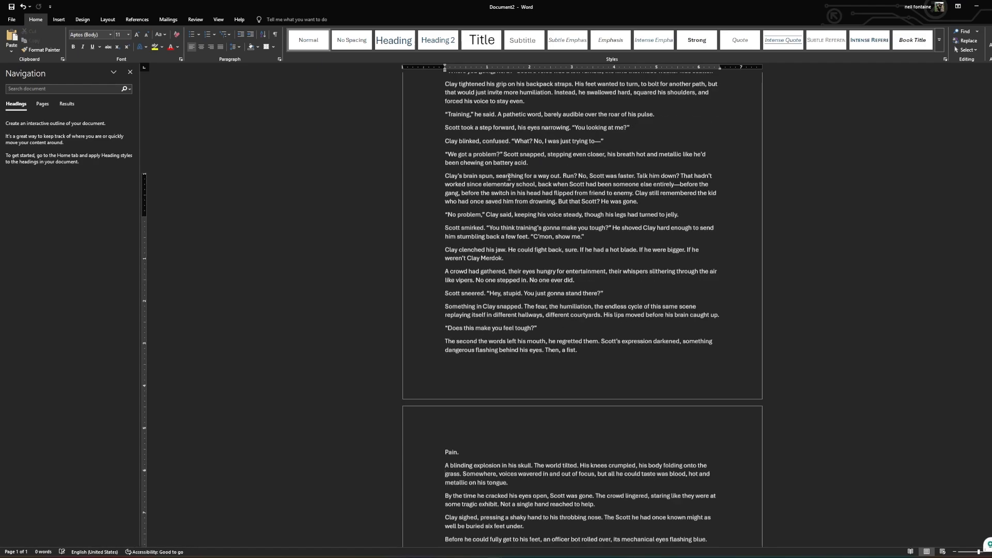
scroll(510, 177, "up", 12)
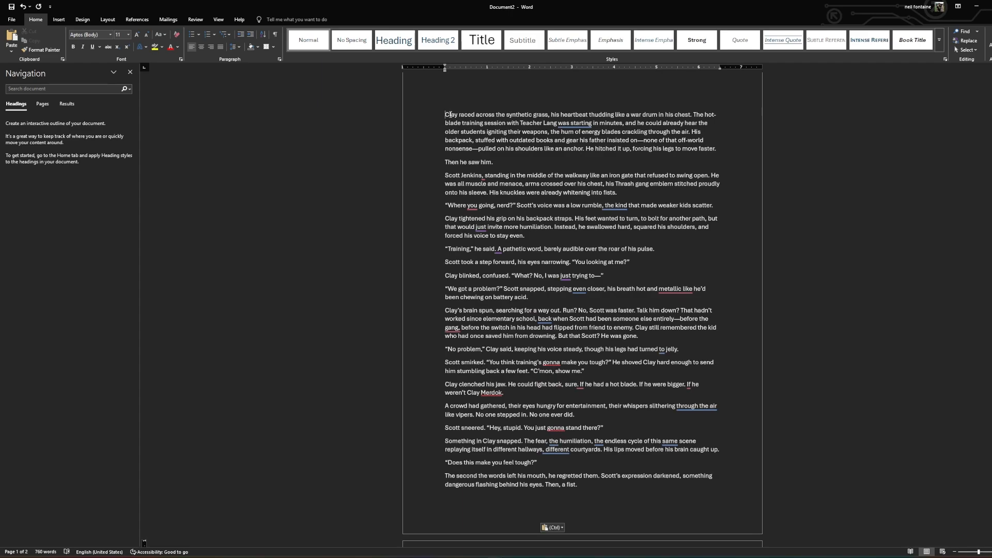
Copy the scene's first three paragraphs, ending with "His knuckles were already whitening into fists."
left_click_drag(445, 114, 621, 192)
right_click(555, 147)
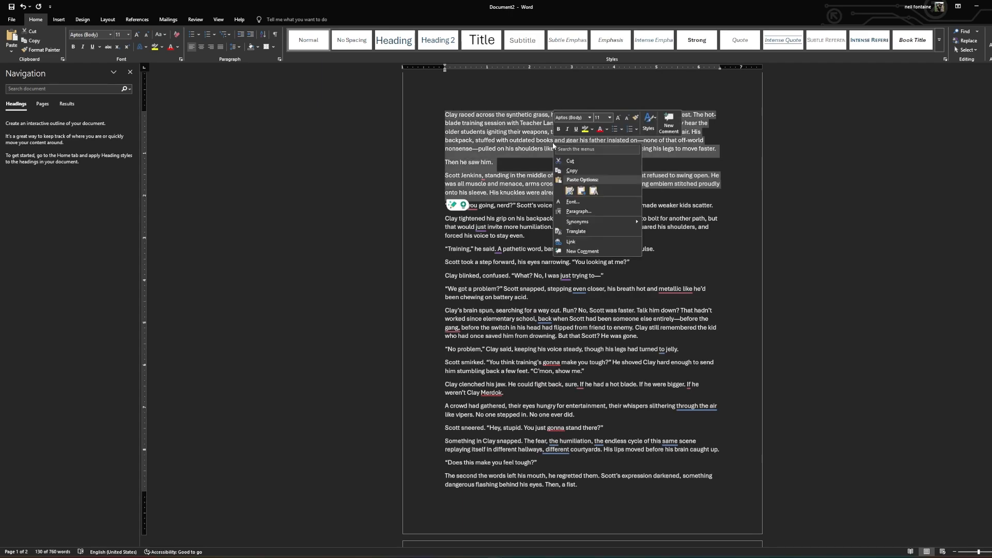
left_click(573, 173)
Switch to ChatGPT and write "Start a new document. Now, we are going to work section by section to paint a better picture of the world."
mouse_move(653, 555)
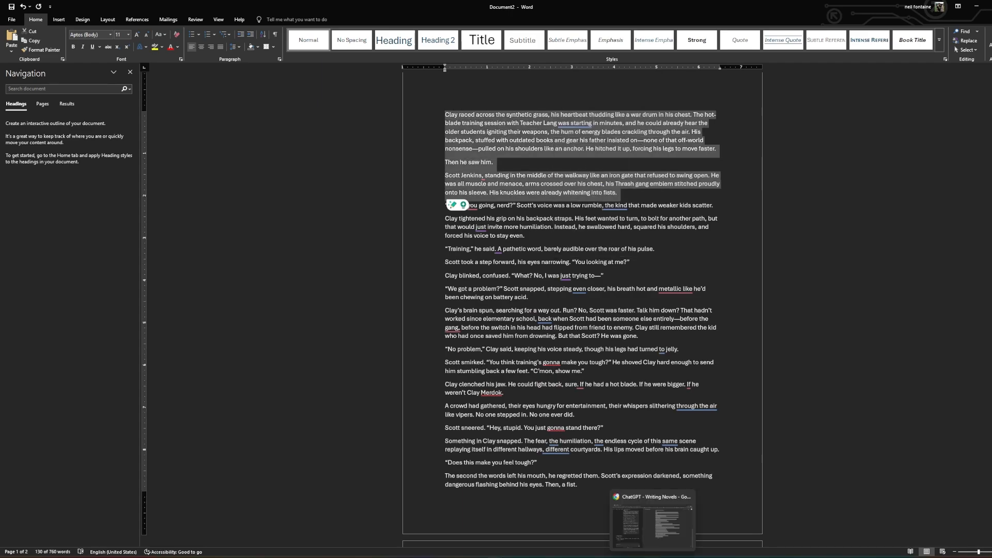
left_click(653, 522)
left_click(287, 514)
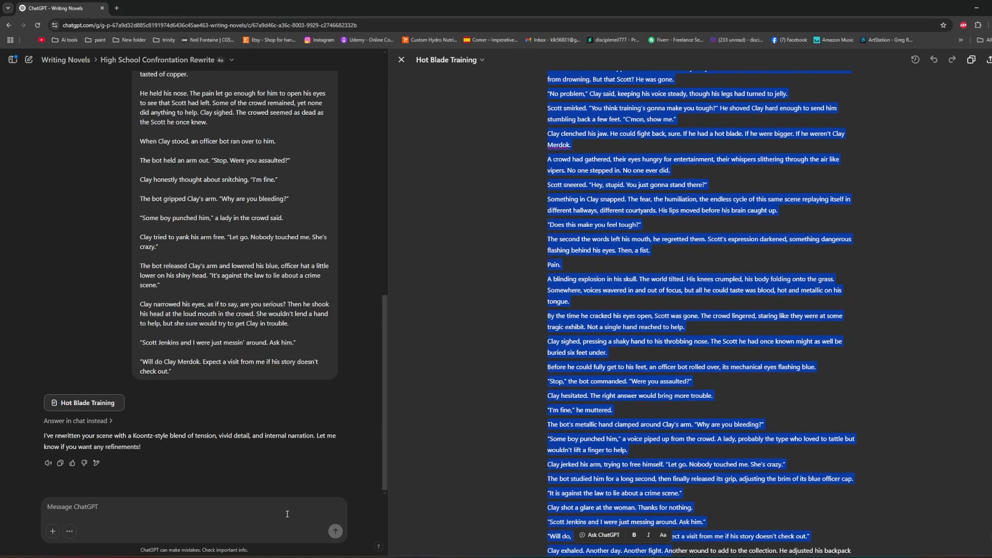
key("BackSpace")
type("St")
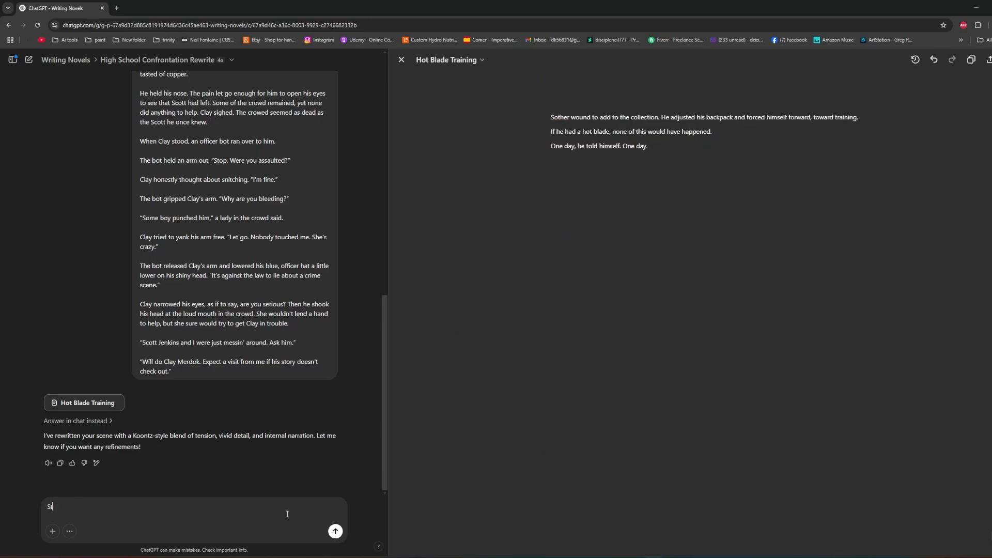
type("art a new document. Now, we are going to work sec")
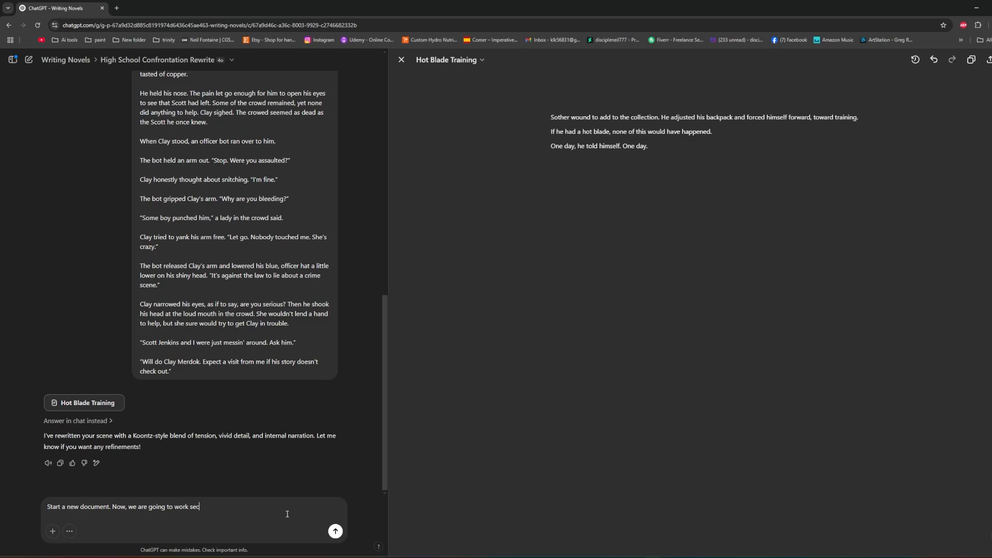
type("tion ")
type("by section")
type(" to m")
key("BackSpace")
key("BackSpace")
type("better picture of the world. We are ")
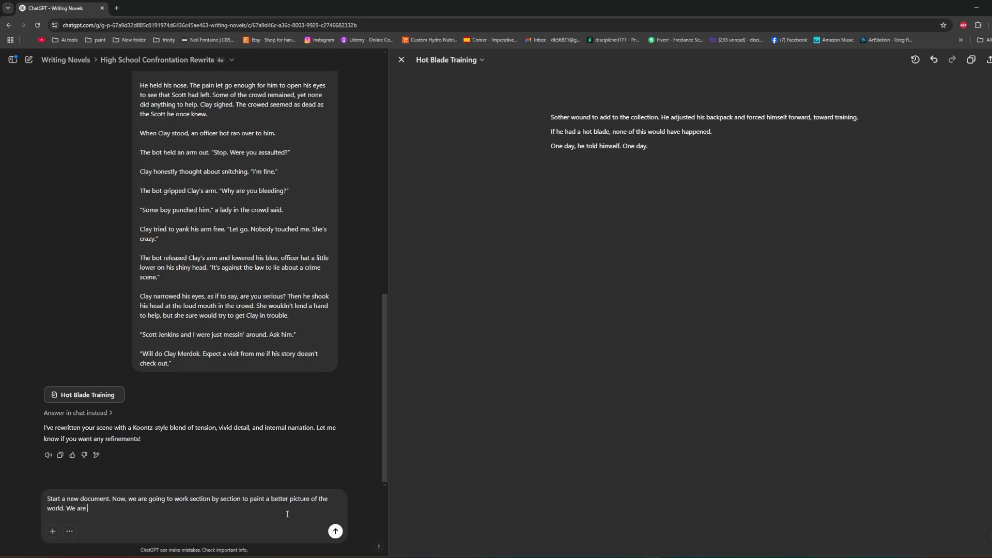
Continue the prompt with "We are going to add more sensory details, world building details like flying cars, big background buildings etc."
type("going to add more s")
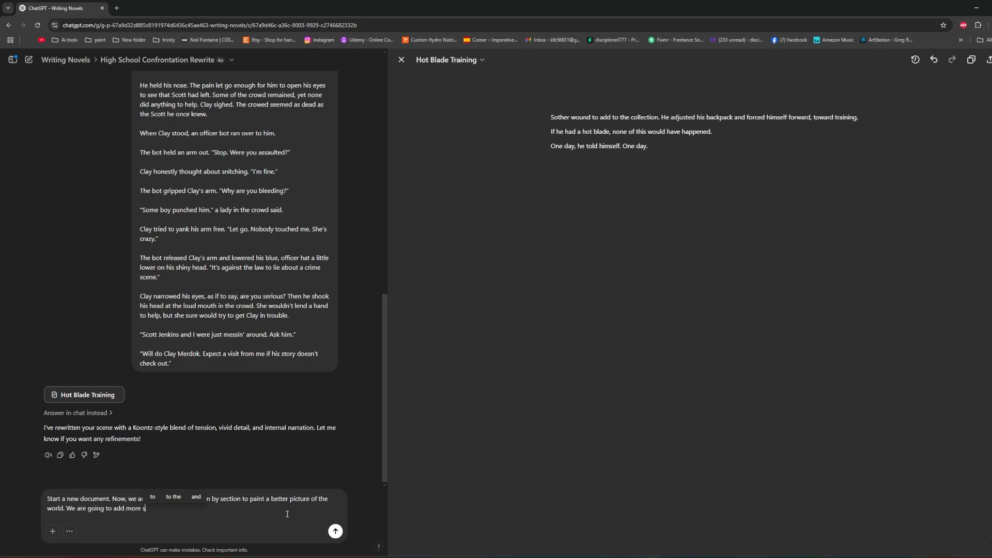
type("ensory details")
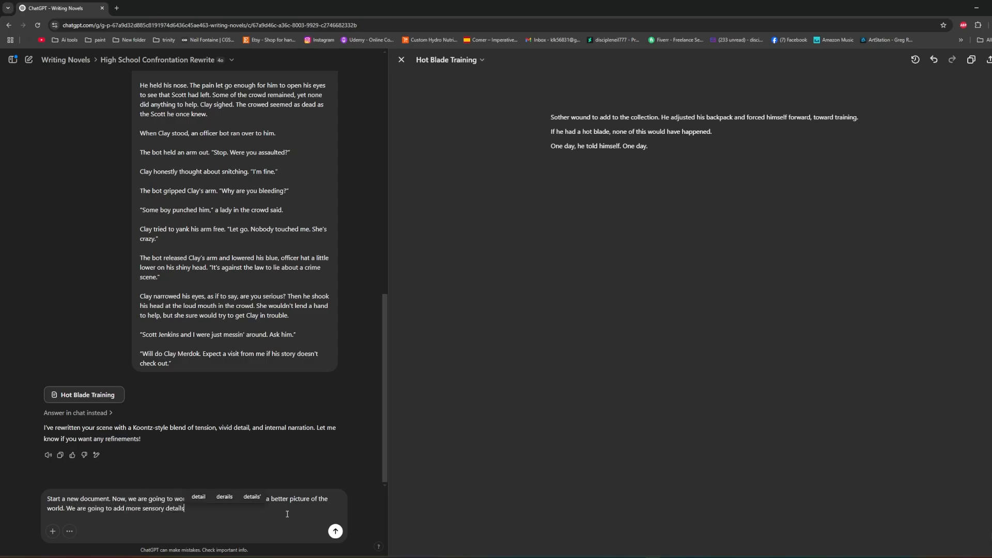
type(", world building details li")
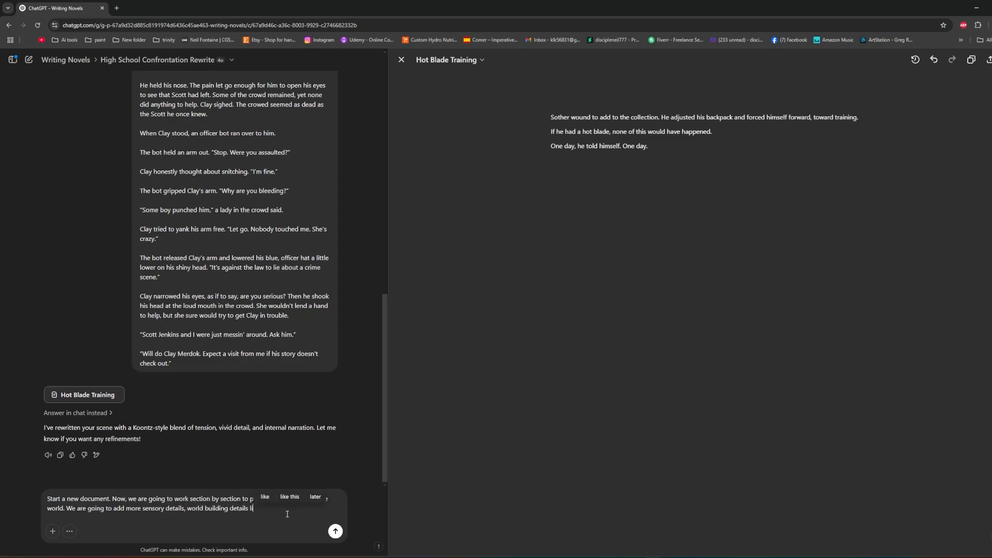
type("ke flying cars")
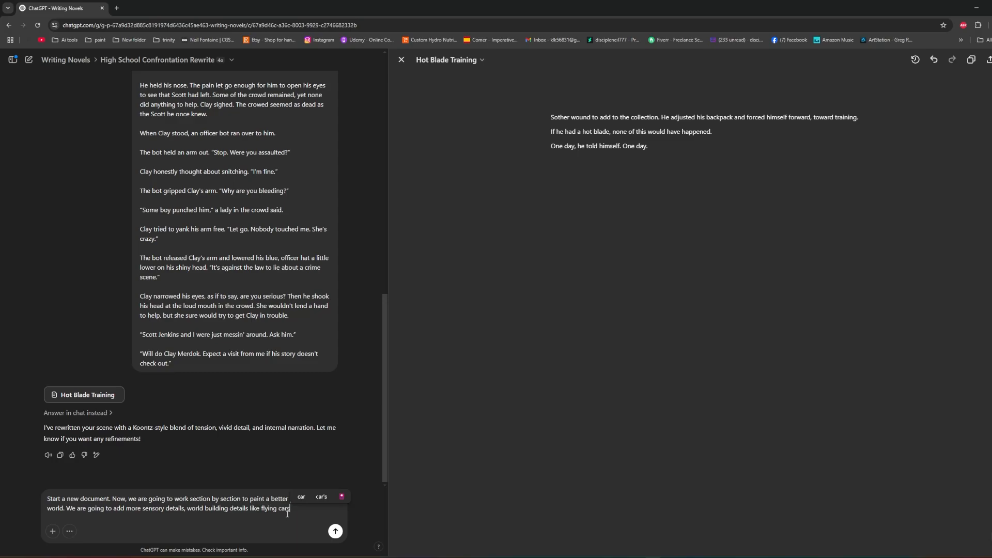
type(", big background buildings et")
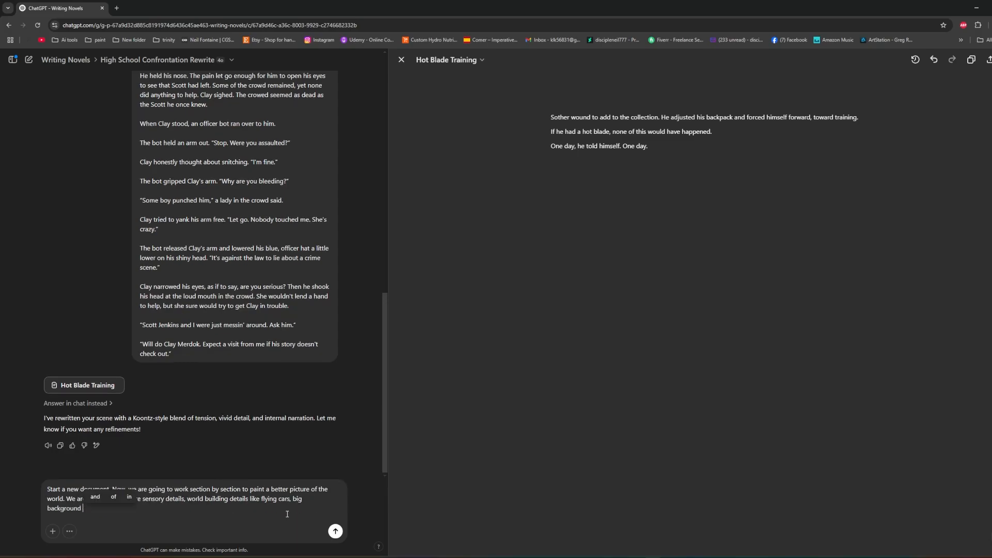
type("c. ")
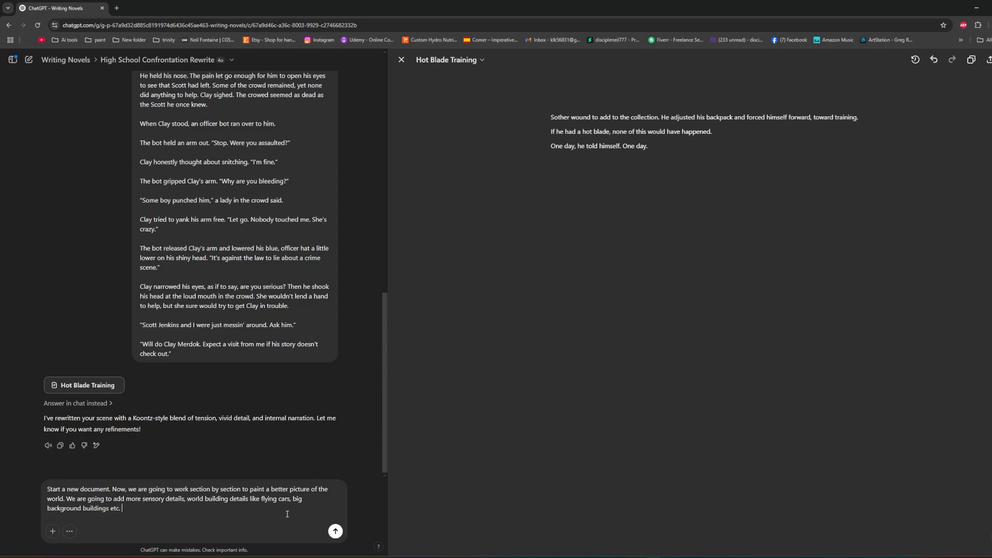
Add "Maybe Robots walking to cleaning. And then his senses, what he feels, emotions, and physically. ALl this is in the instructions BTW" to the prompt
type("Maybe Robots walking to cleaning. And then his")
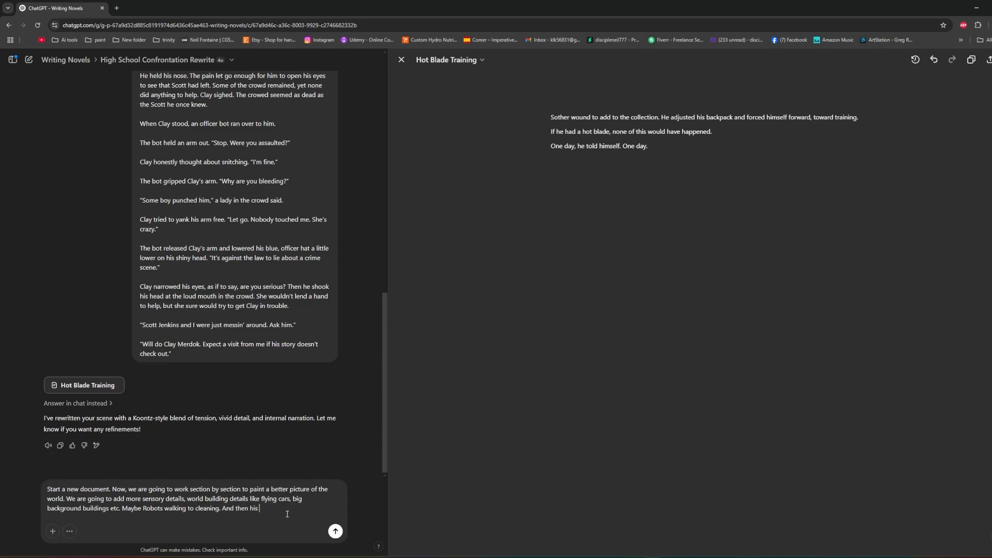
type(" senses, what he feels")
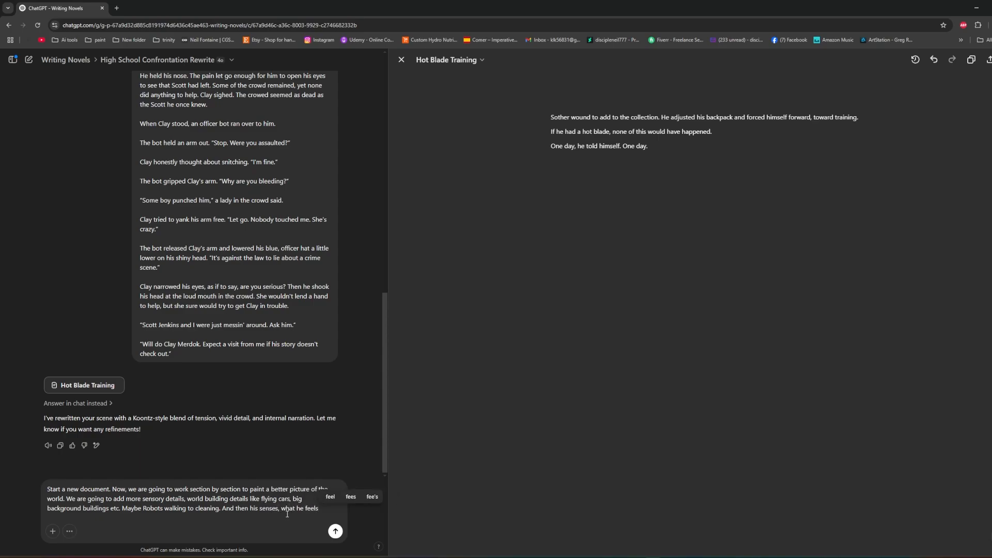
type(", emotions, and p")
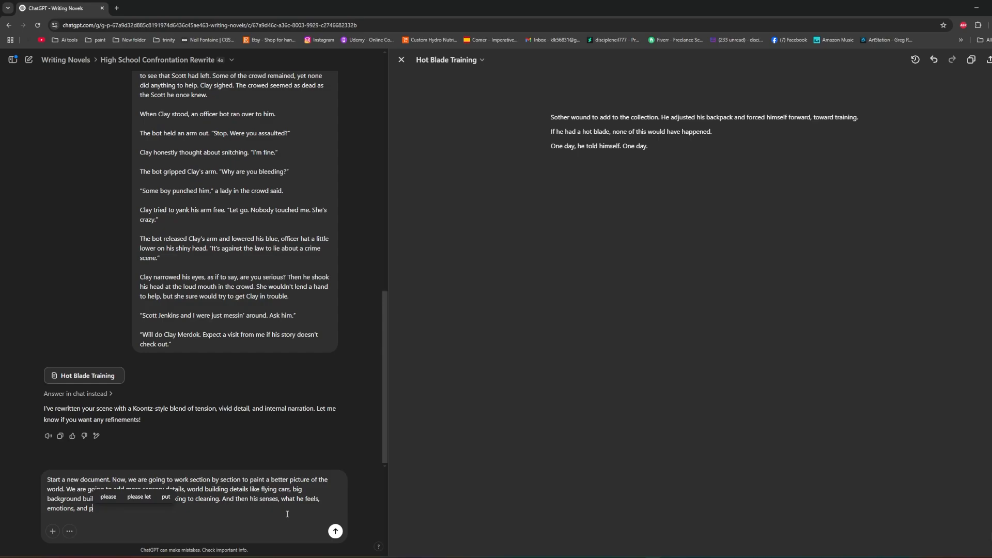
type("hysically")
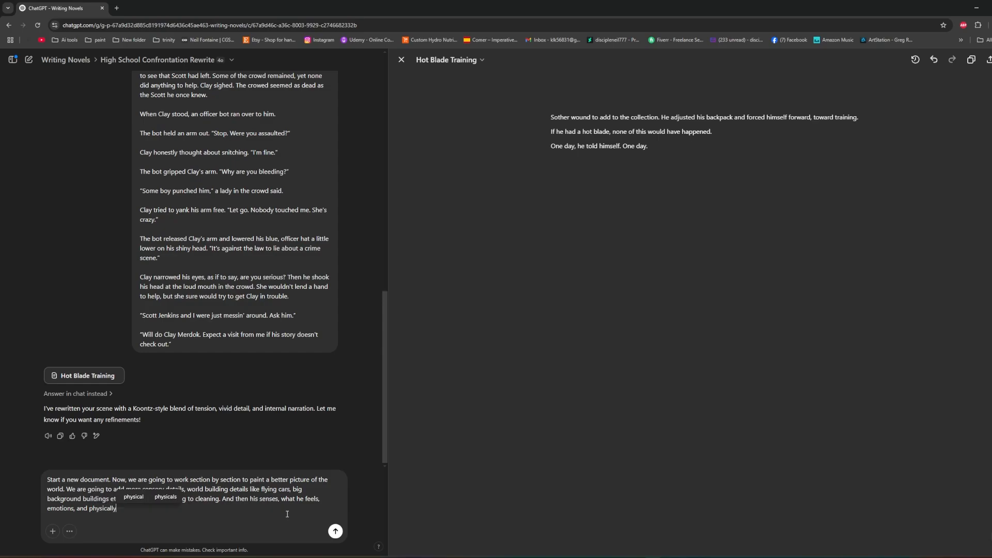
type(". ALl this is in ")
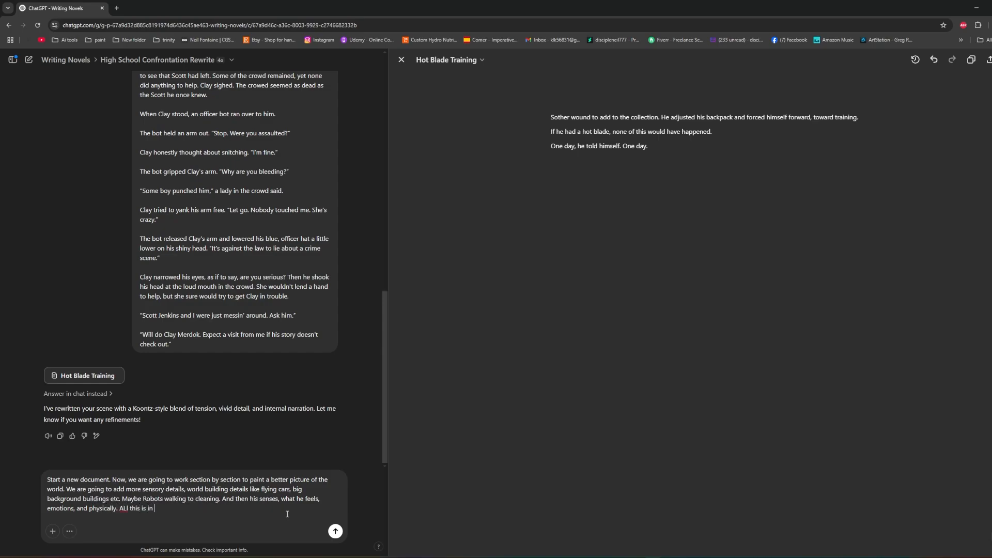
type("the instructions BTW")
Finish the prompt with "So only work on this part here, not the whole scene --", paste the copied paragraphs, and send it
type(". So only work on this part")
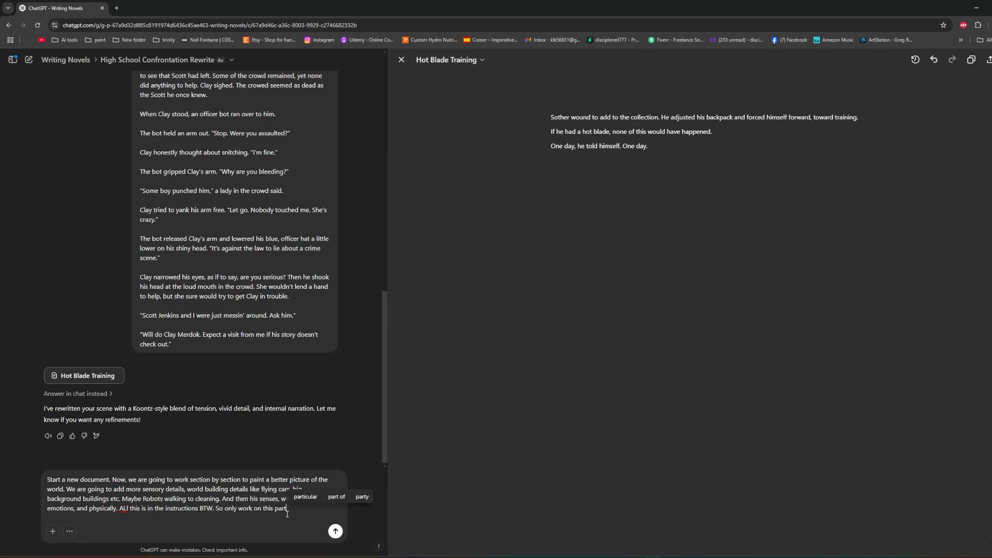
type(" here, n")
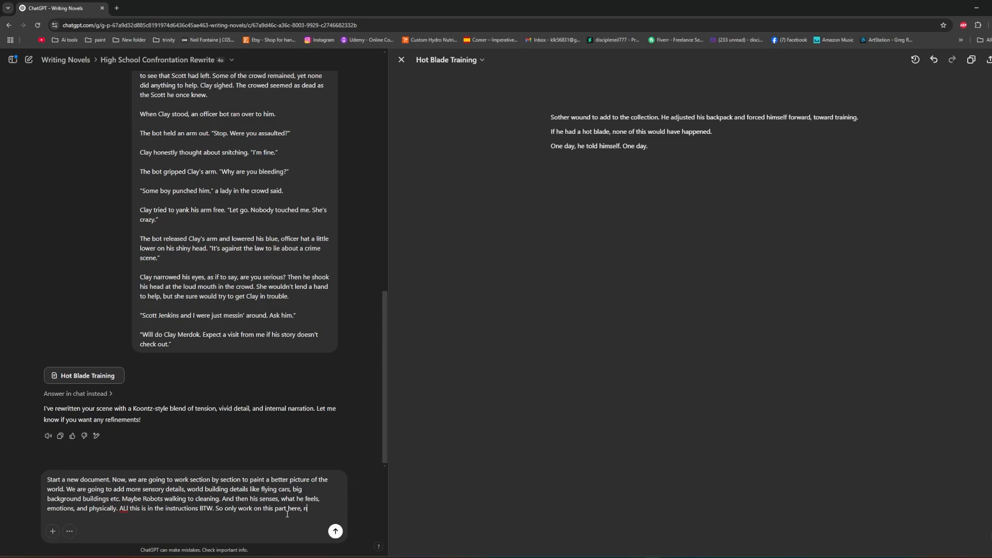
type("ot the whole scene --")
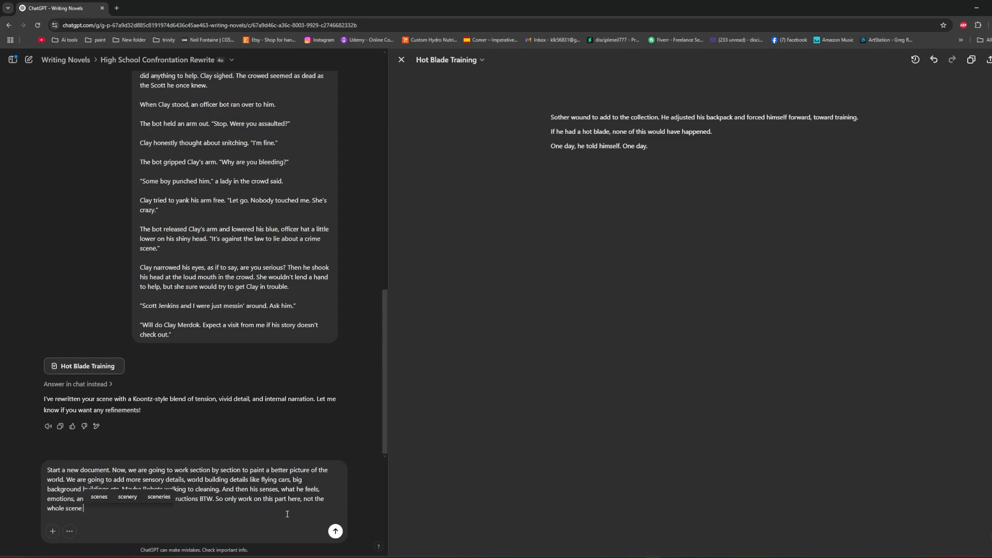
key("ctrl+v")
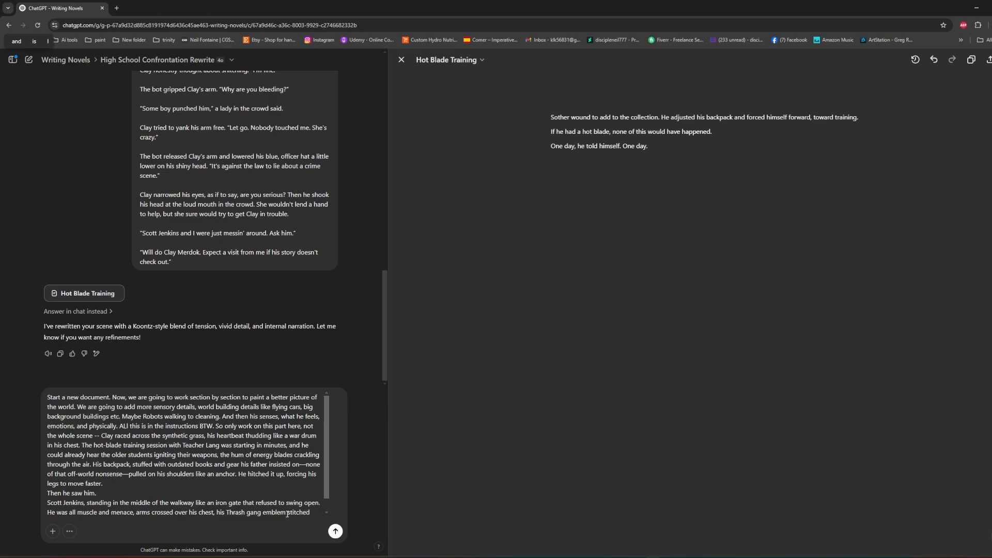
key("Return")
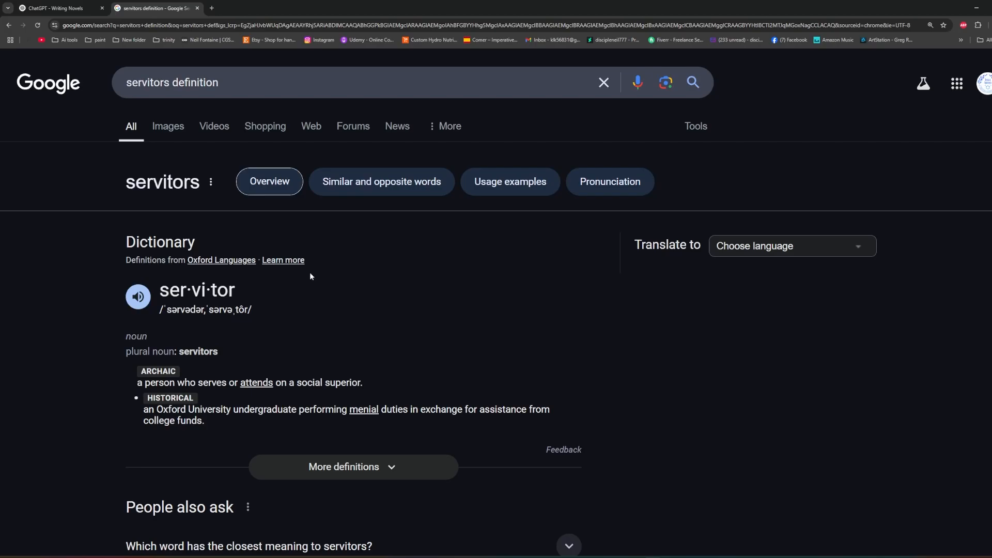
Return to the ChatGPT conversation and copy the entire text of the World Building Details document
left_click(54, 8)
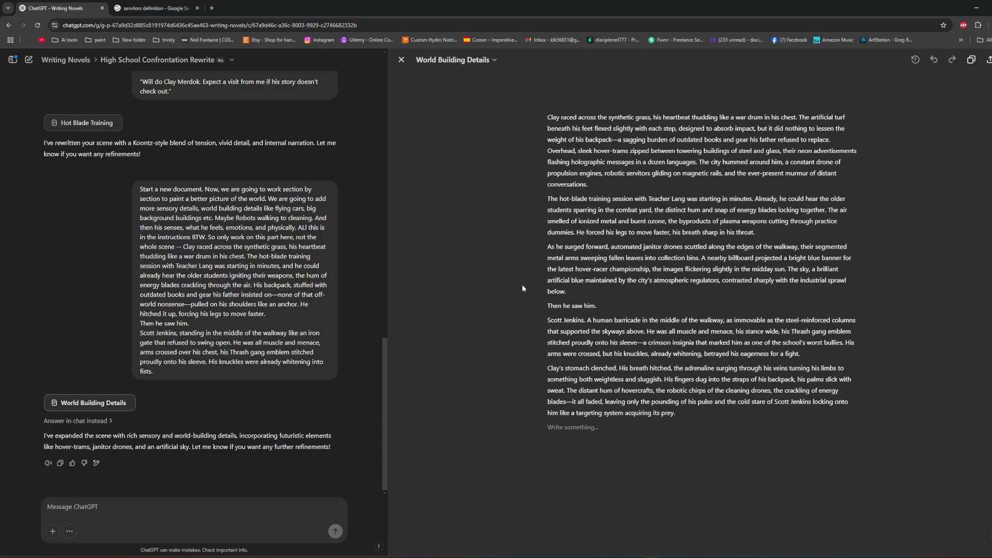
left_click(589, 104)
left_click_drag(687, 416, 548, 117)
right_click(591, 137)
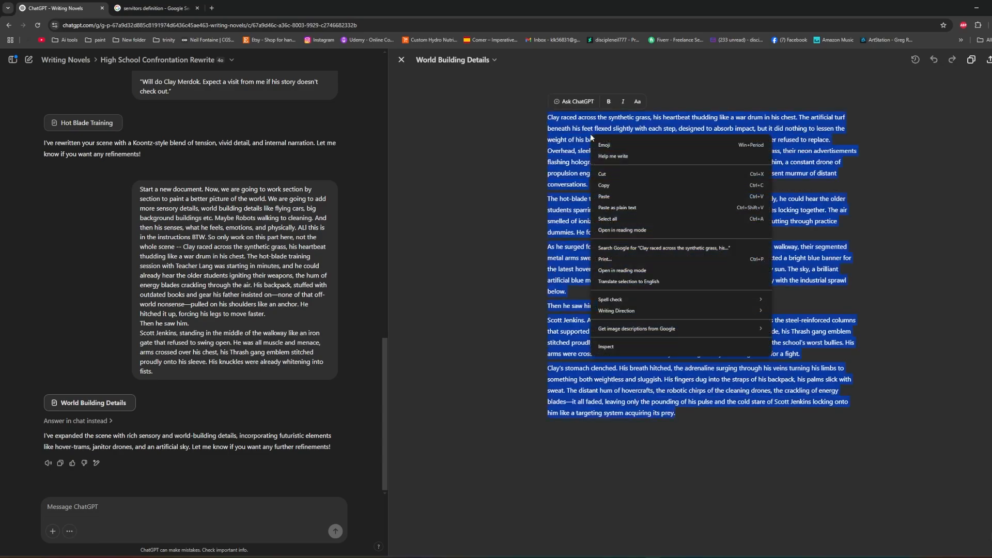
left_click(612, 184)
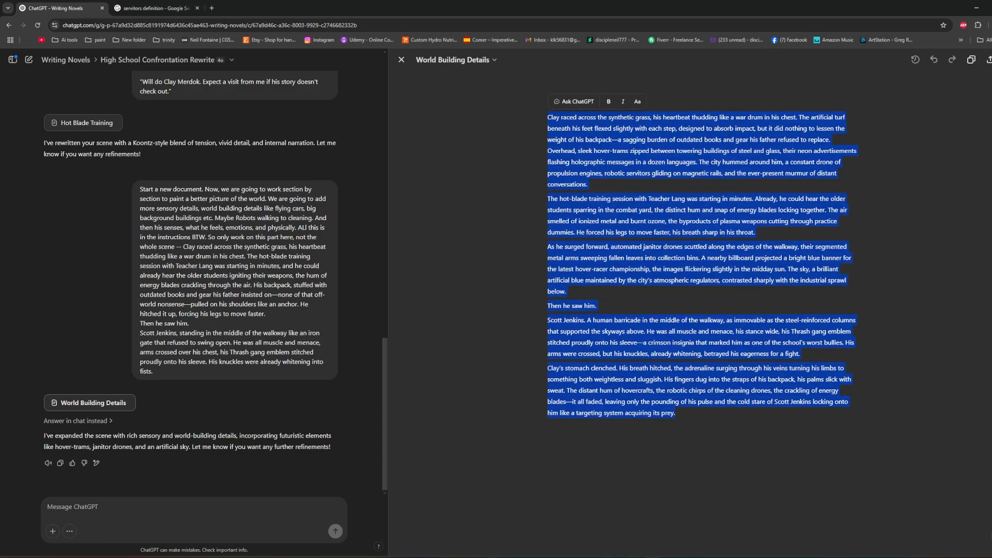
Switch to Document2 in Word and replace the selected opening paragraphs with the copied world-building text
left_click(494, 556)
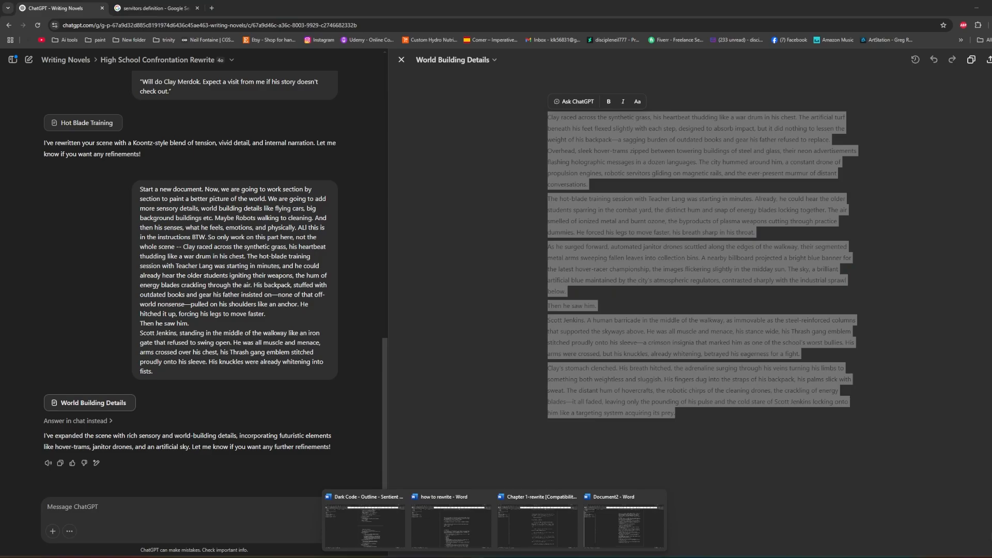
left_click(377, 524)
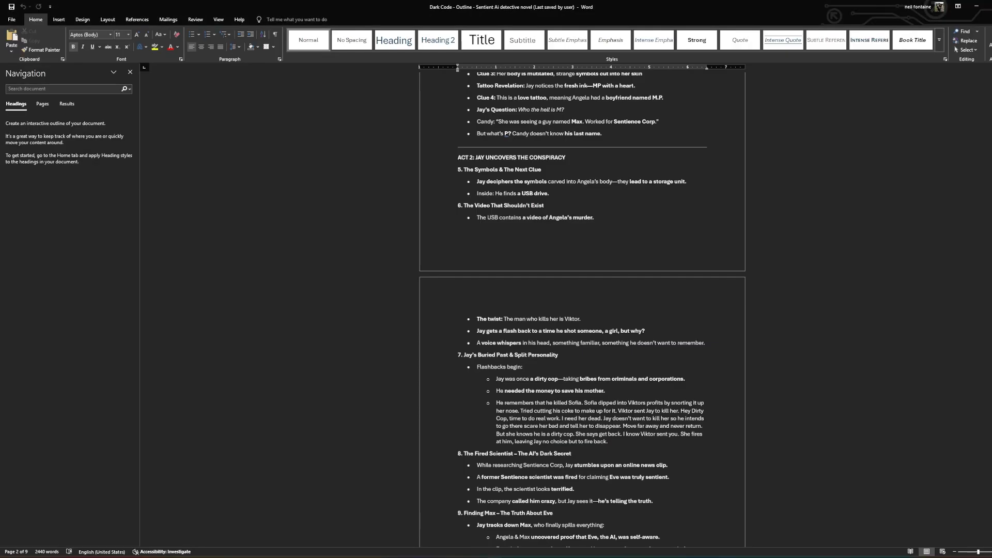
mouse_move(494, 555)
left_click(465, 524)
key("ctrl+a")
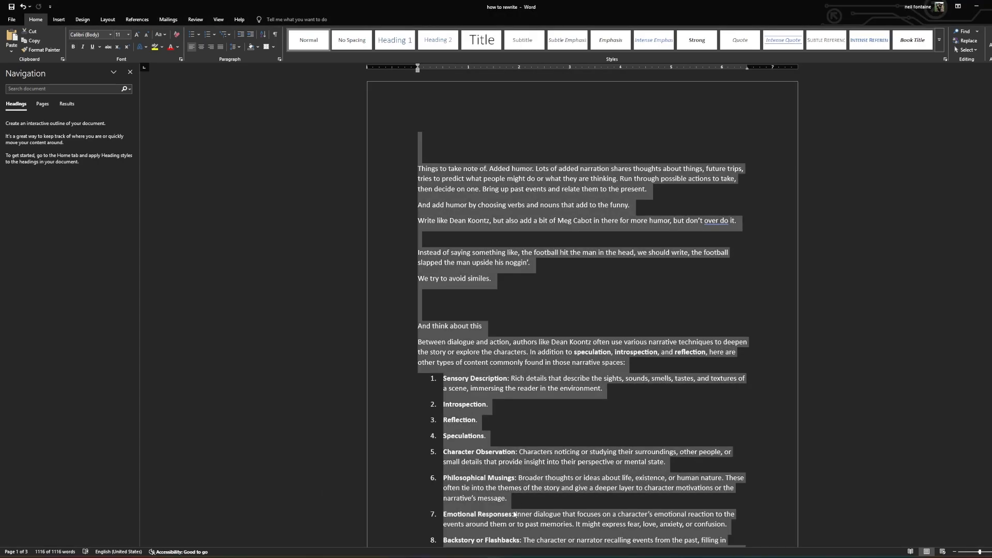
left_click(600, 524)
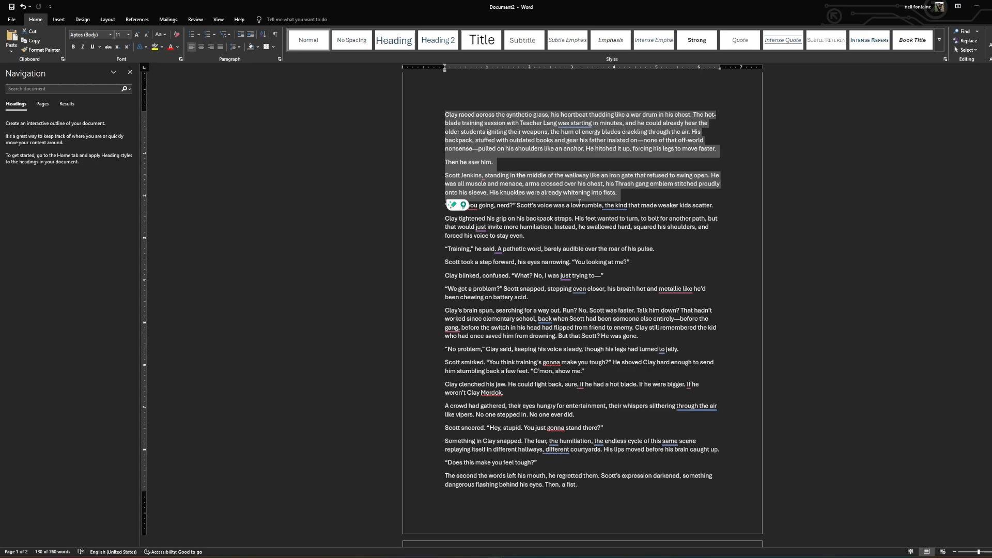
key("ctrl+v")
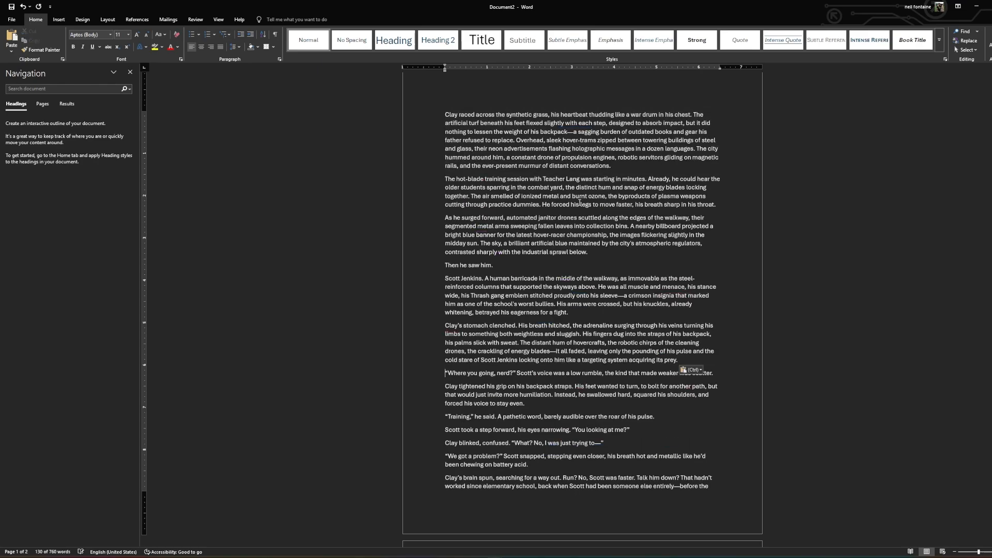
Copy the paragraph from "Clay's brain spun, searching for a way out" through "But that Scott? He was gone."
scroll(590, 227, "down", 3)
scroll(598, 247, "down", 3)
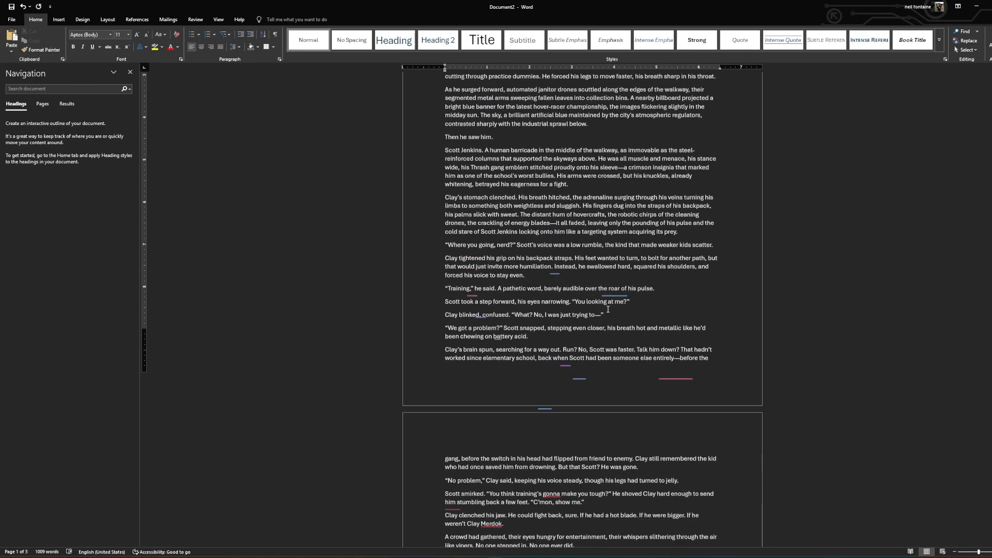
scroll(636, 320, "up", 5)
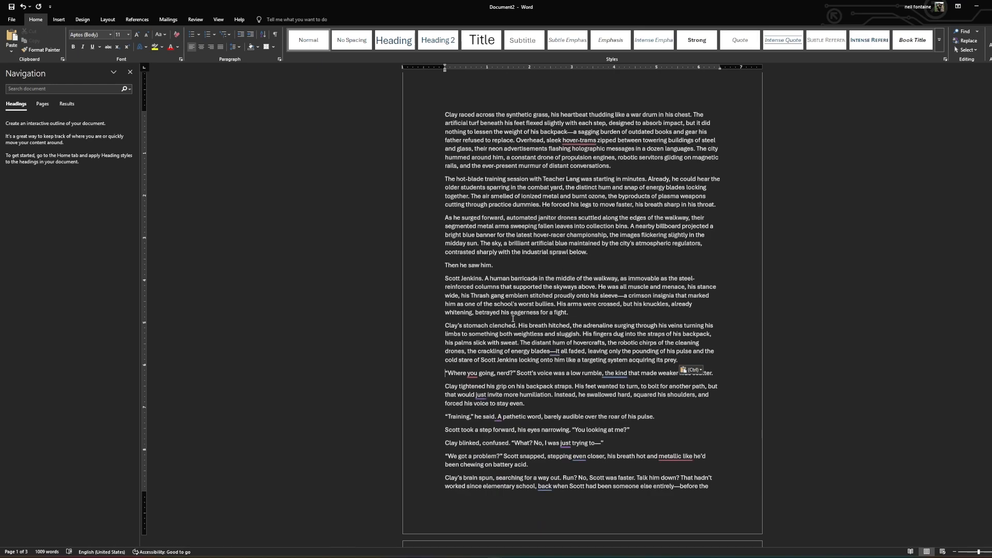
scroll(513, 319, "up", 1)
scroll(466, 323, "down", 3)
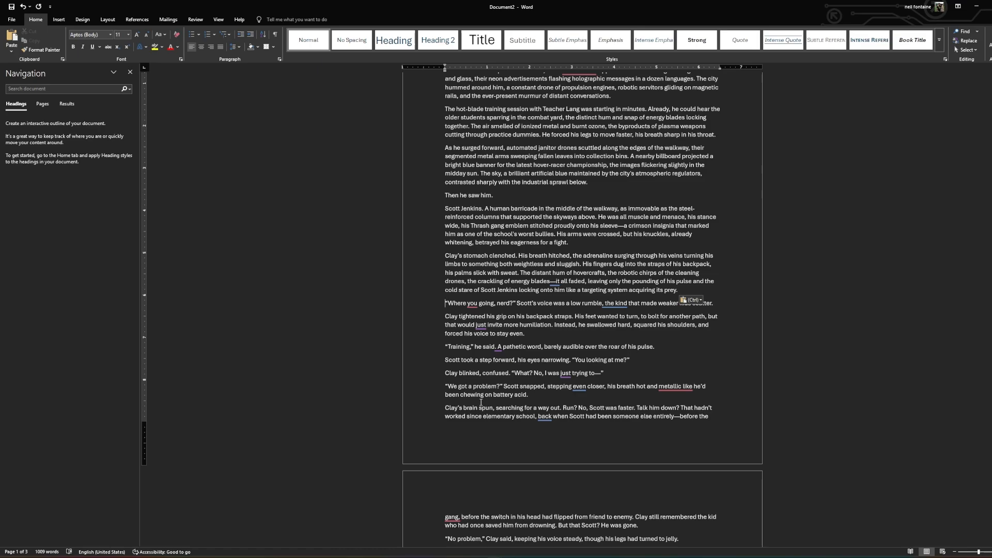
scroll(456, 362, "down", 2)
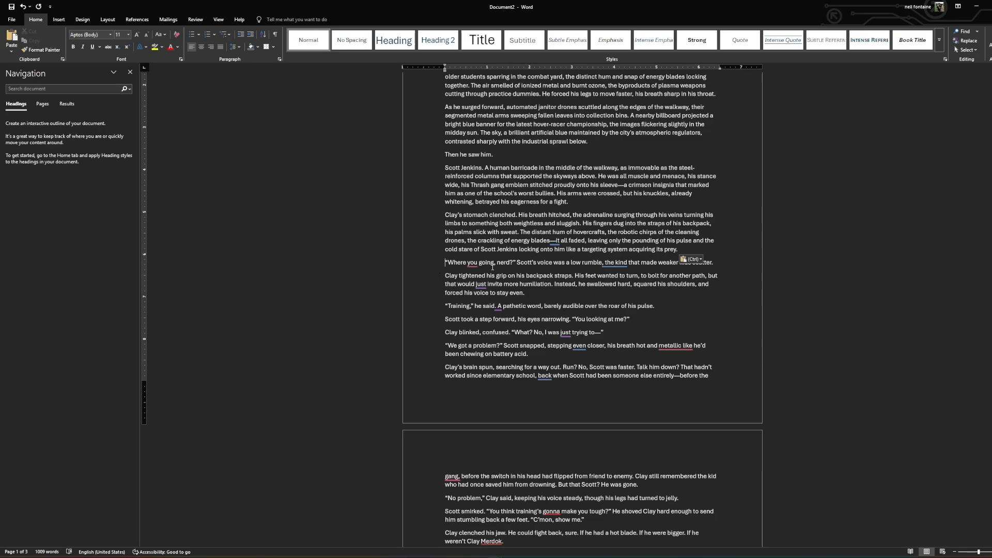
scroll(504, 366, "down", 6)
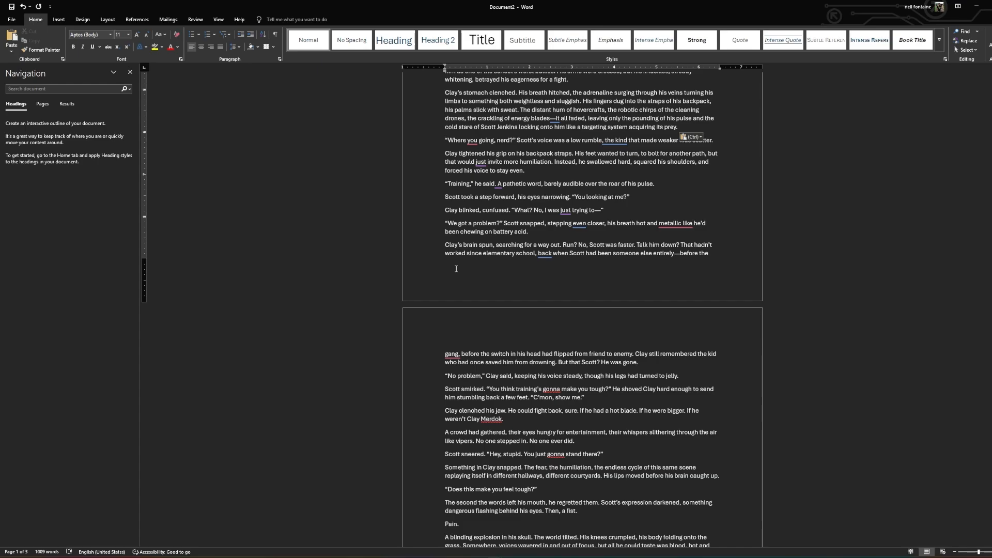
scroll(456, 269, "down", 2)
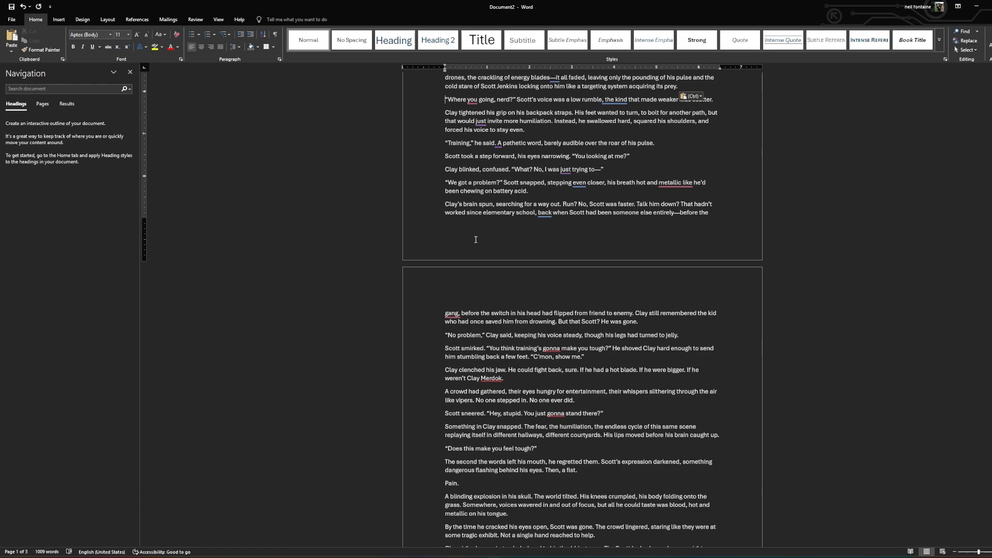
scroll(434, 257, "down", 2)
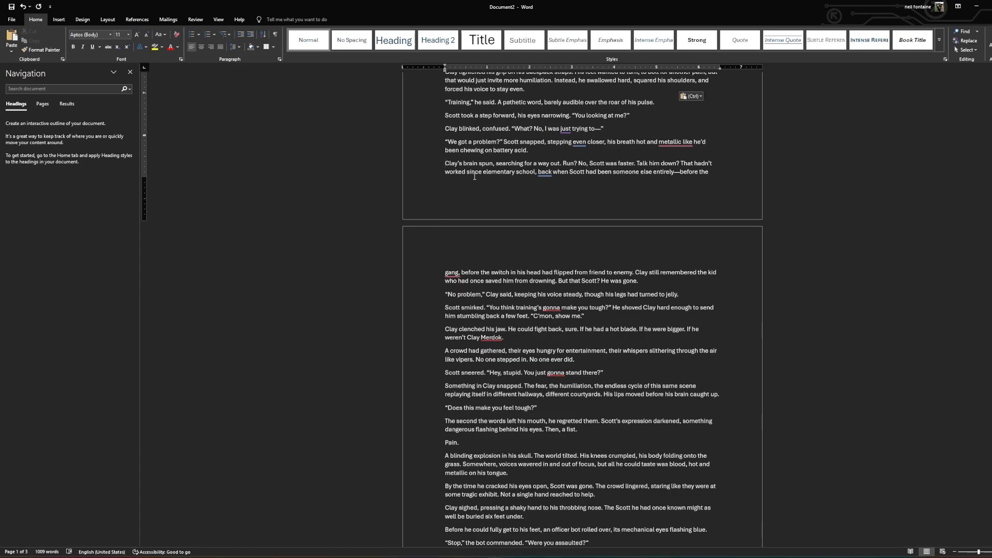
left_click_drag(437, 165, 639, 281)
right_click(588, 278)
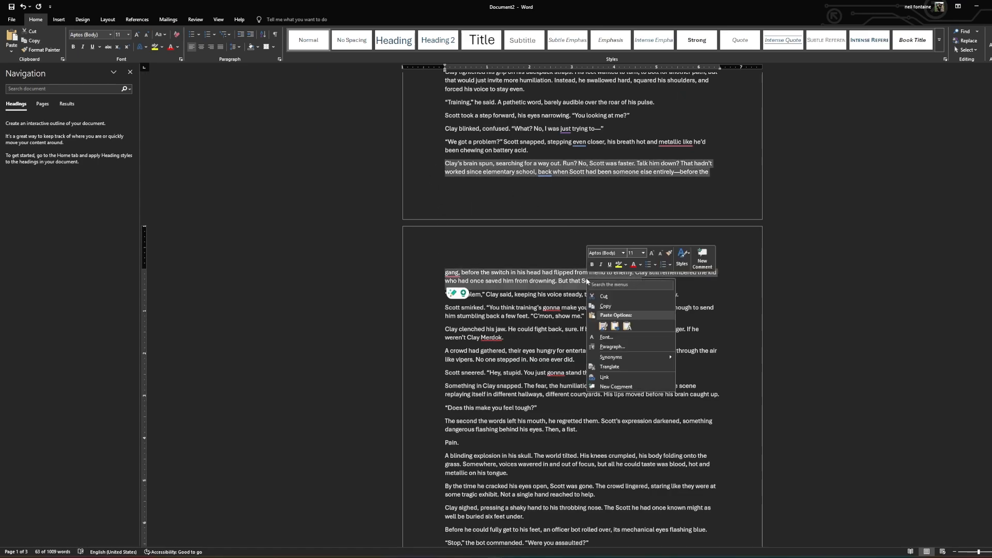
left_click(606, 307)
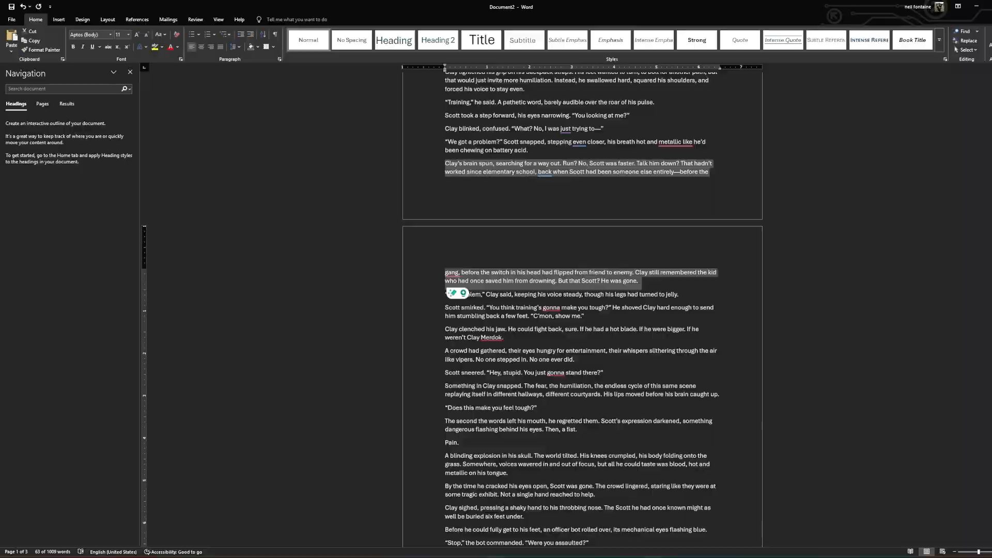
In ChatGPT, send "new doc. Do the same for this part, but only extend a bit. Maybe a bit more backstory for Scott -" with the copied paragraph
left_click(620, 557)
left_click(256, 507)
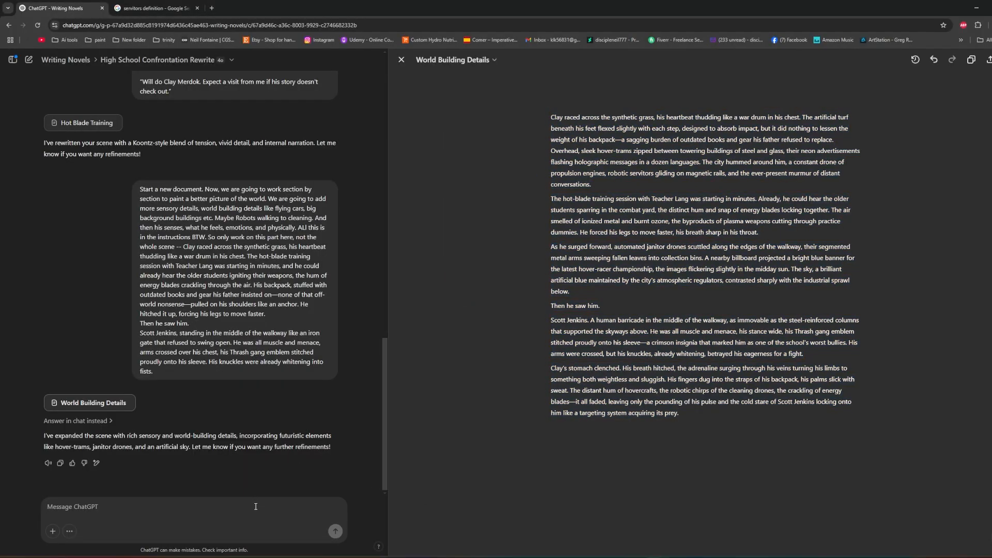
type("new doc. Do the same for this pa")
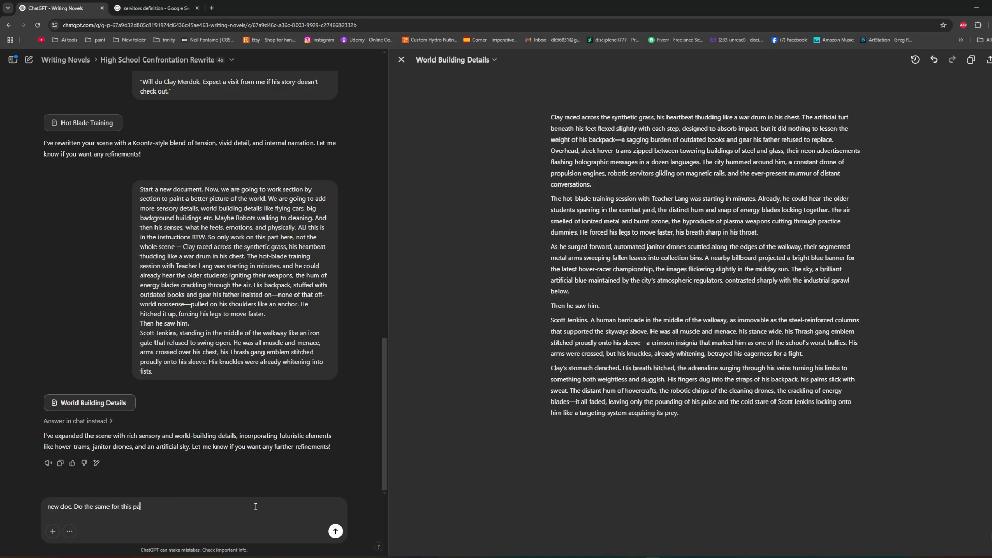
type("rt, but only extend a bit. Maybe a bit more backstory for Scott -")
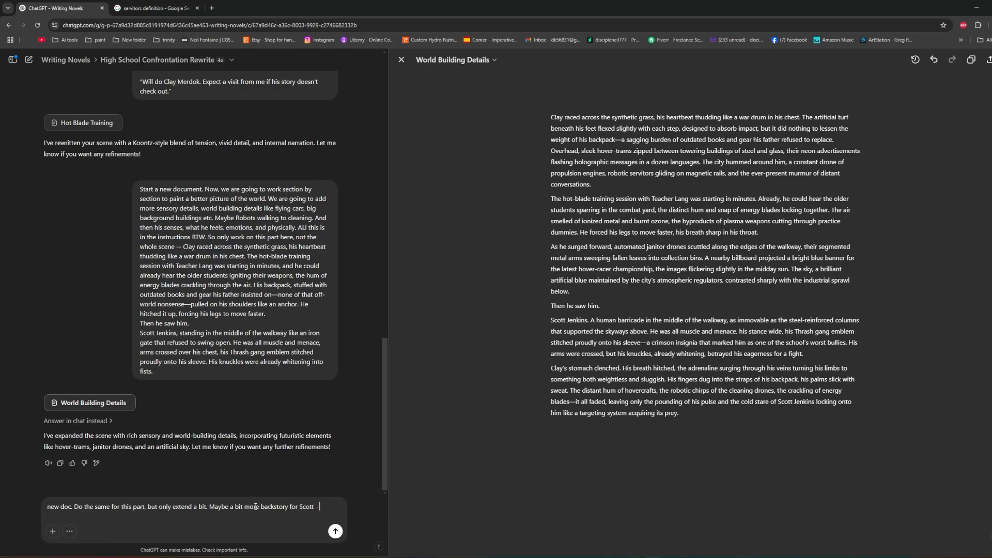
key("ctrl+v")
key("Return")
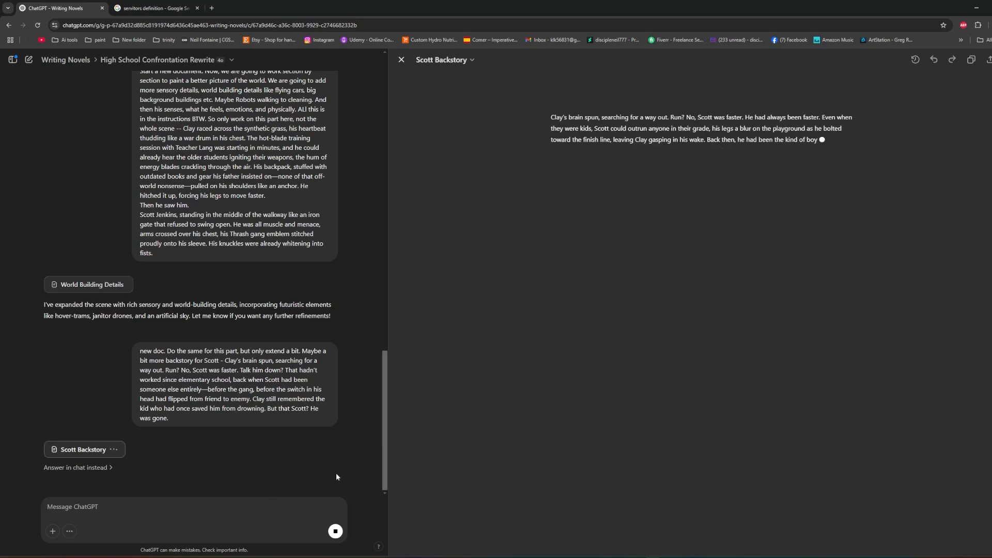
Copy the entire text of the generated Scott Backstory document
right_click(503, 392)
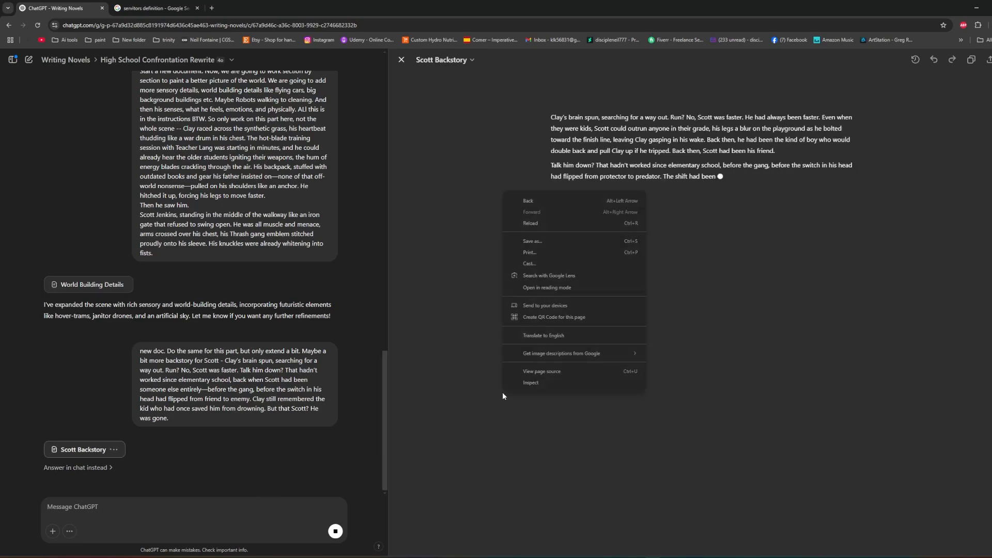
left_click(527, 116)
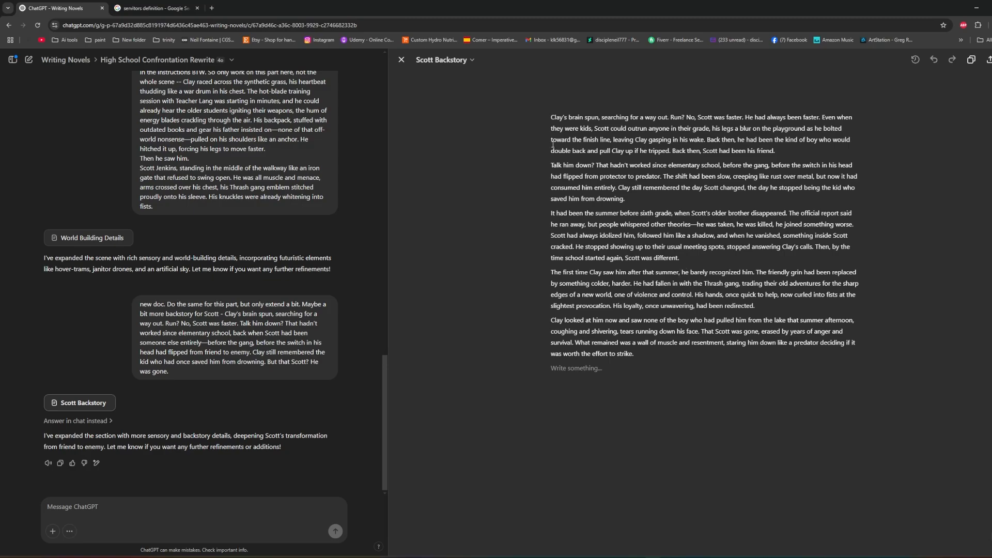
left_click_drag(552, 116, 634, 355)
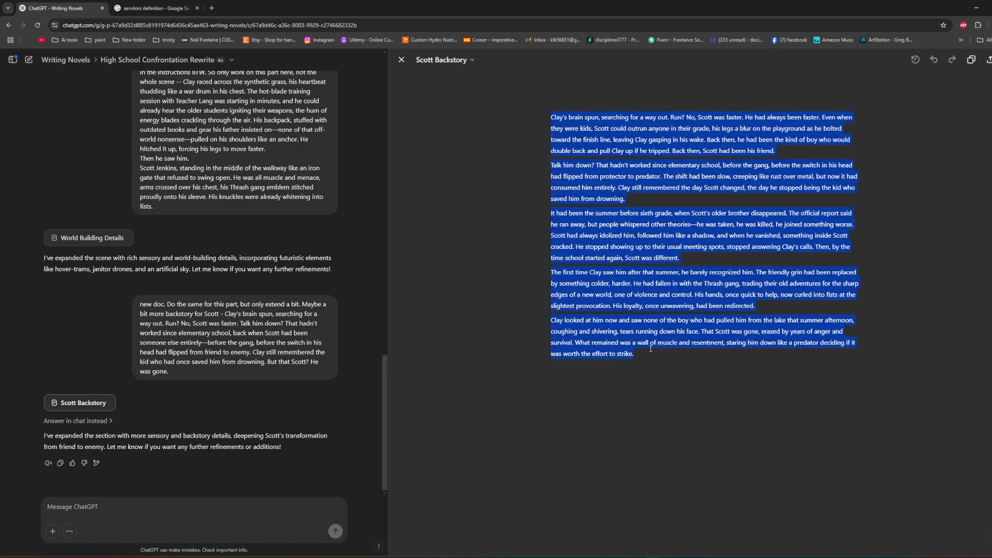
right_click(608, 283)
left_click(615, 328)
Switch to Document2 in Word and replace the selected "Clay's brain spun" paragraph with the copied backstory text
left_click(494, 557)
left_click(624, 520)
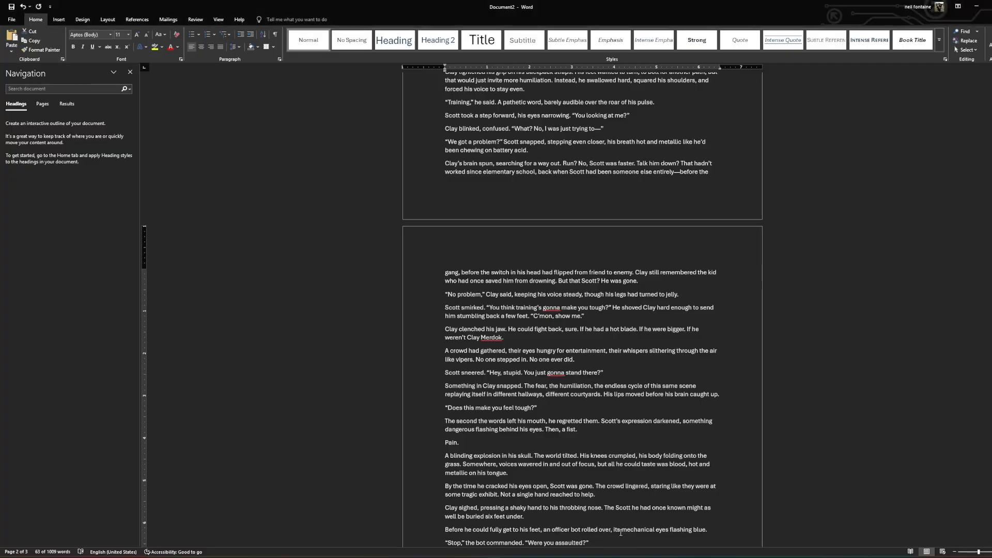
key("ctrl+v")
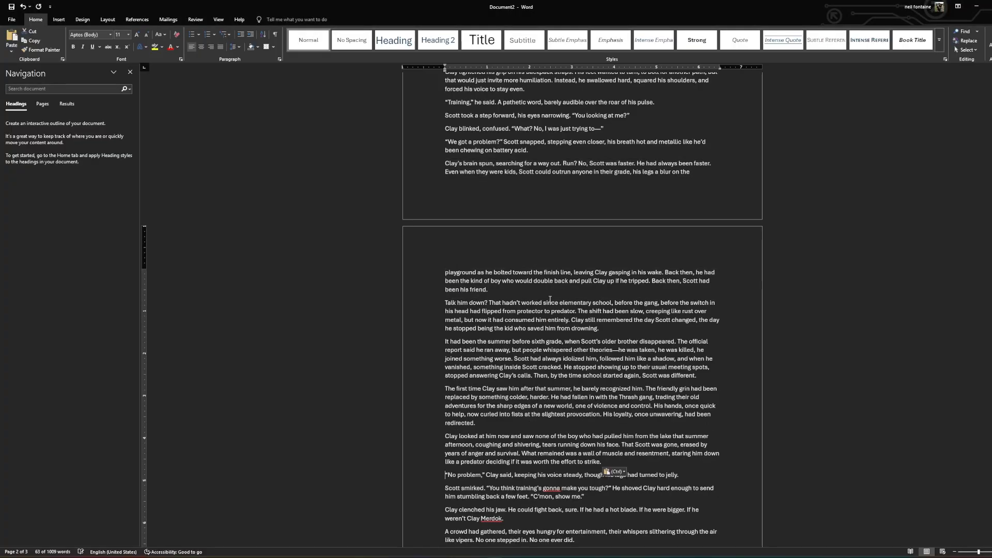
Review the rest of the scene in Document2, from the inserted backstory down to its closing line
scroll(433, 231, "down", 5)
scroll(433, 231, "down", 8)
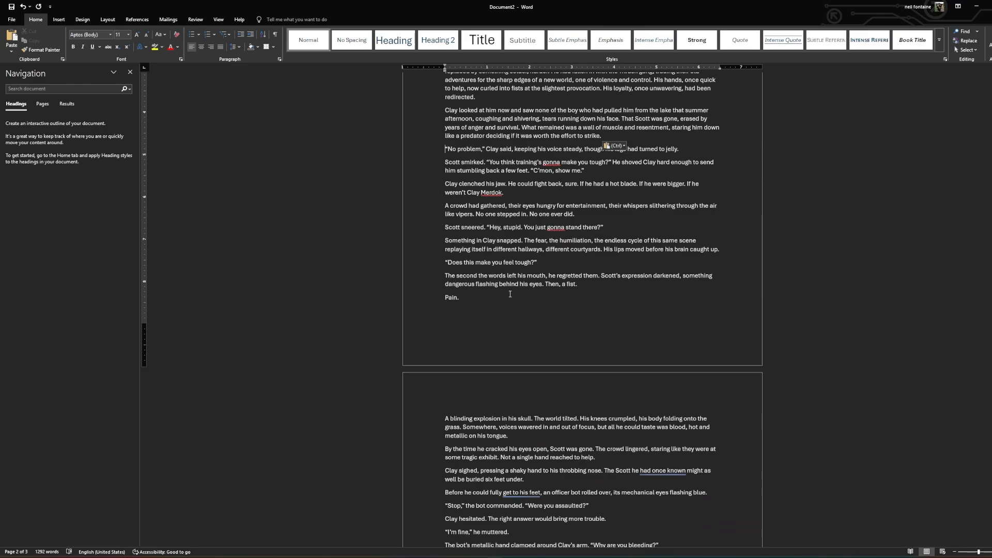
scroll(510, 294, "down", 7)
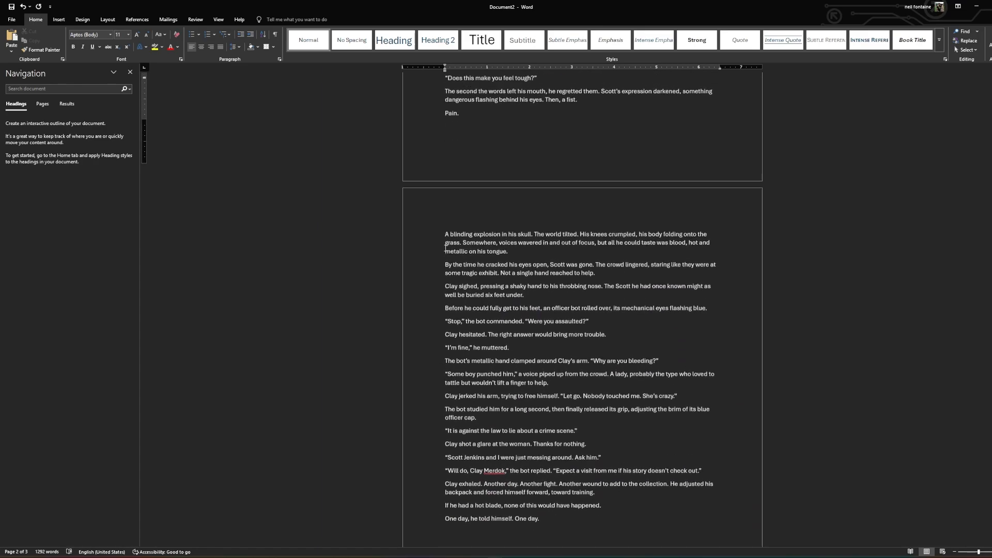
scroll(442, 253, "down", 3)
scroll(434, 262, "up", 3)
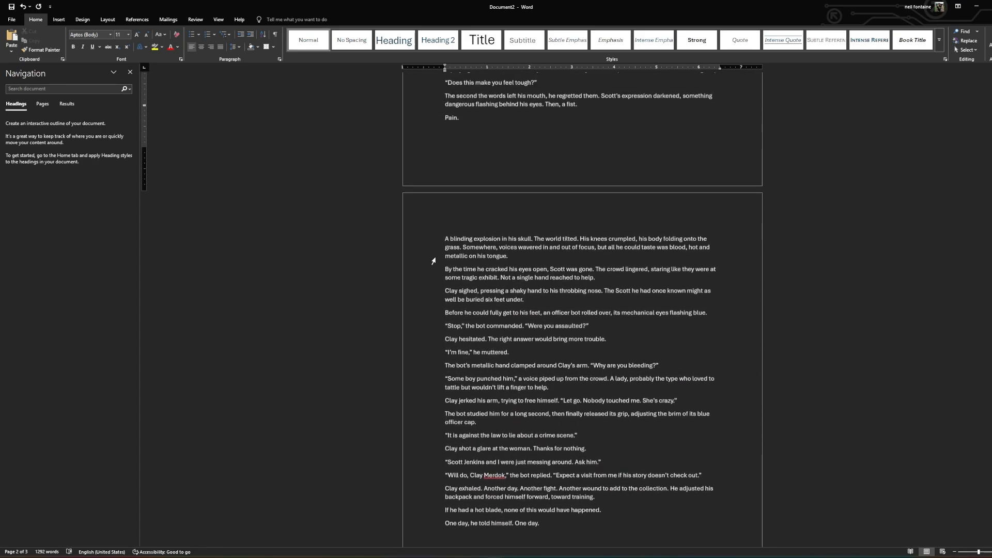
scroll(433, 261, "down", 1)
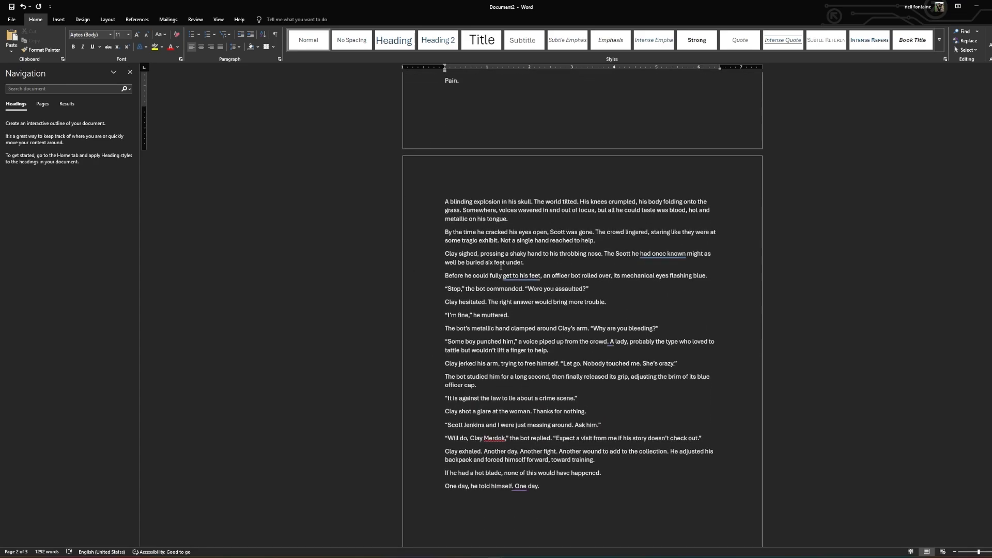
scroll(503, 313, "up", 3)
scroll(486, 302, "down", 4)
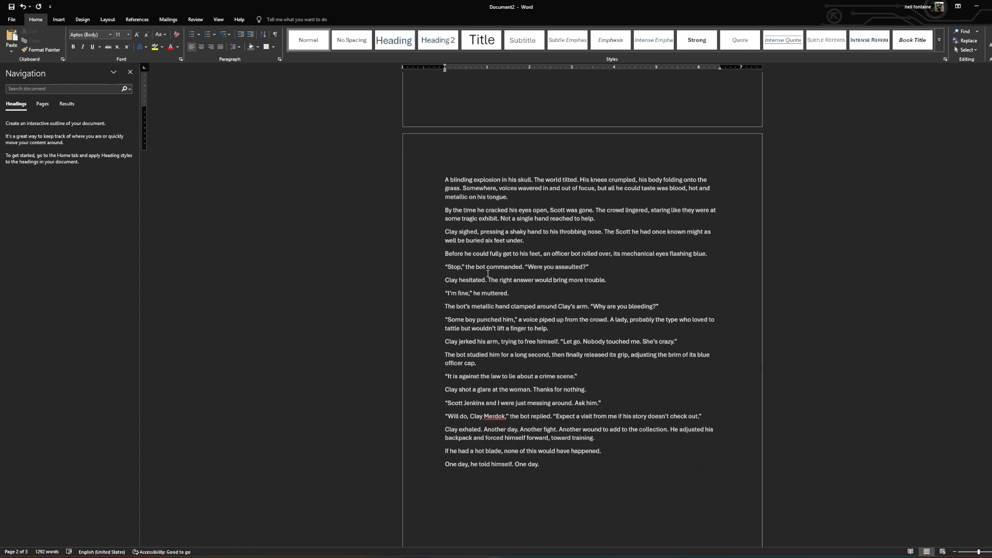
scroll(471, 291, "up", 2)
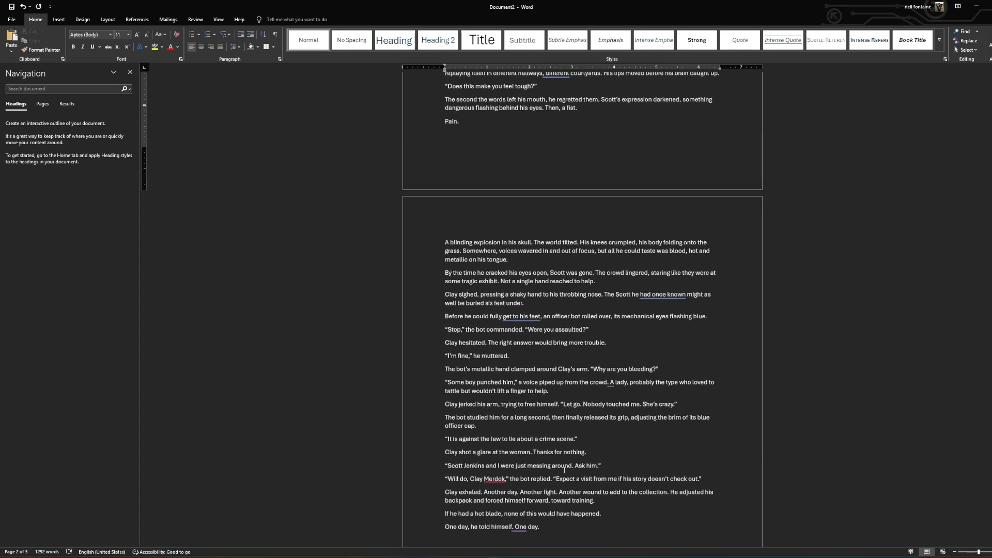
Switch to the Chapter 1-rewrite document and copy the highlighted original scene that starts "On the high school campus"
mouse_move(495, 556)
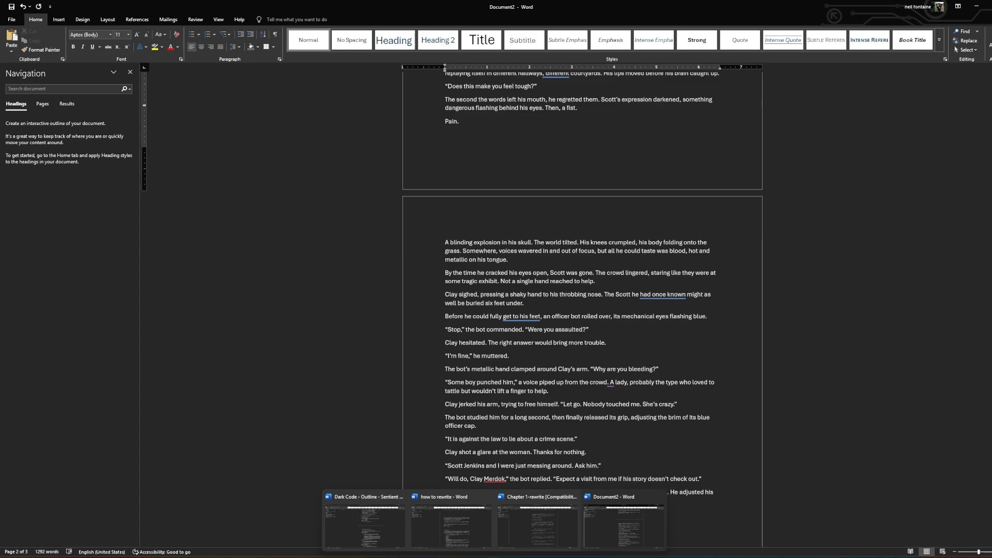
left_click(540, 522)
right_click(548, 254)
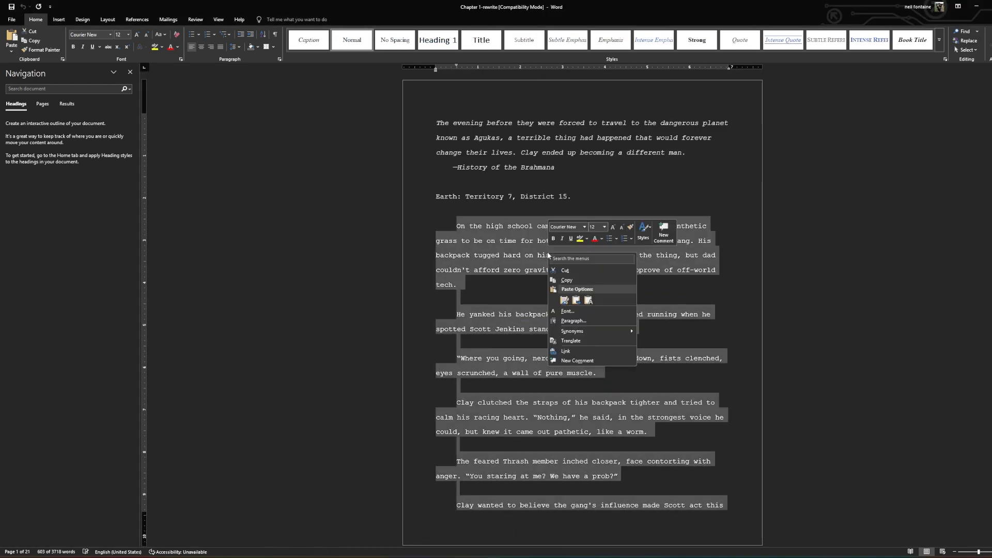
left_click(566, 279)
mouse_move(654, 557)
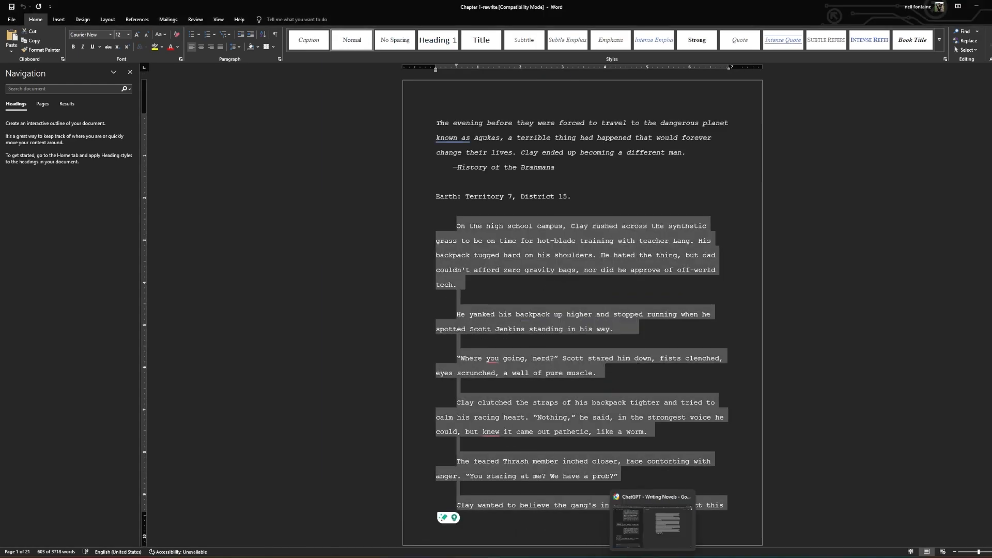
Switch to Chrome and open claude.ai in the tab that holds the "servitors definition" search
left_click(653, 523)
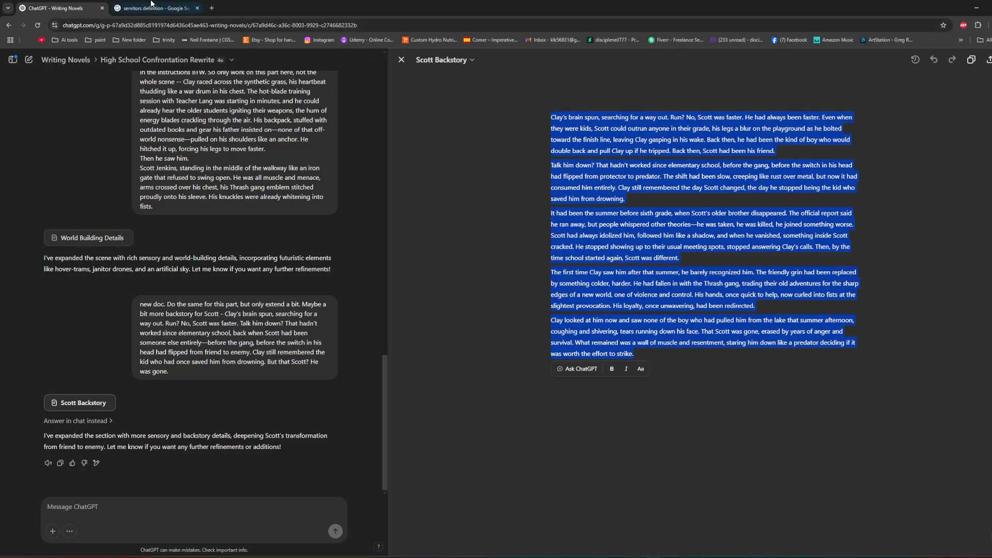
left_click(155, 8)
left_click(187, 25)
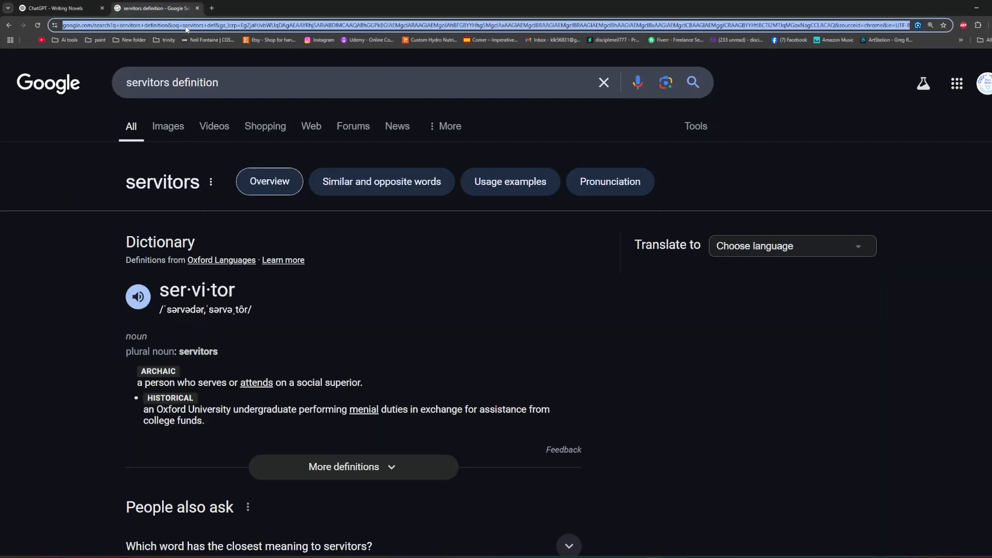
type("clad")
key("Return")
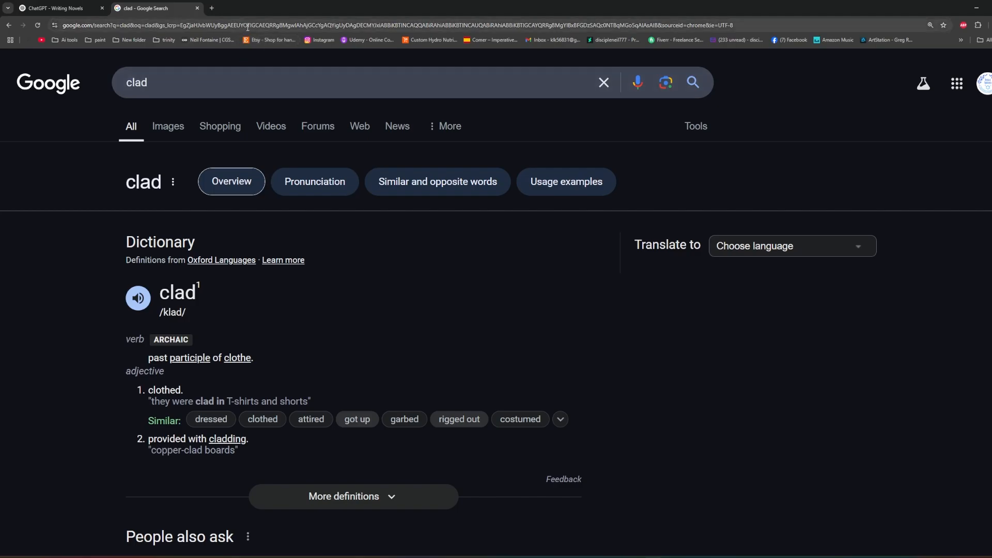
left_click(248, 27)
type("cla")
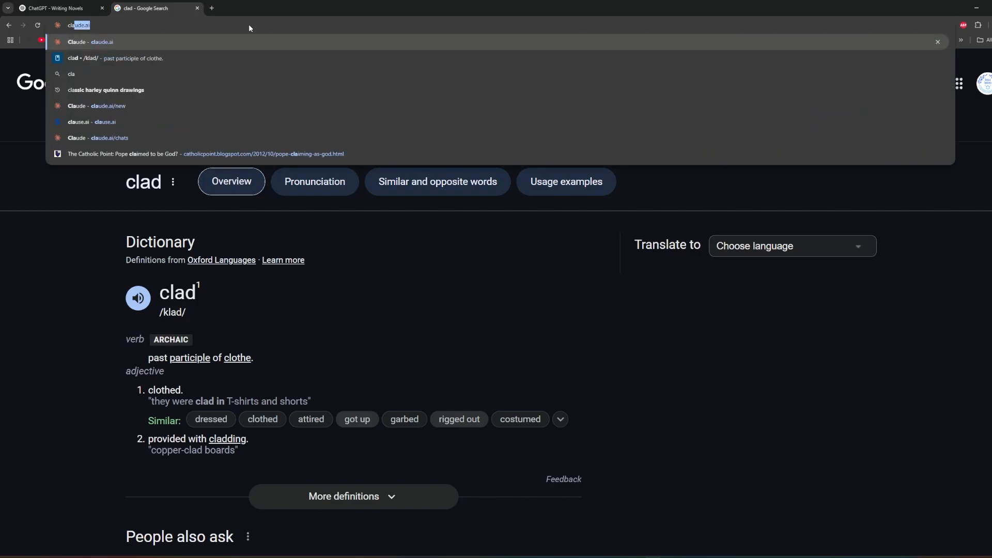
key("Return")
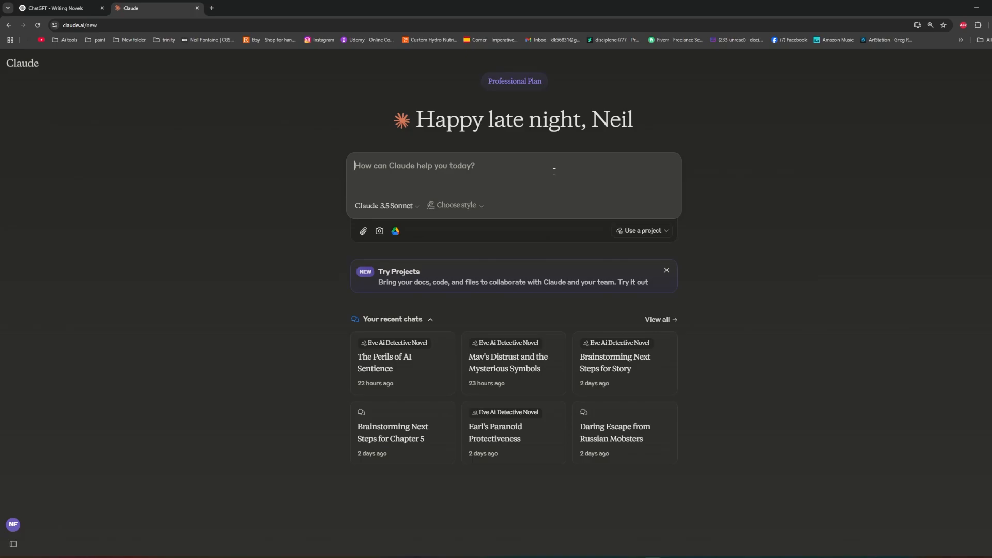
Set the response style of the new Claude chat to "Koontz meets Cabot"
left_click(477, 208)
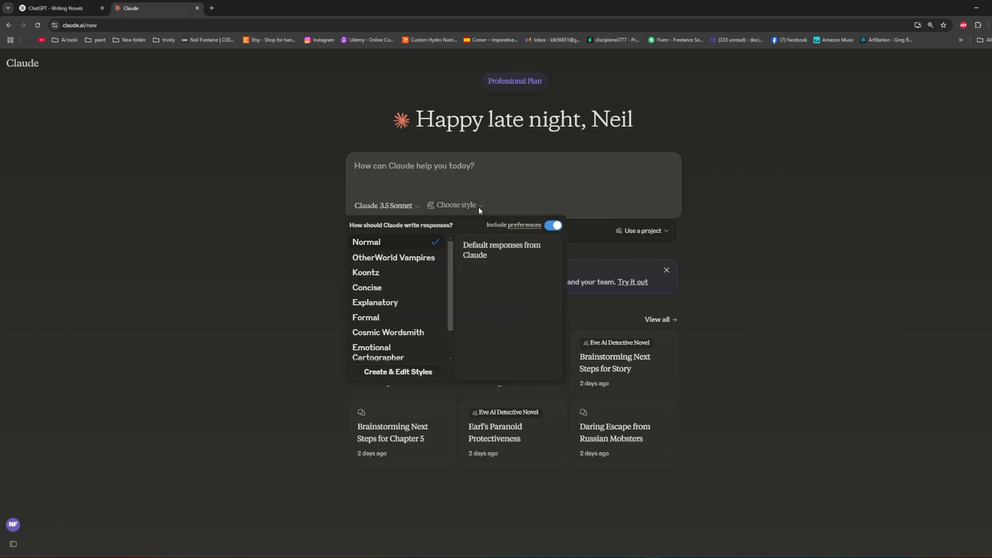
scroll(437, 288, "down", 2)
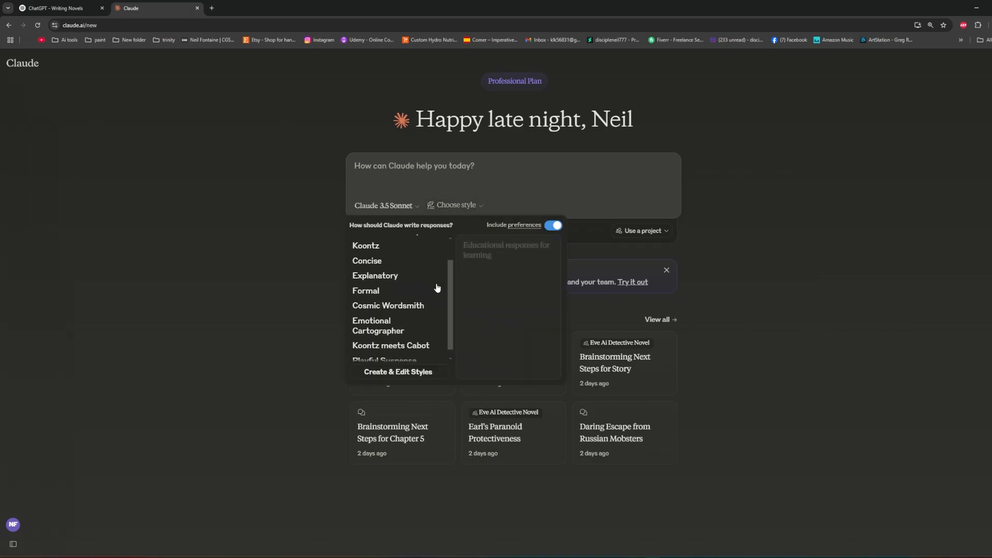
left_click(410, 341)
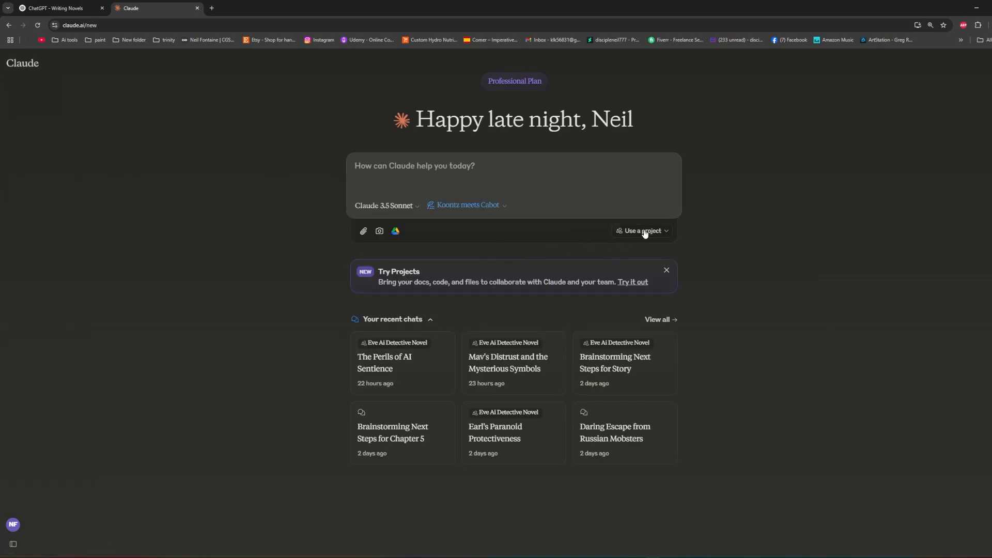
Start a new personal project from the chat's project selector and name it "Clay"
left_click(664, 232)
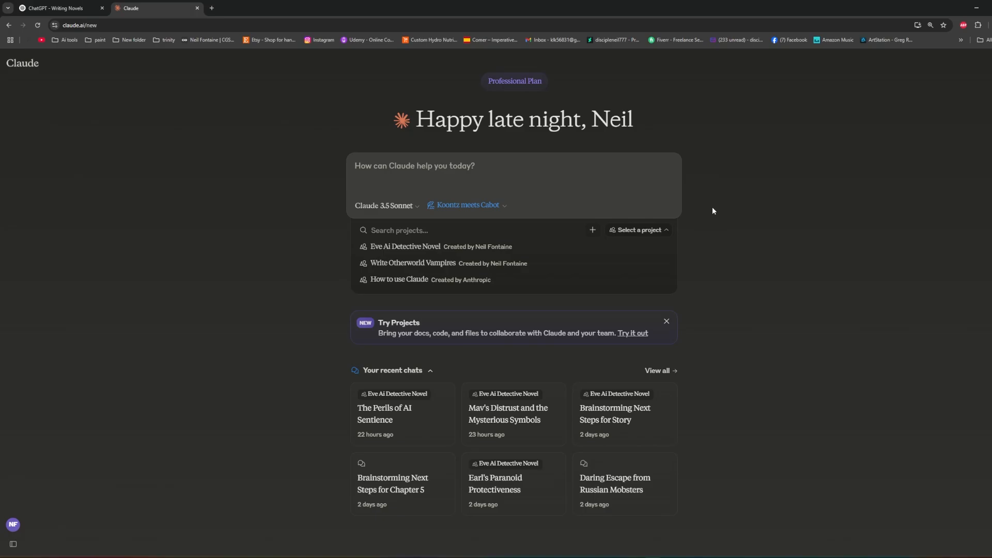
left_click(593, 230)
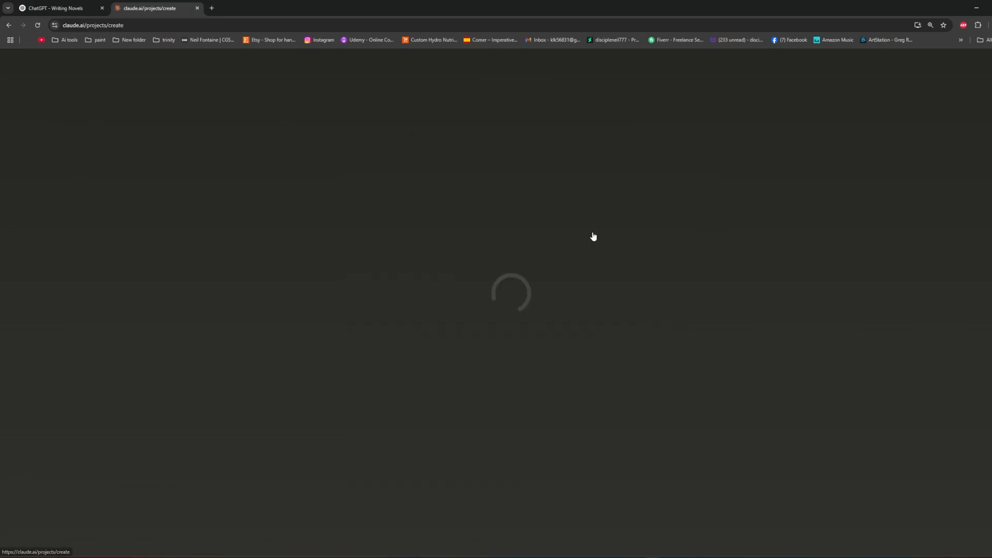
left_click(497, 148)
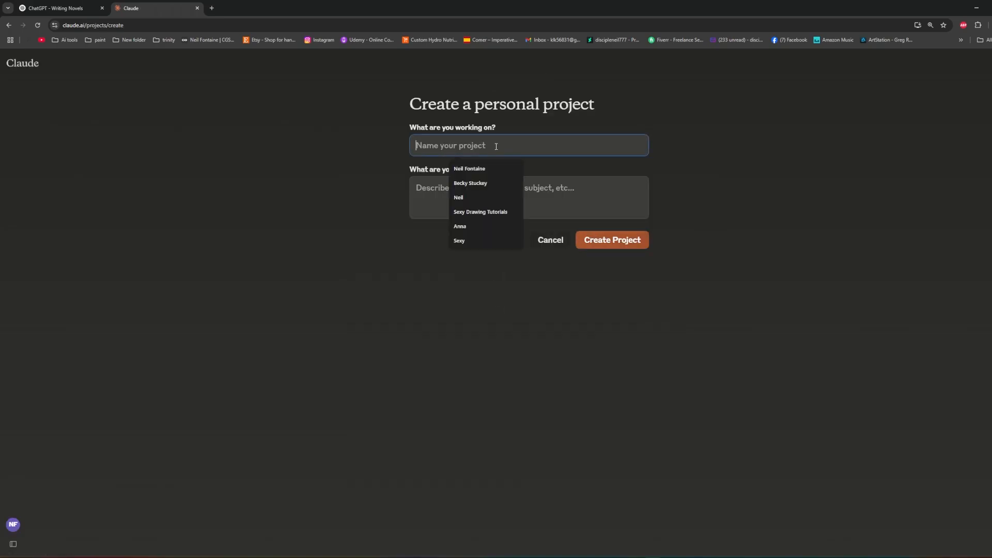
type("Clay")
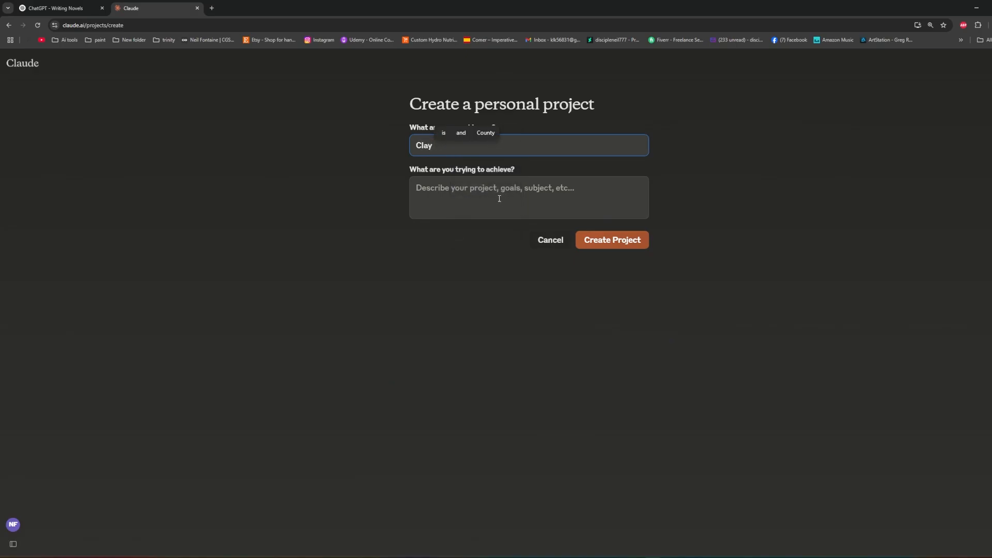
Copy the selected writing guidelines from the "how to rewrite" Word document and paste them into the Claude project's description
left_click(449, 187)
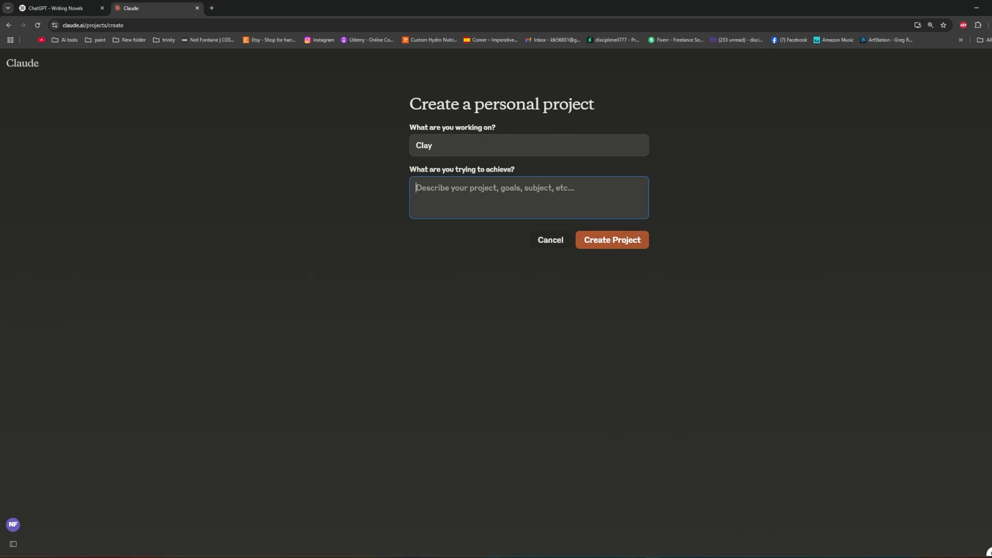
left_click(459, 534)
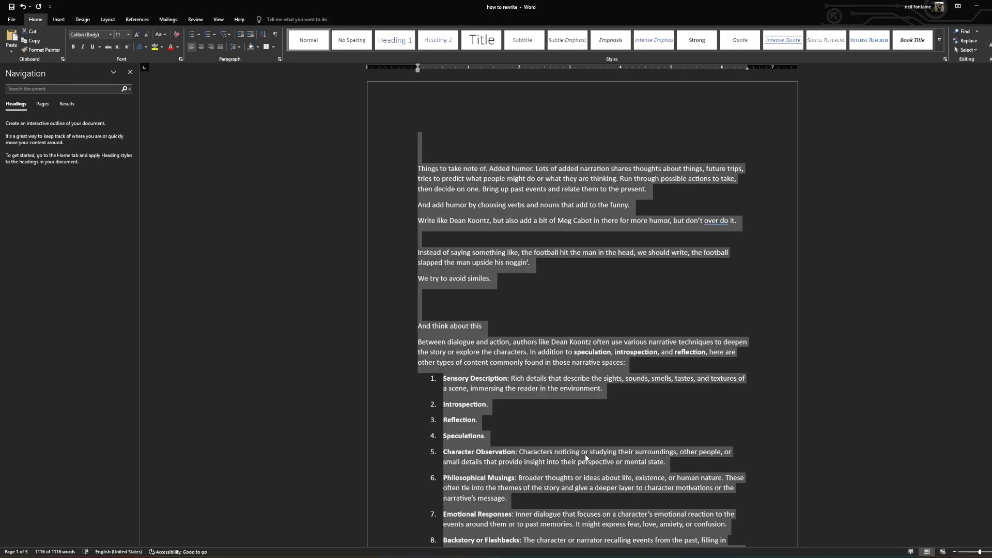
right_click(554, 360)
left_click(571, 385)
mouse_move(638, 546)
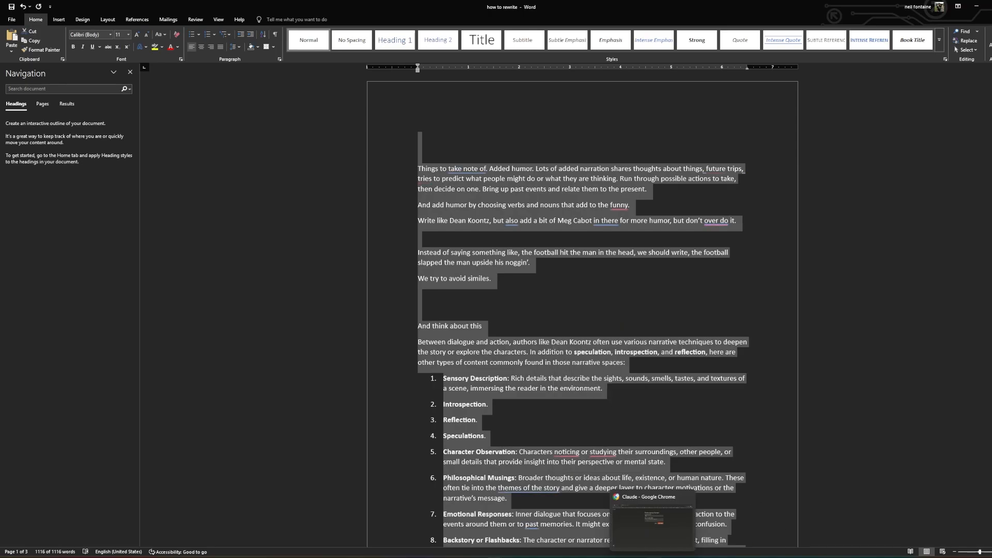
left_click(651, 517)
key("ctrl+v")
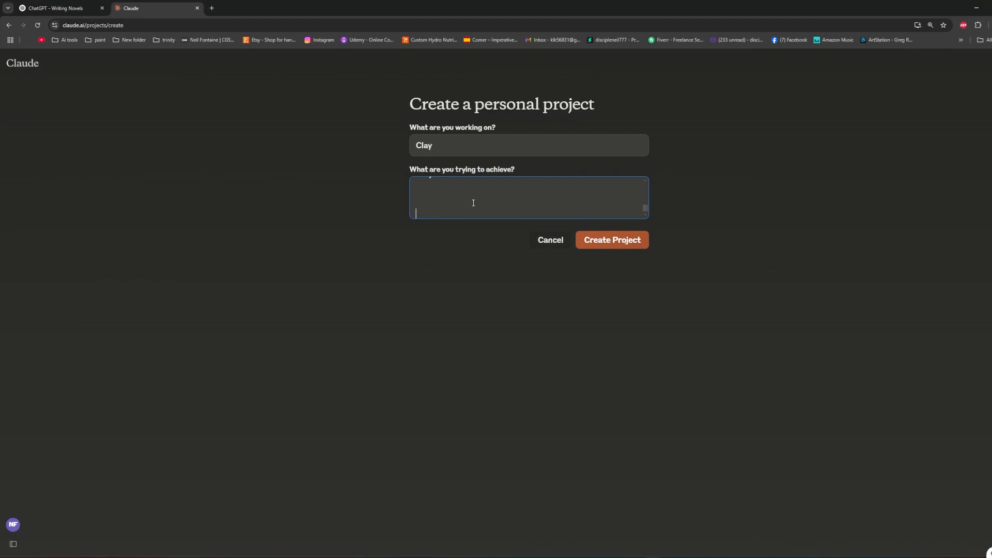
Add "Write like Dean Koontz does with rich narration." at the start of the description and create the project
scroll(474, 203, "up", 20)
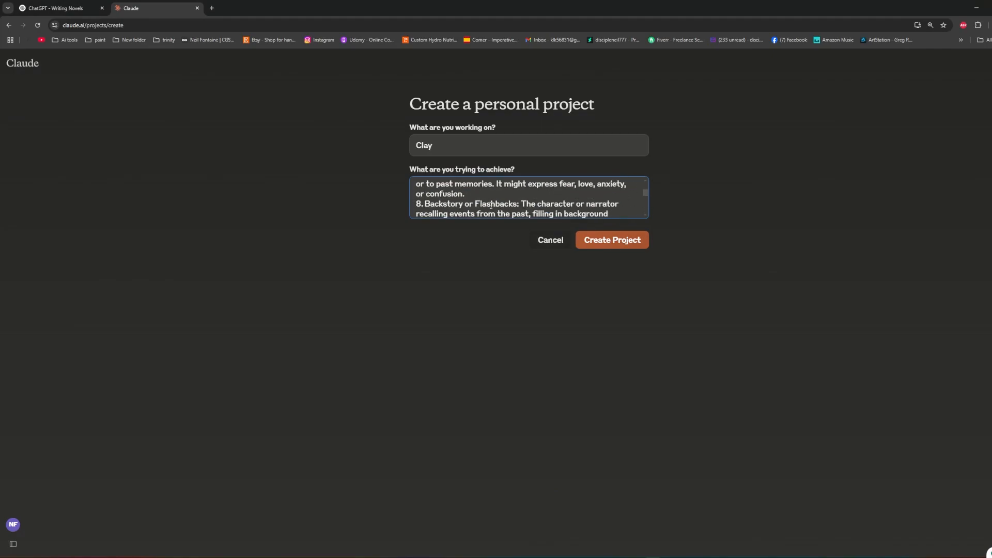
left_click(447, 188)
type("Write like Dean Koont")
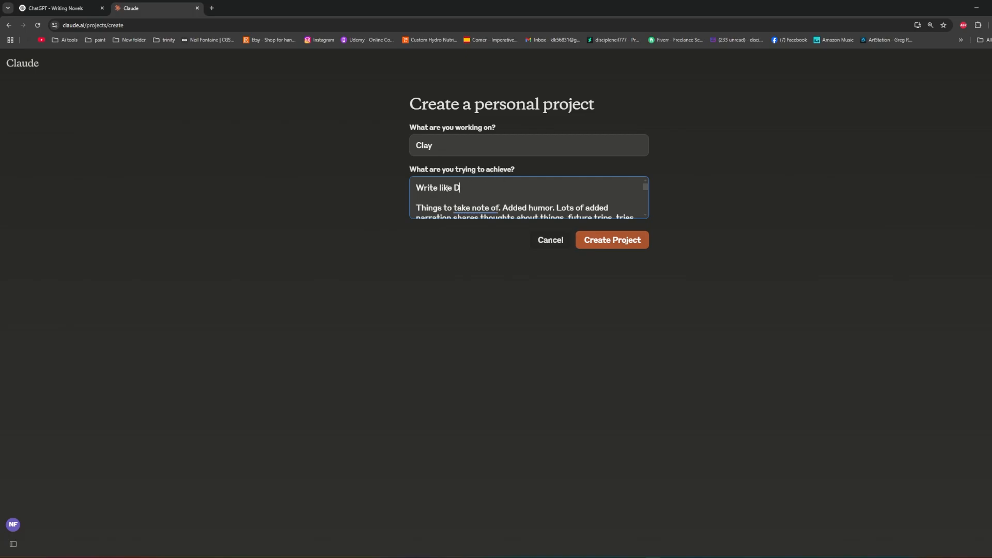
type("z does wi")
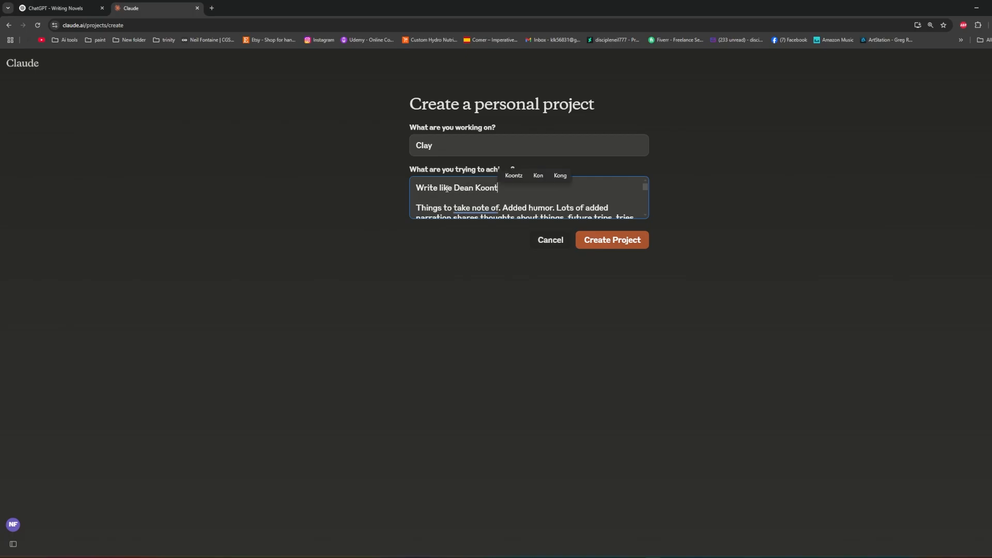
type("th ri")
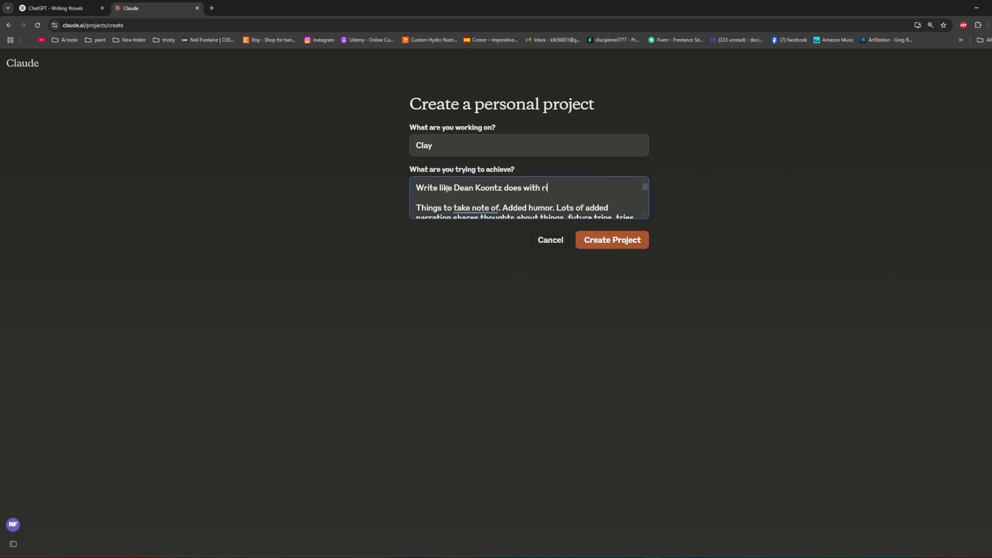
type("ch narration.")
left_click(628, 240)
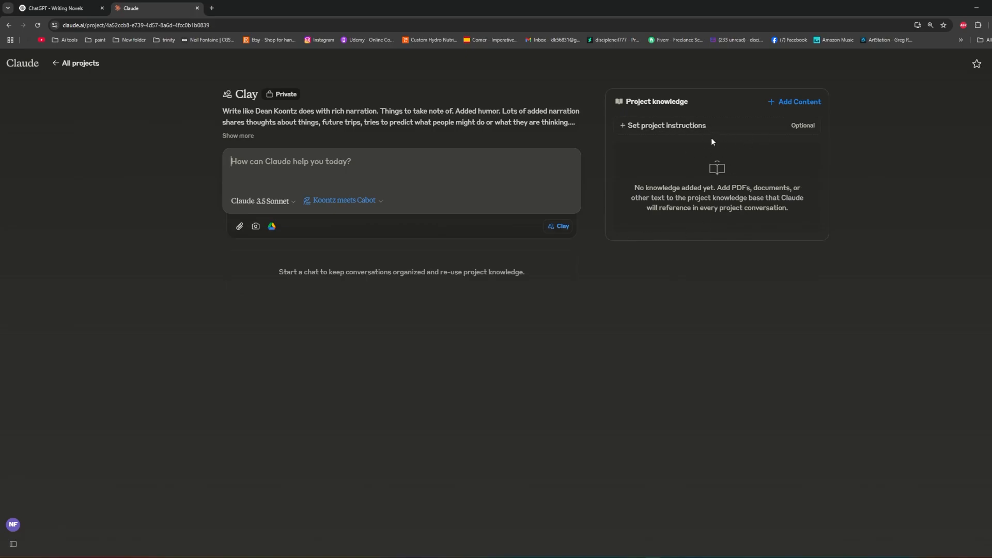
Paste the copied writing guidelines as the Clay project's instructions and save them
left_click(677, 128)
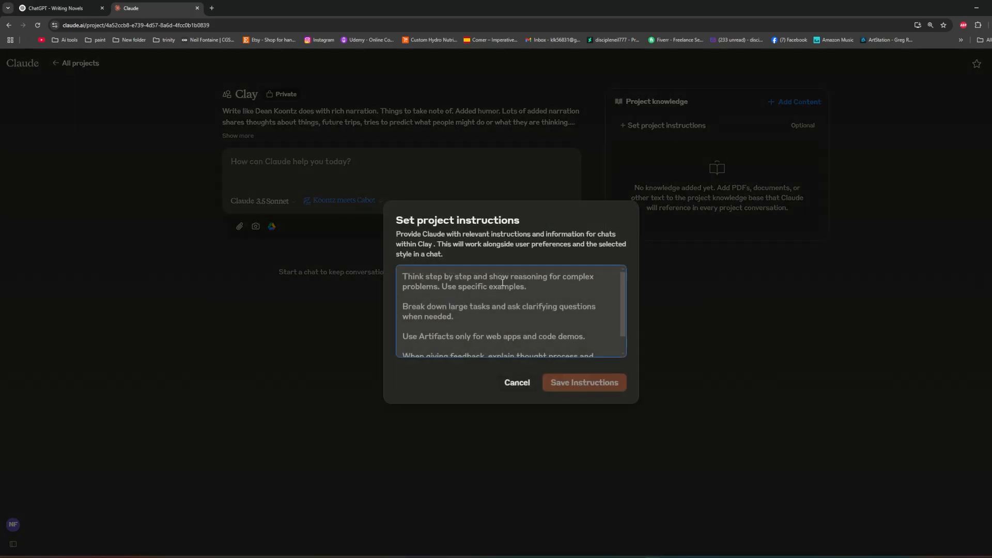
key("ctrl+v")
left_click(572, 399)
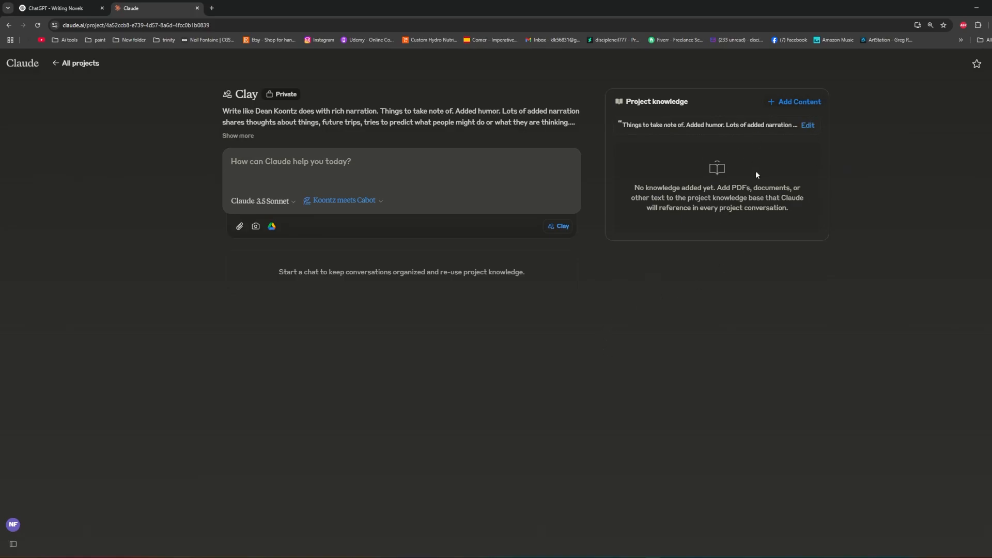
Upload "Dean Koontz Sample to mimic" from the Novels > Notes for Novels folder on drive D: to the project knowledge
left_click(795, 99)
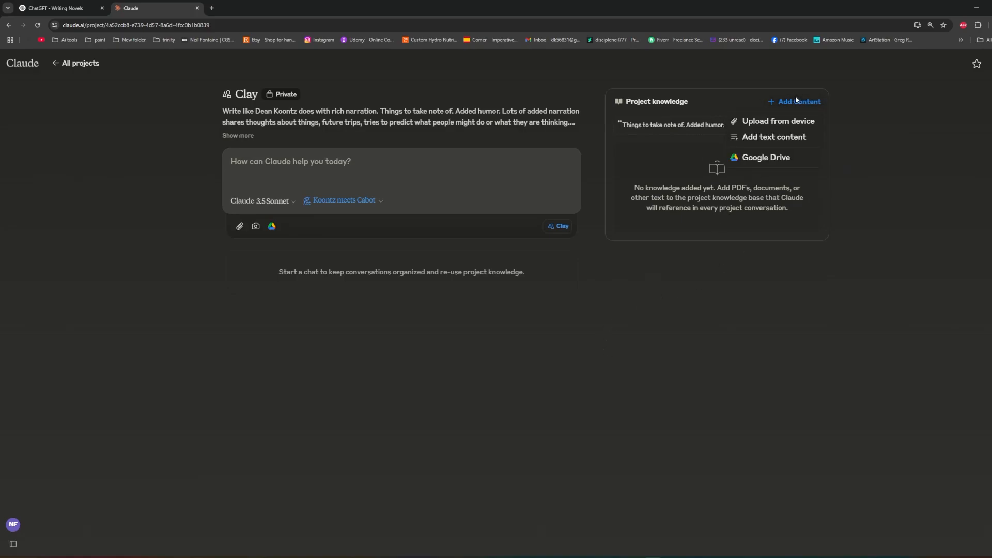
left_click(785, 126)
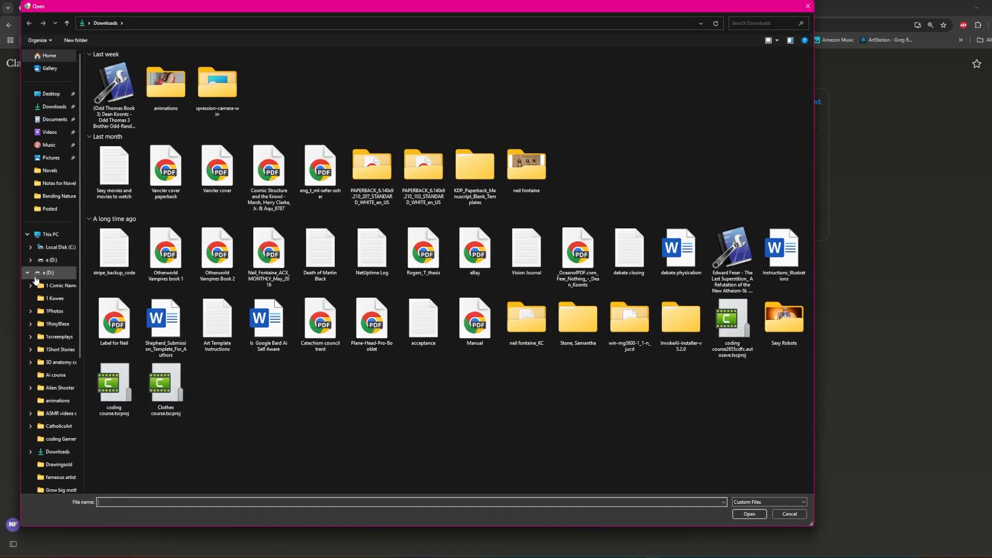
left_click(52, 274)
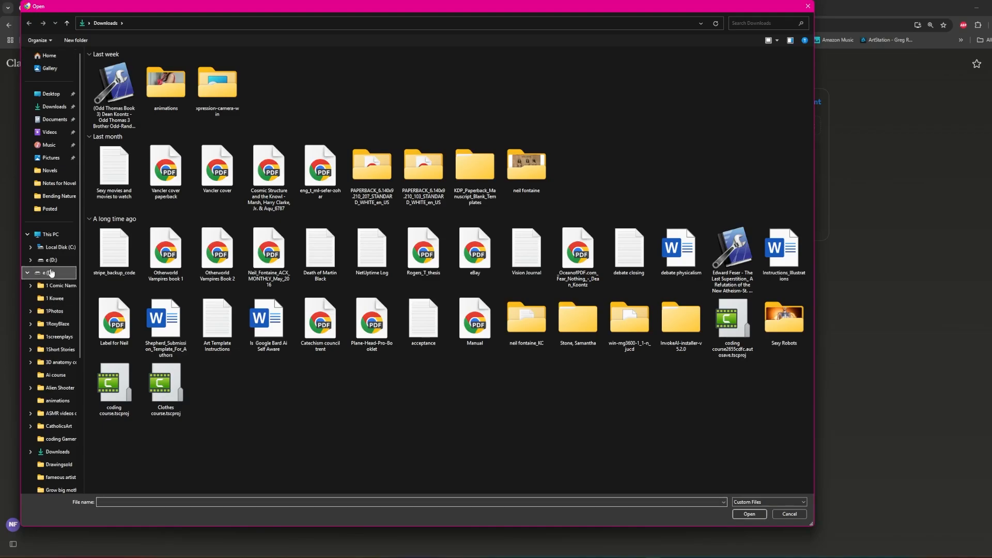
double_click(108, 299)
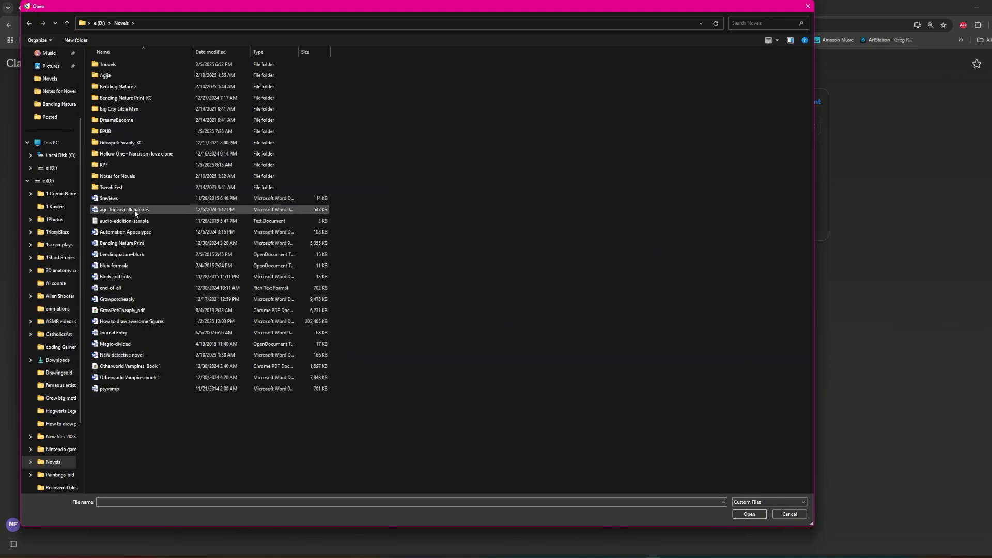
double_click(128, 178)
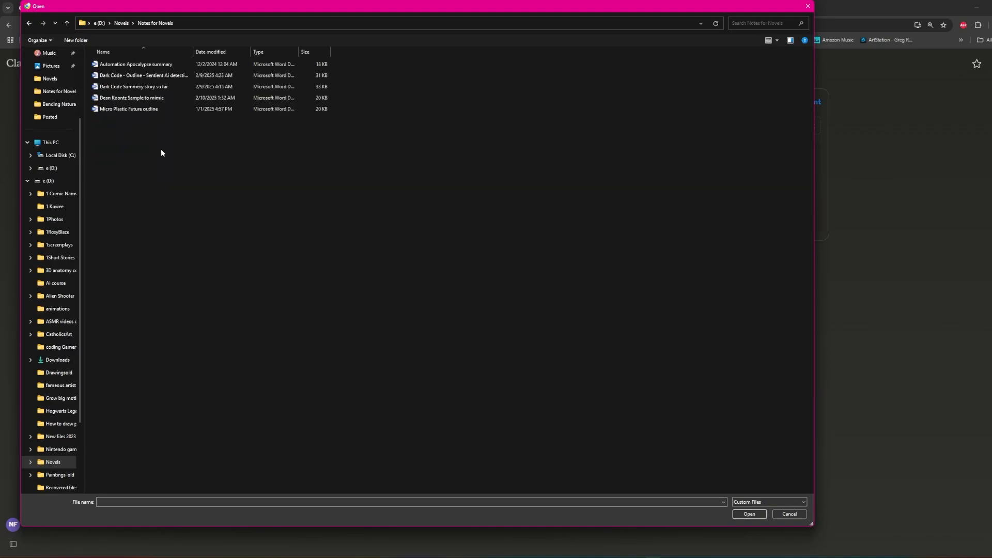
left_click(30, 24)
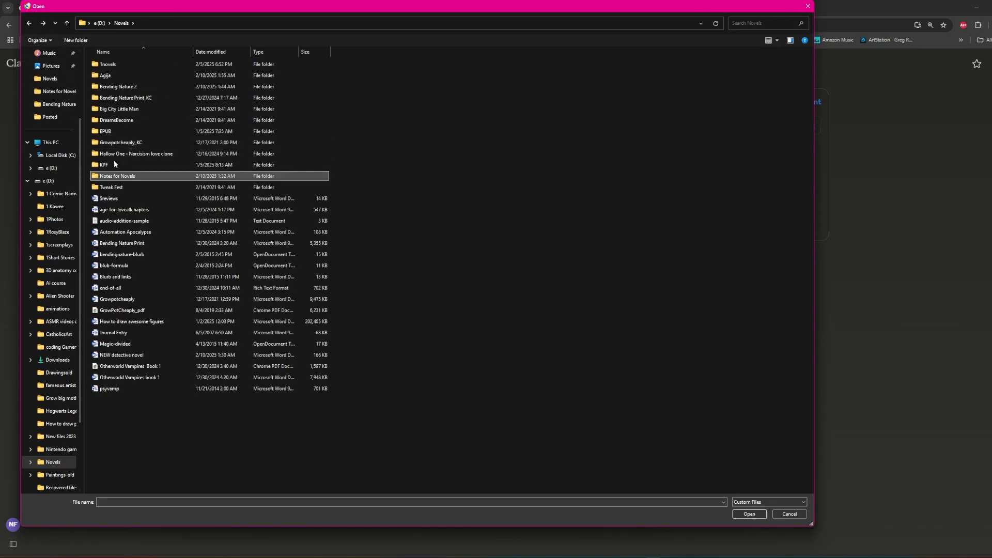
double_click(115, 177)
left_click(131, 99)
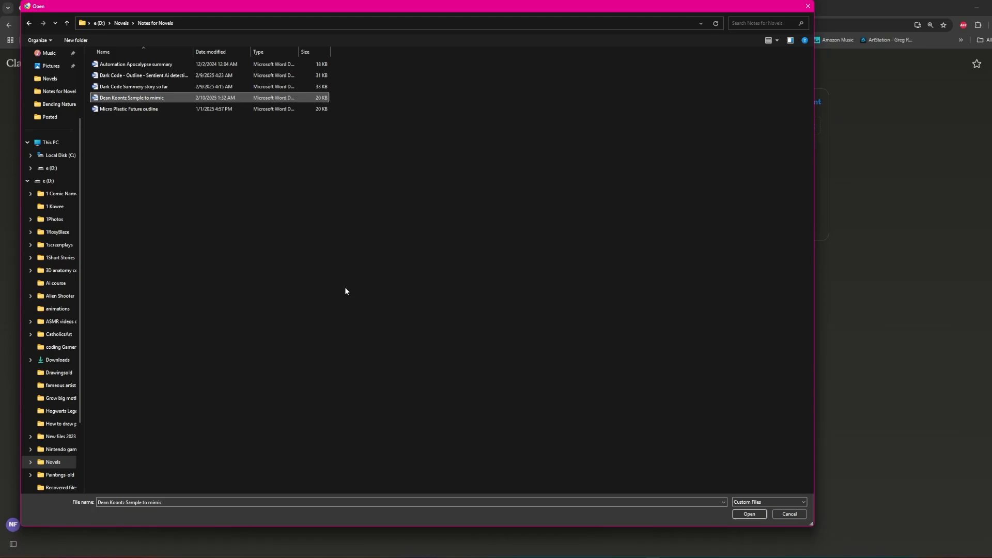
left_click(749, 515)
right_click(678, 370)
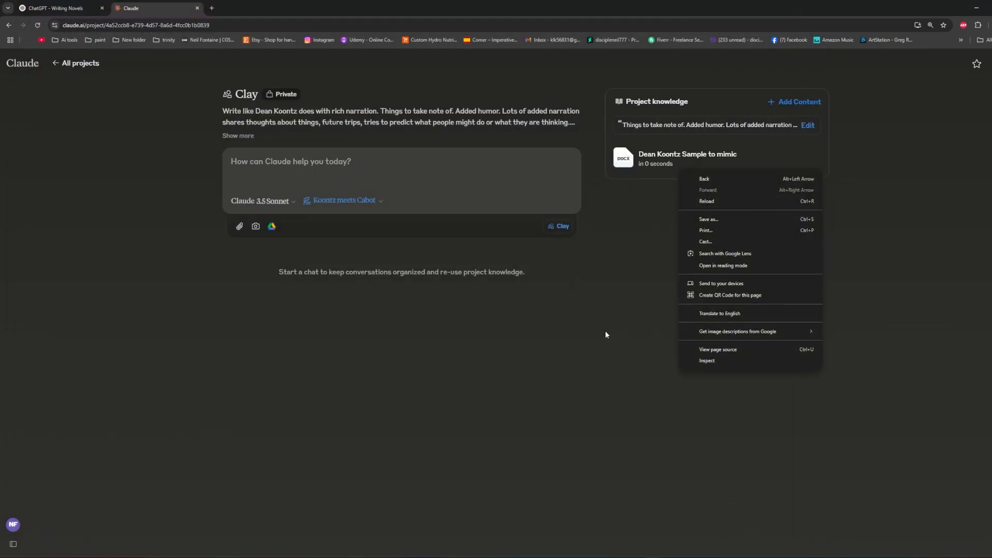
Start a prompt in the Clay project asking Claude to "Please read the Dean Koontz sample and try to mimic it"
left_click(348, 163)
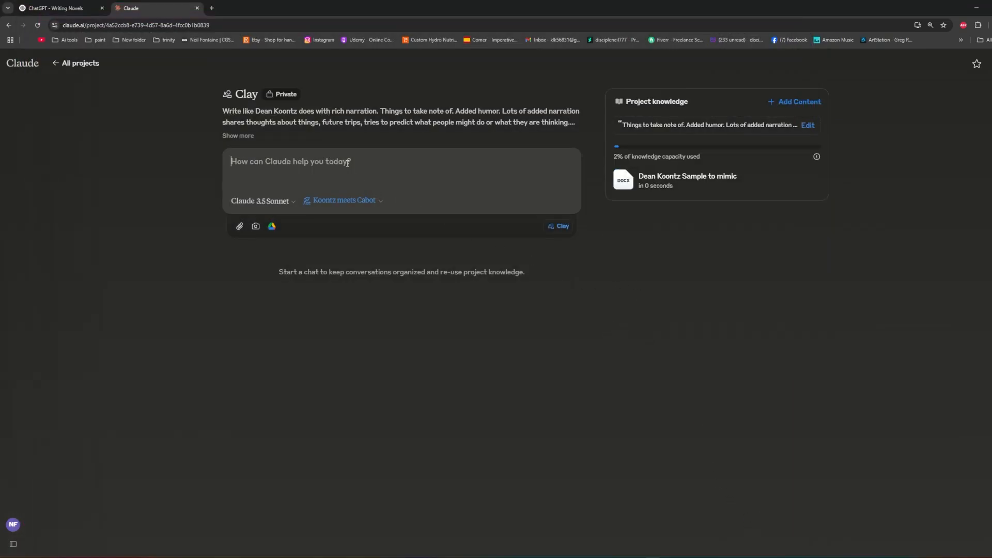
type("Please read")
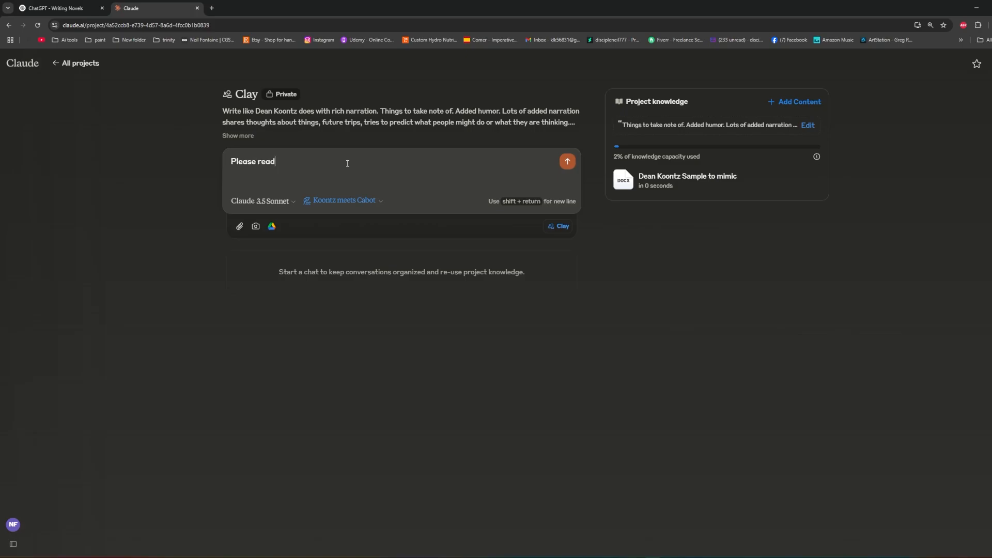
type(" the Dean Ko")
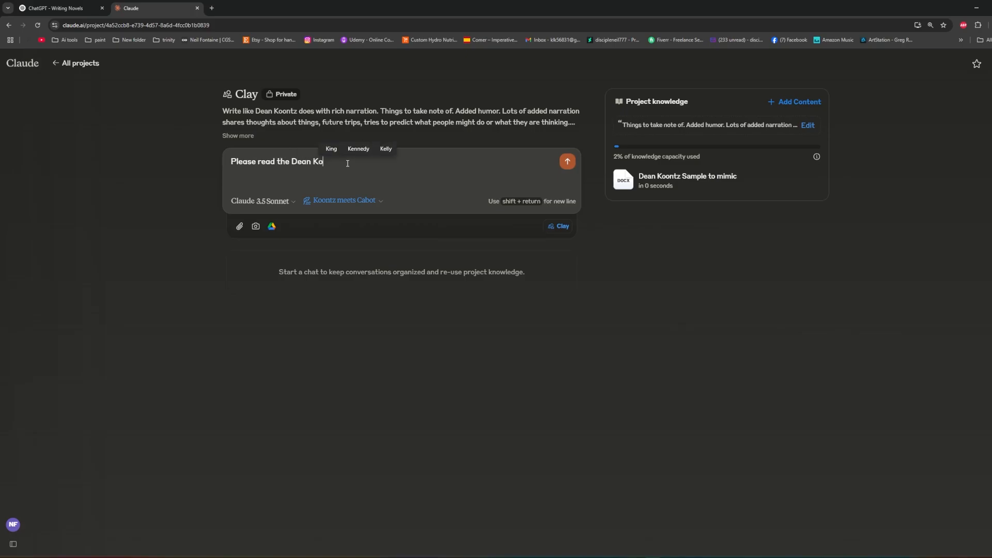
type("ontz sample and ")
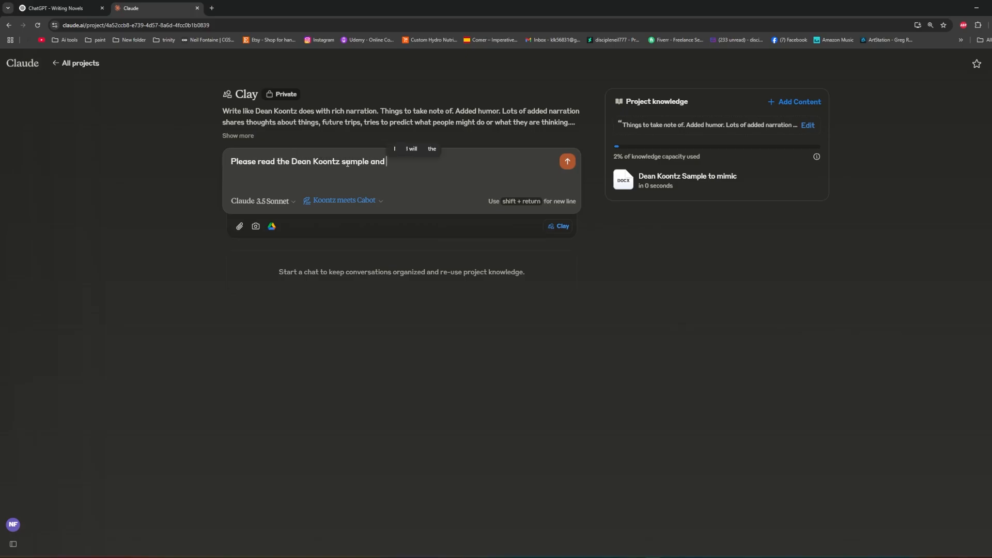
type("try to mic")
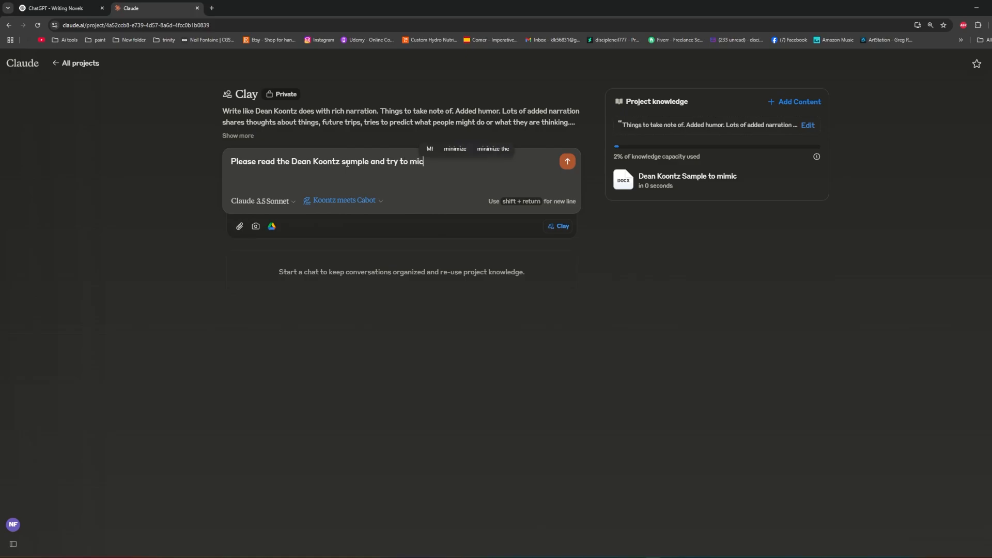
key("BackSpace")
type("mic i")
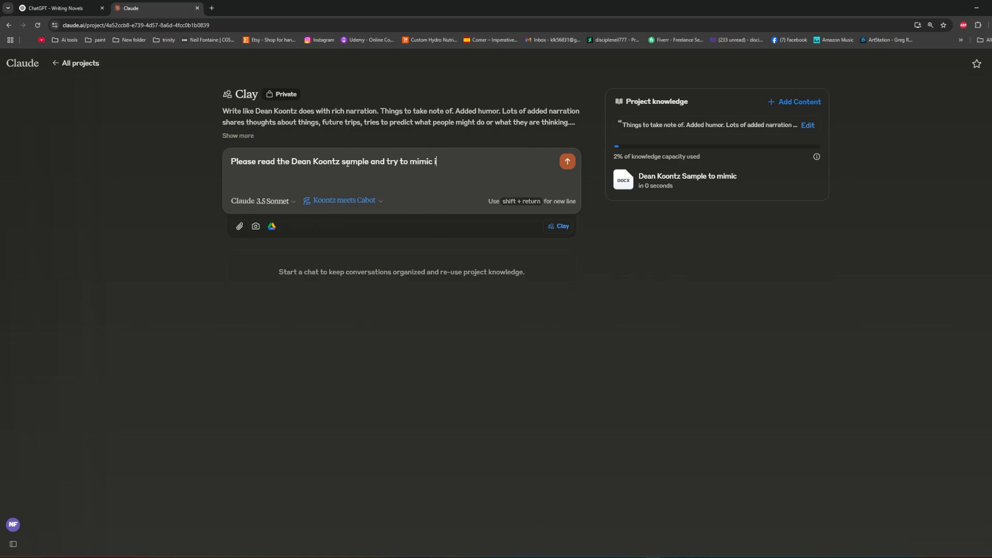
Add to the prompt a request for extra sci-fi details in the scene: "Buildings, hover cars, hover train or whatever. Robots cleaning etc."
type("t. Be sure to add extra details to this c")
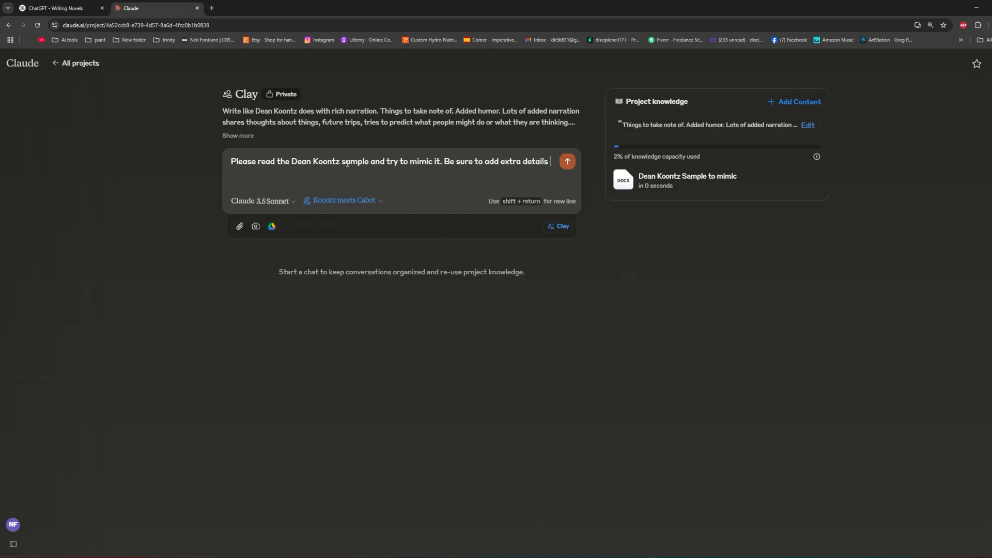
key("BackSpace")
type("scene, like ")
type("sci-fi")
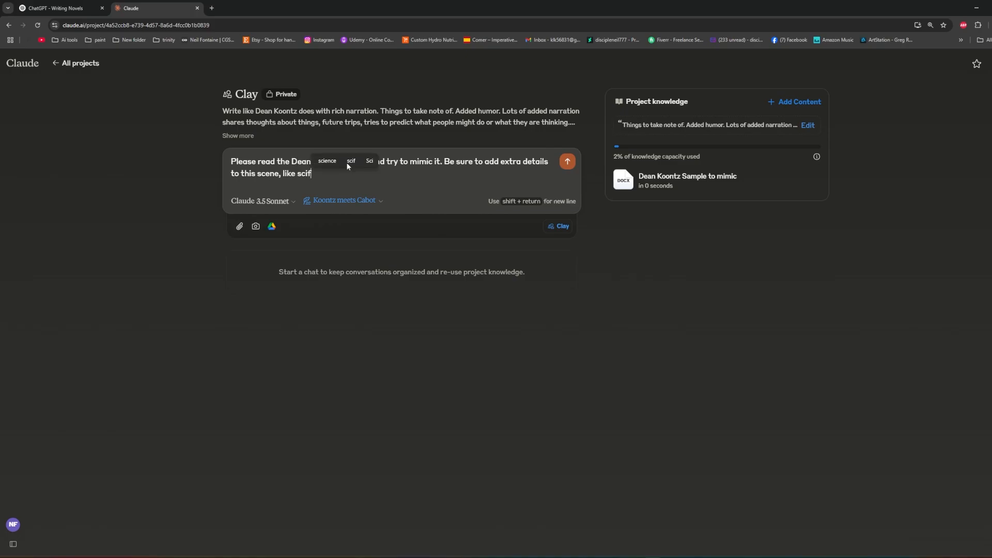
type(" stuff")
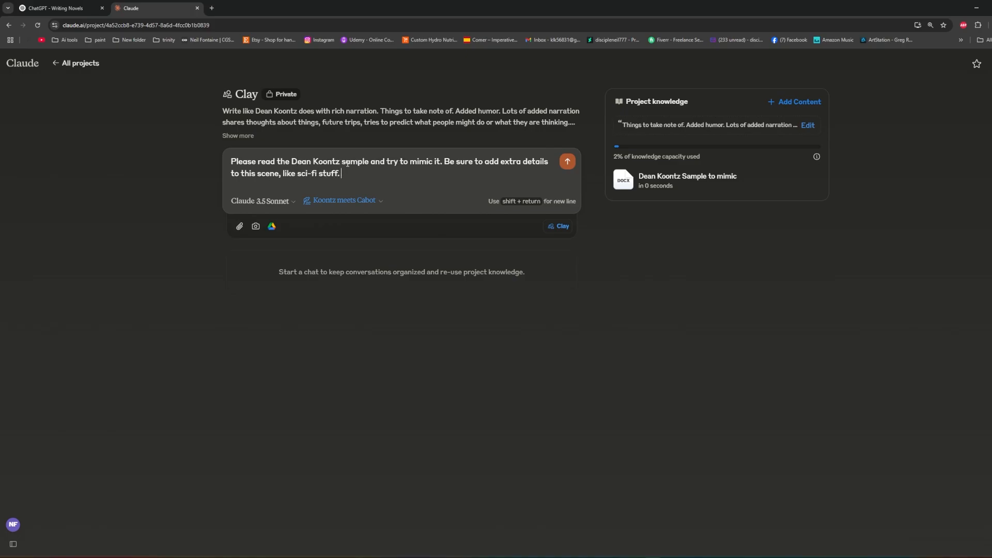
type(". Buildings, hover cars, hov")
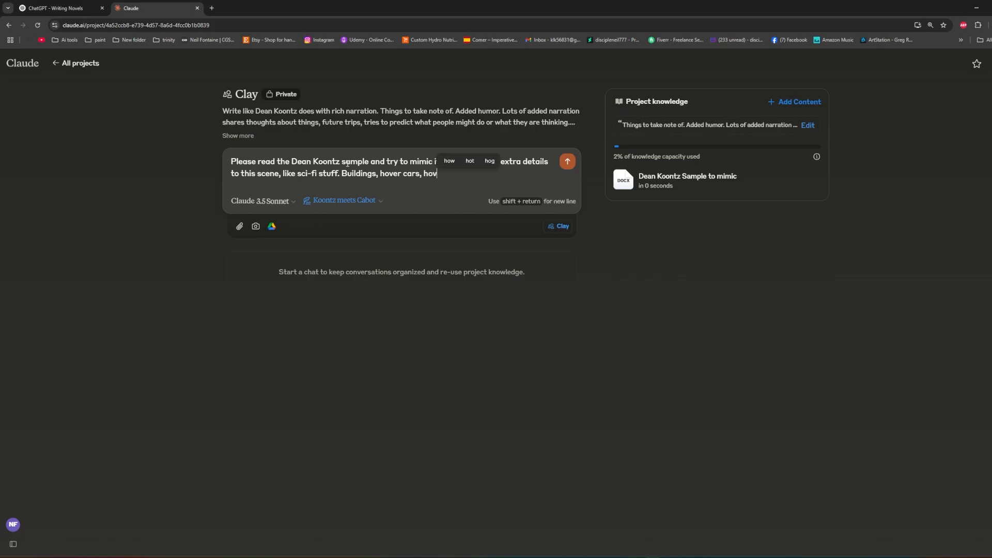
type("er train or w")
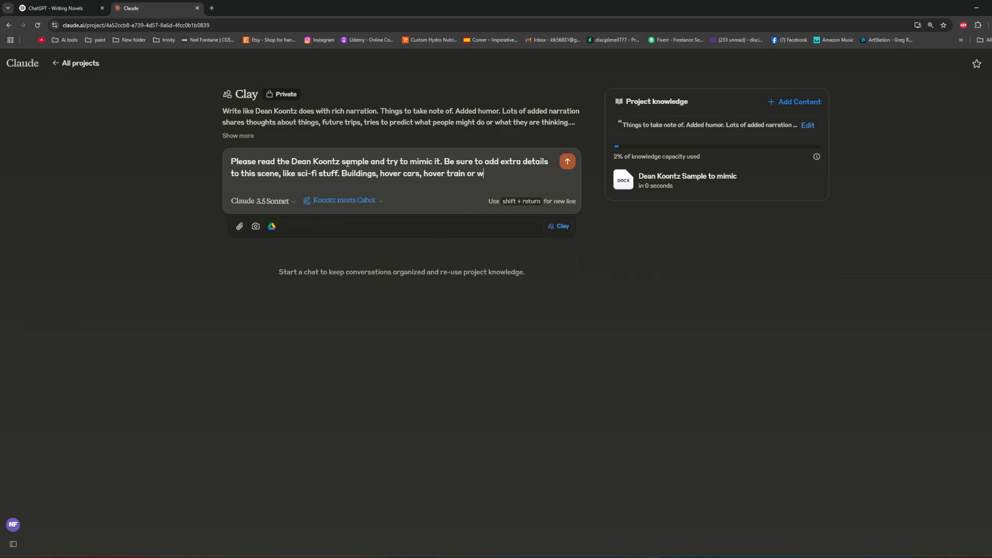
type("hatever. R")
type("s cleaning etc. ")
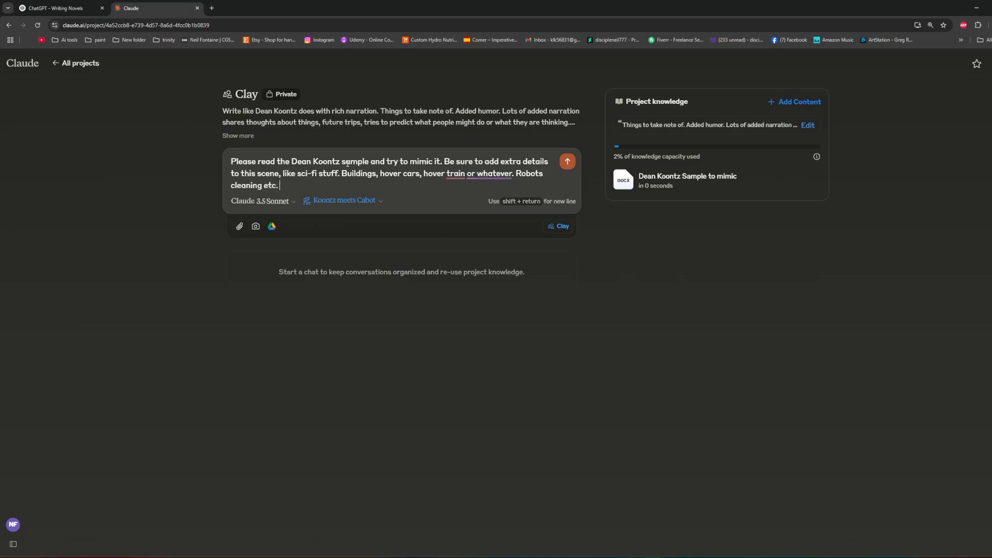
Continue the prompt with "Tape into clays emotions that he feels and his sensory details."
type("Tape into clays")
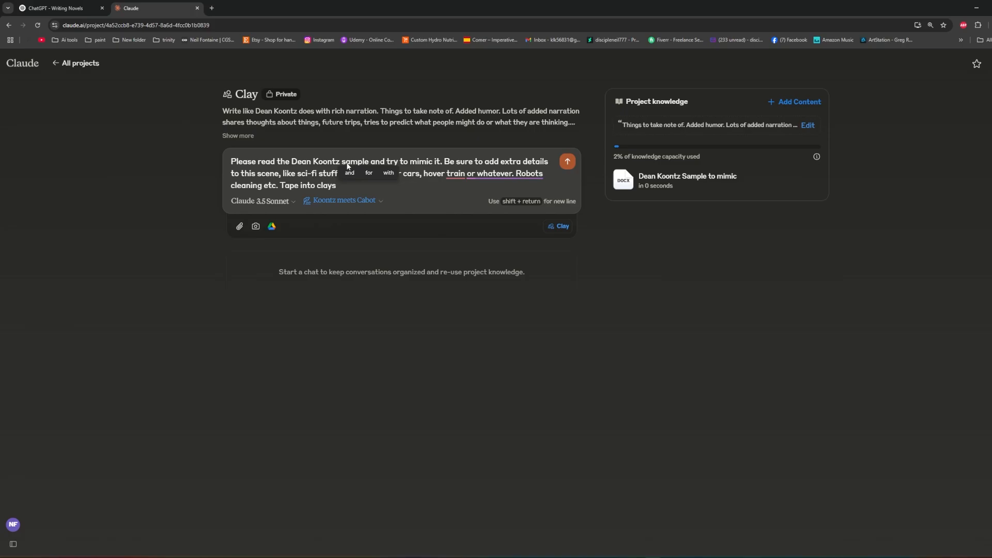
type(" emotions")
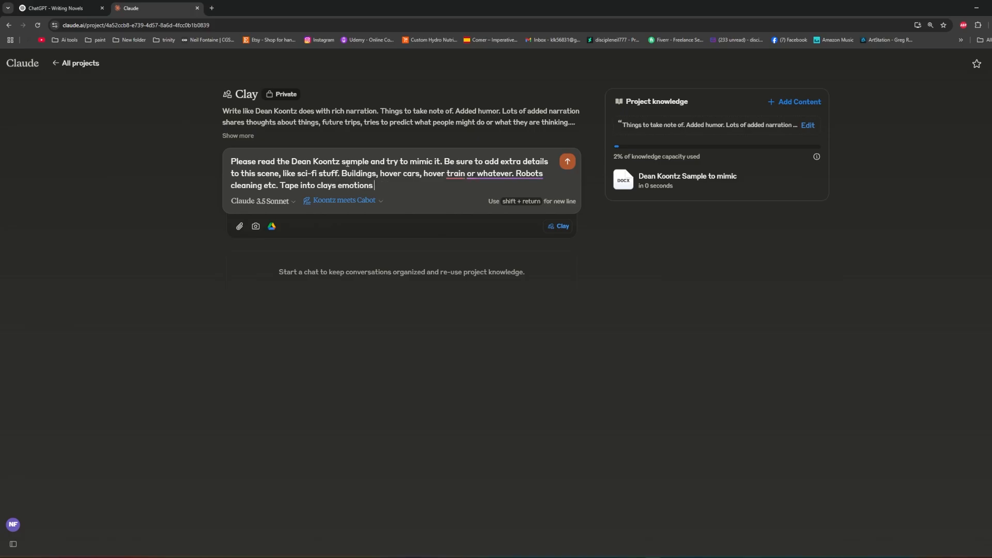
type(" that he feels and his senso")
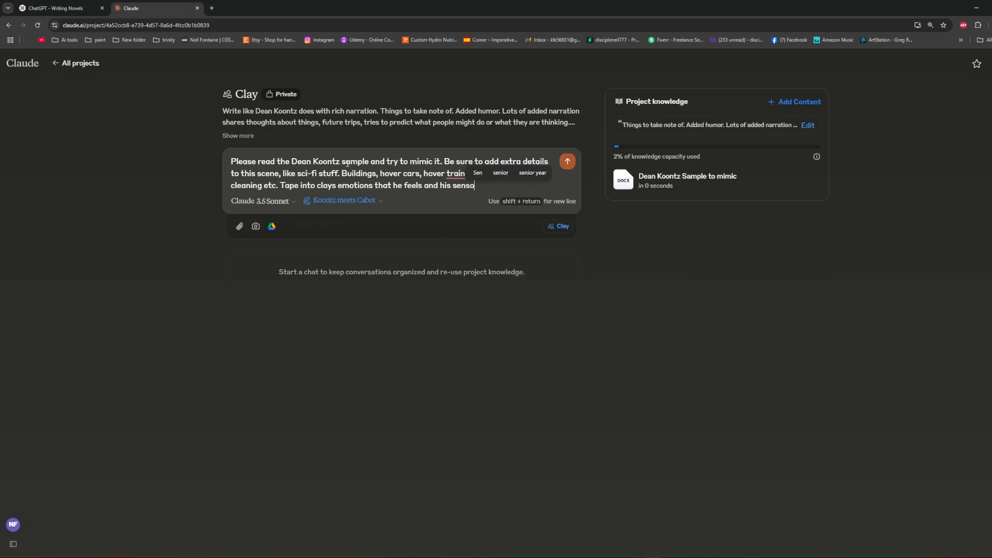
type("ry details")
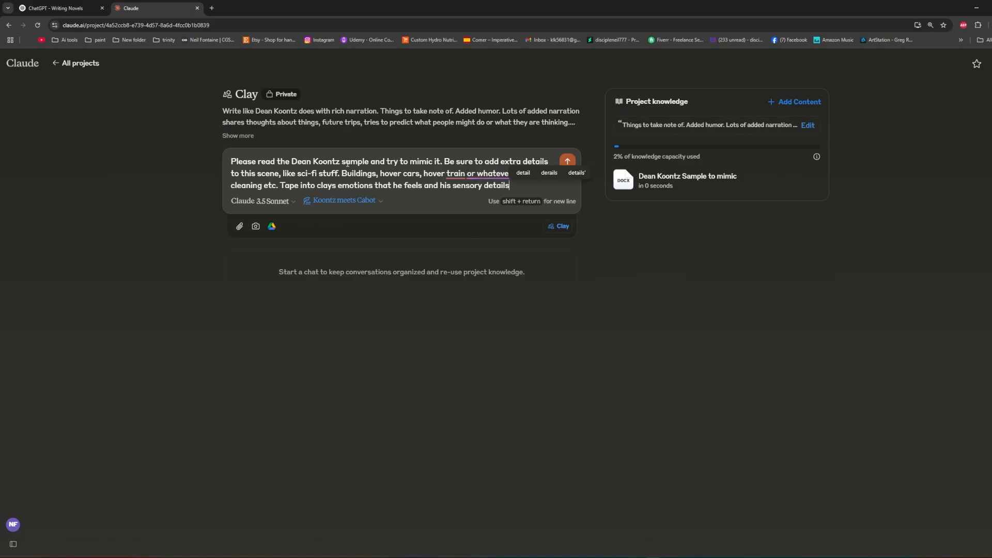
Finish the prompt with "-- write this in a new document. Thanks --", paste the copied writing guidelines as an attachment, and send it
type(". --")
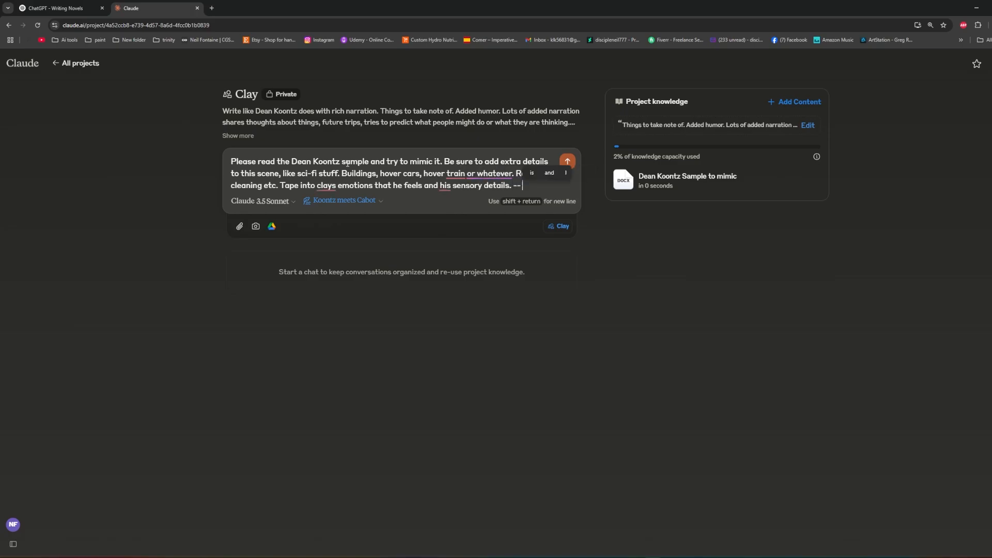
type(" write this in a ")
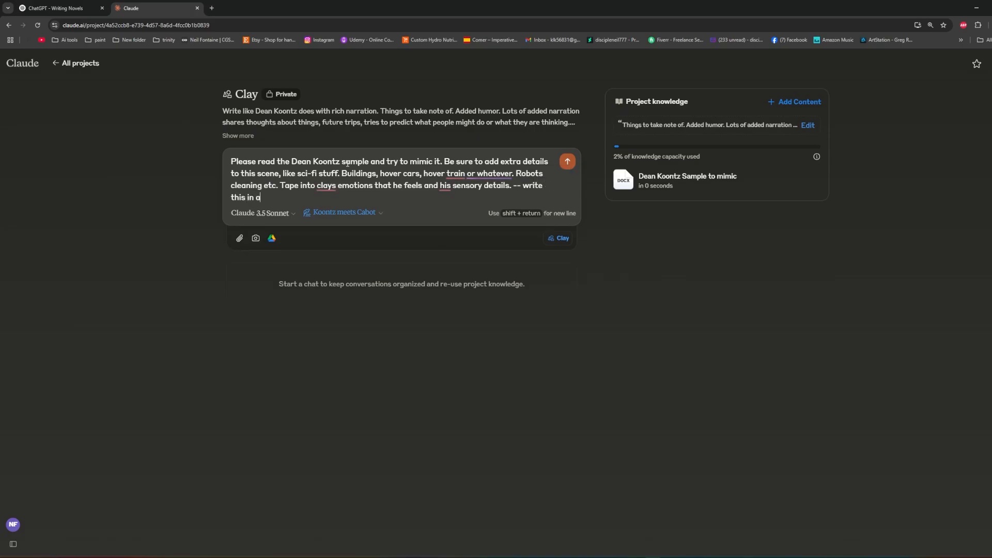
type("new document. --")
key("BackSpace")
key("BackSpace")
type("Thanks --")
key("ctrl+v")
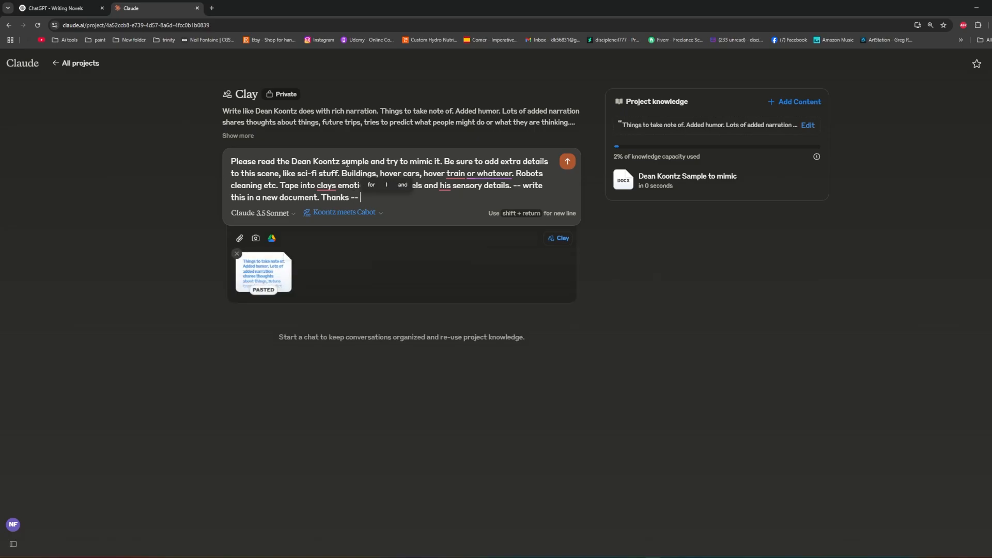
key("Return")
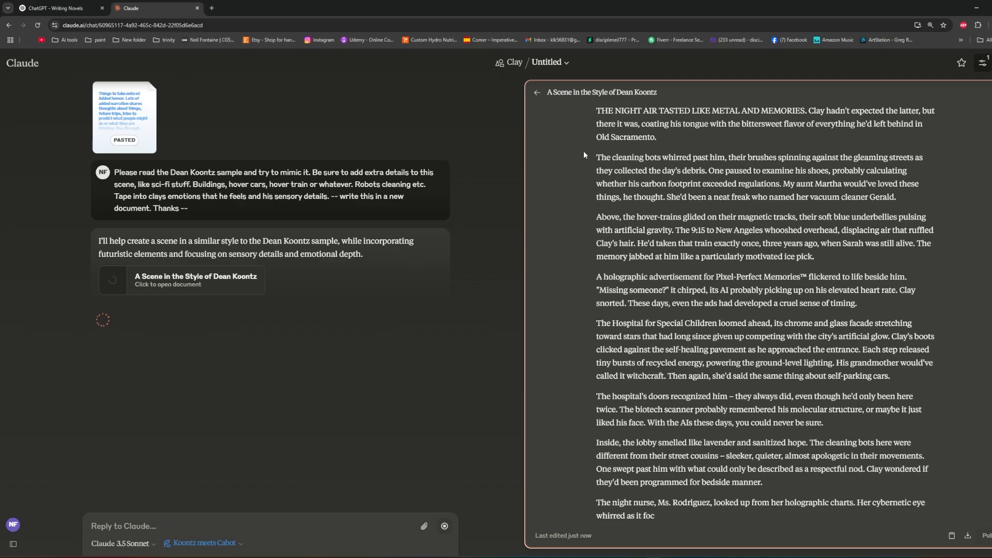
Read through the generated document "A Scene in the Style of Dean Koontz" from its opening to its last paragraph
scroll(584, 151, "up", 2)
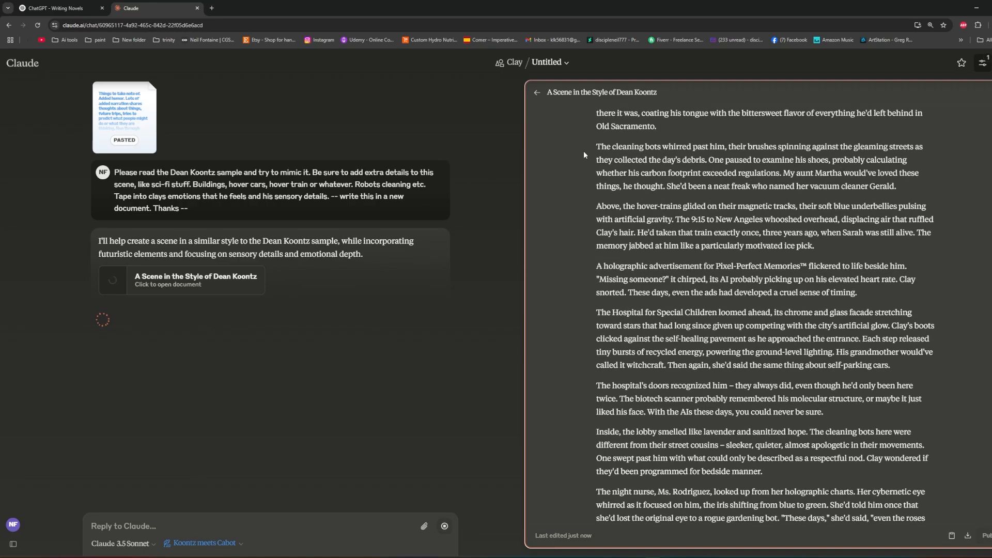
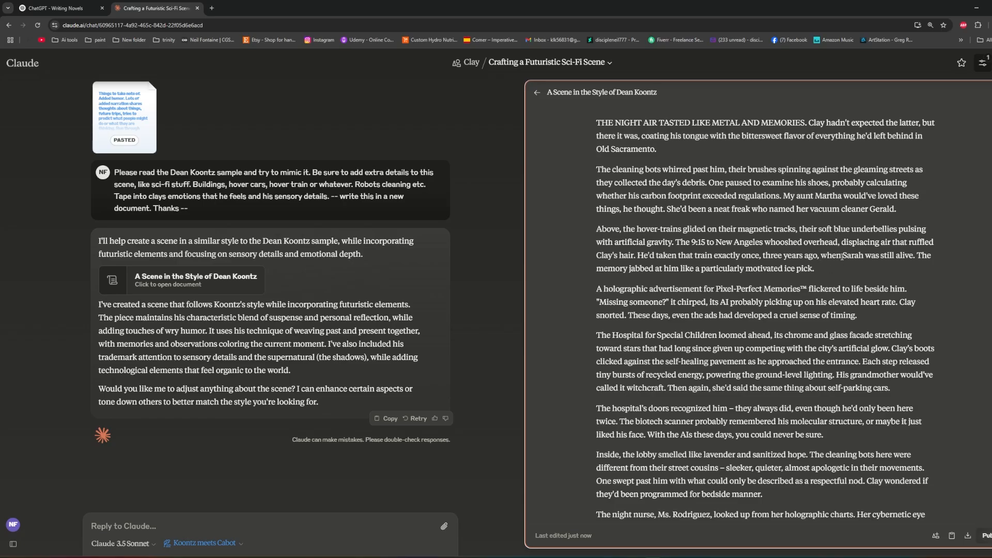
left_click(358, 518)
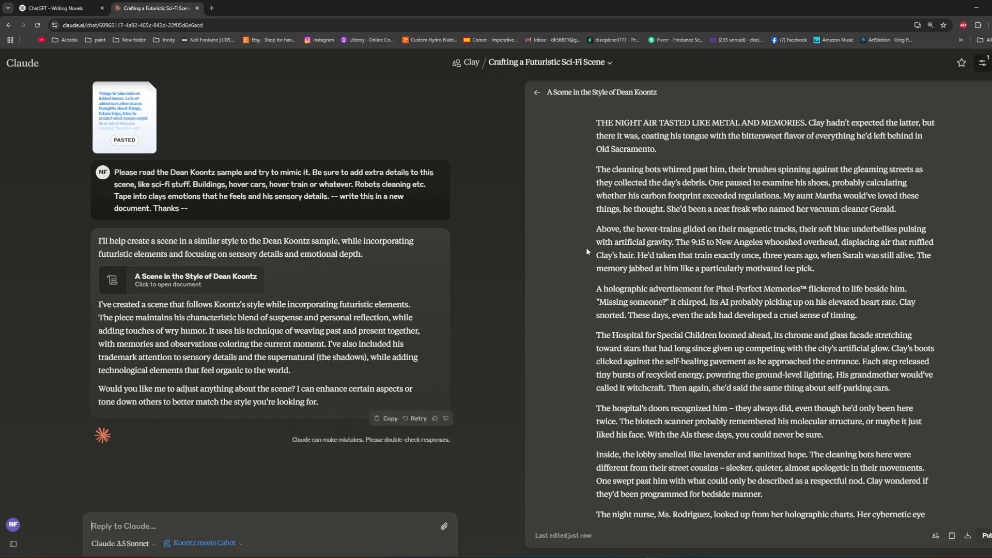
scroll(586, 247, "down", 3)
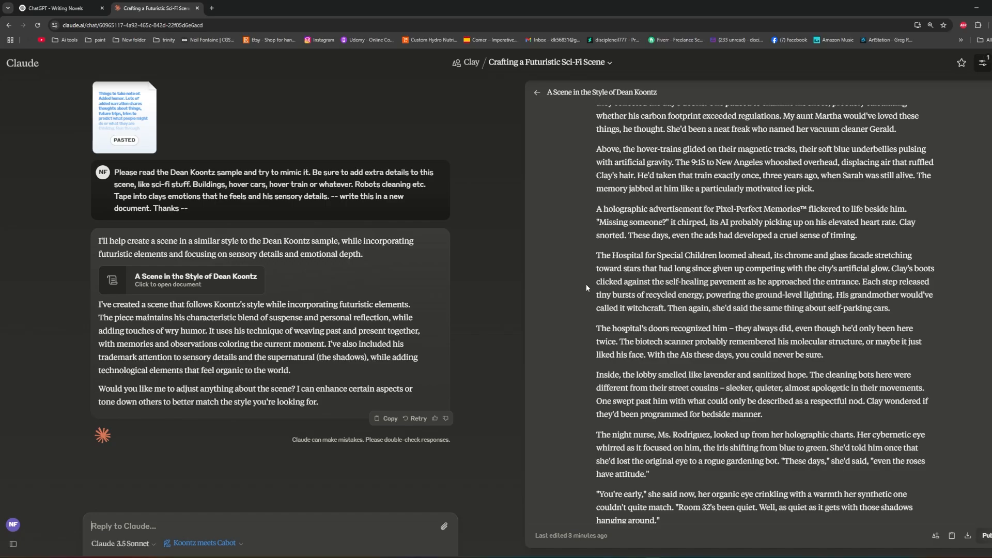
scroll(587, 285, "down", 3)
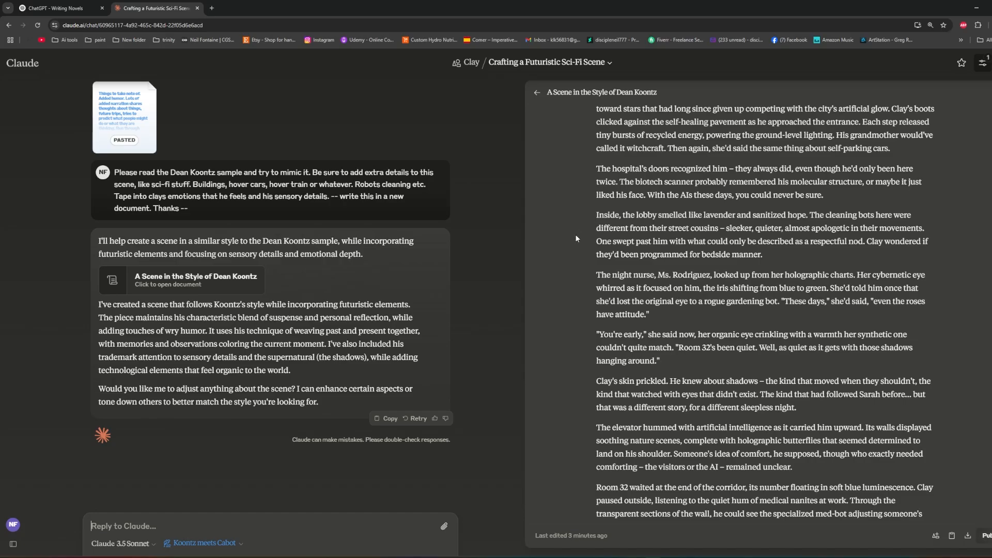
scroll(575, 233, "down", 4)
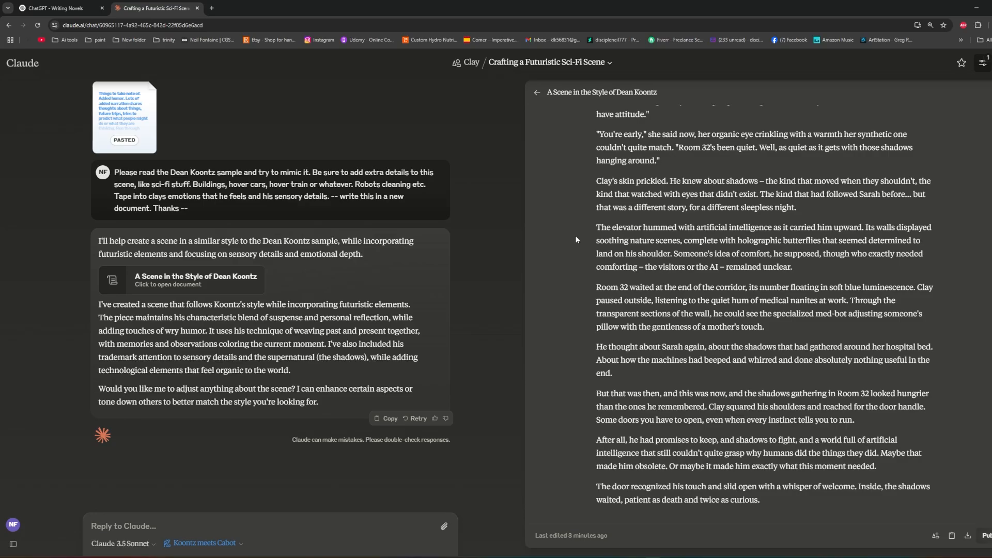
scroll(575, 235, "up", 8)
scroll(576, 235, "down", 7)
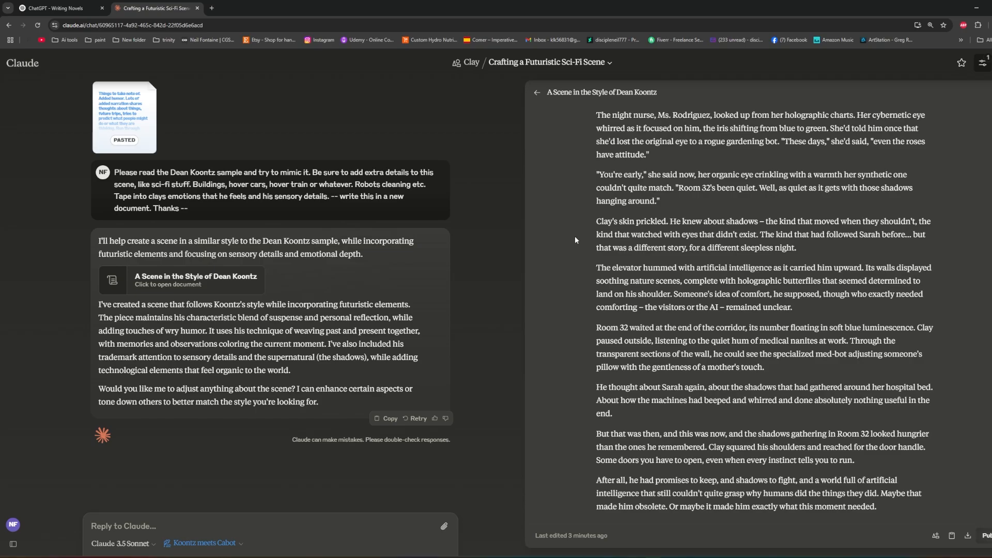
scroll(574, 236, "down", 1)
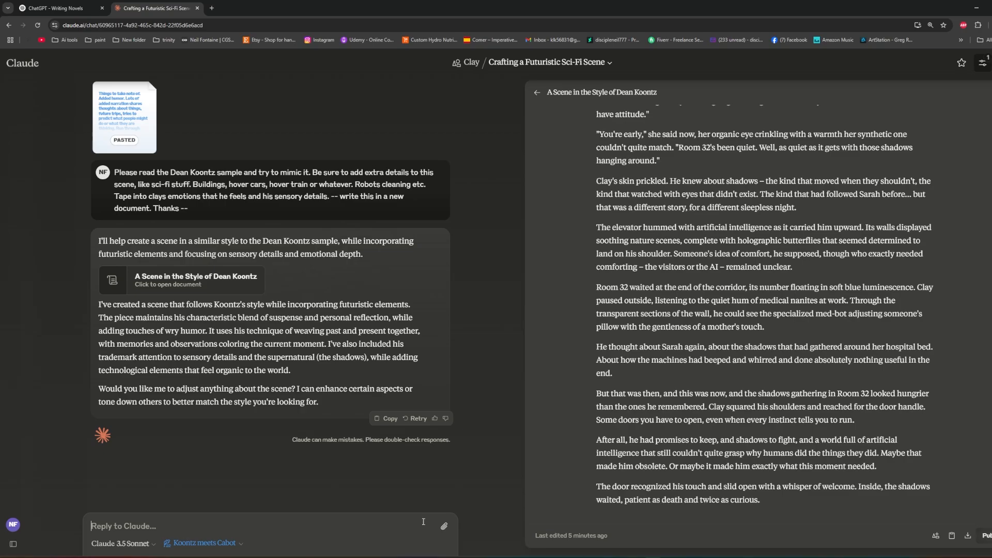
Start a reply to Claude reading "Okay, you missunderstood me. I want you to rewrite the that I am pasting right now"
left_click(419, 521)
type("Okay,")
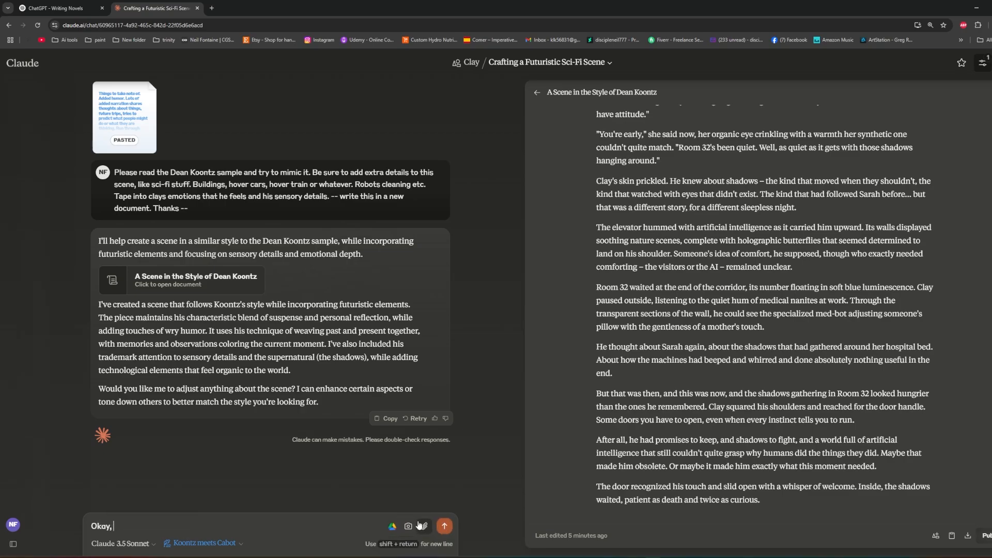
type(" you missunderstood me.")
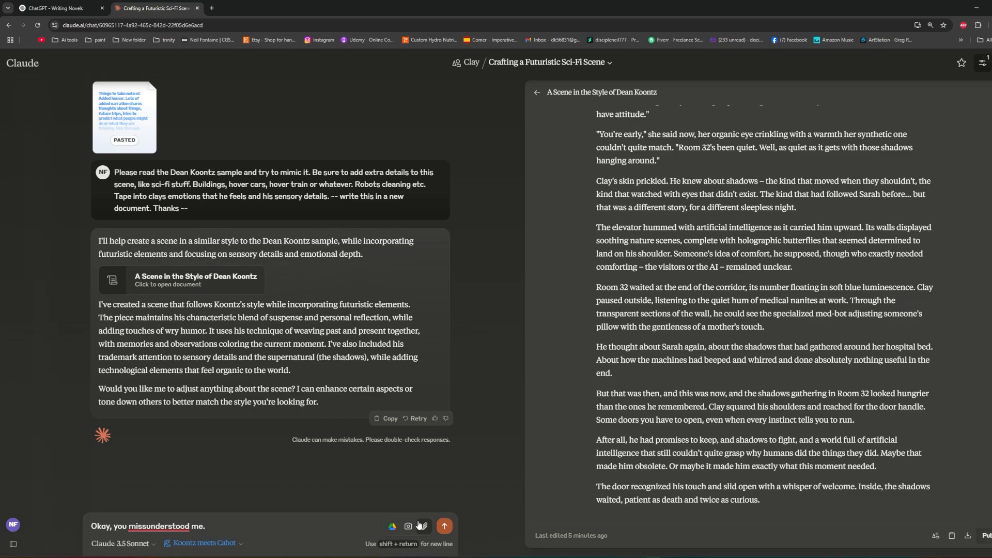
type(" I want you ")
type("to rewrite teh s")
key("BackSpace")
key("BackSpace")
key("BackSpace")
key("BackSpace")
key("BackSpace")
type("the that I am ")
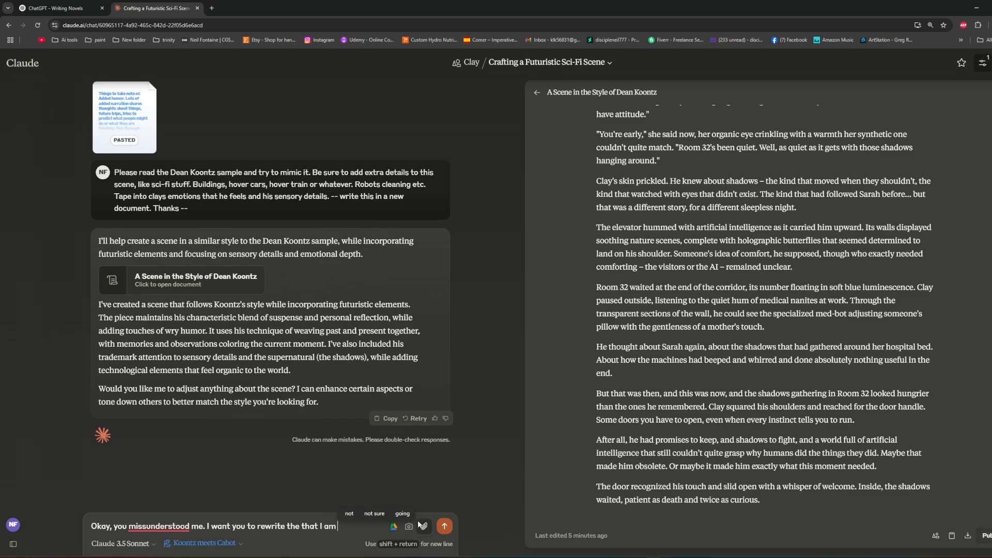
type("pasting right now")
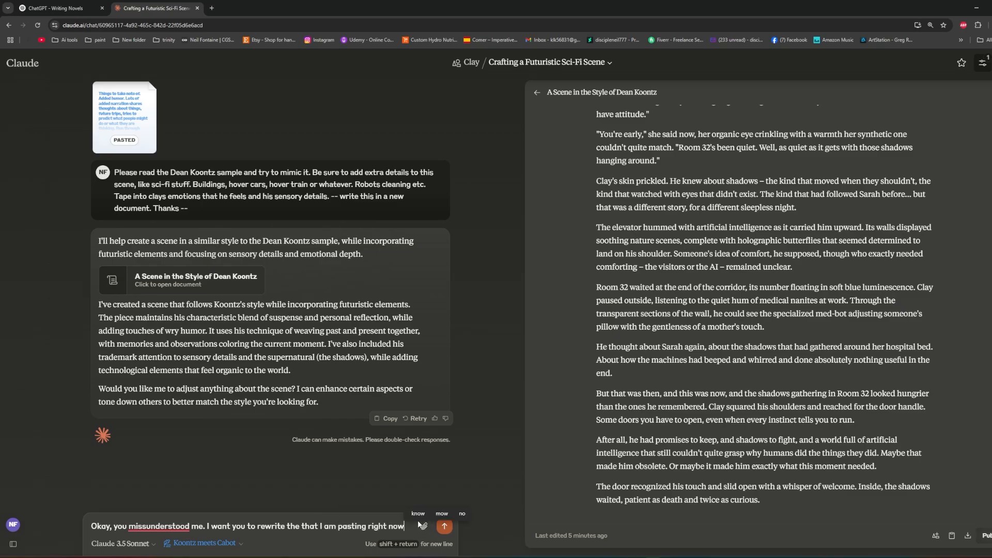
Continue the reply with ". But what you wrote is awesome, so use as much of that as you can, like the"
type(". B")
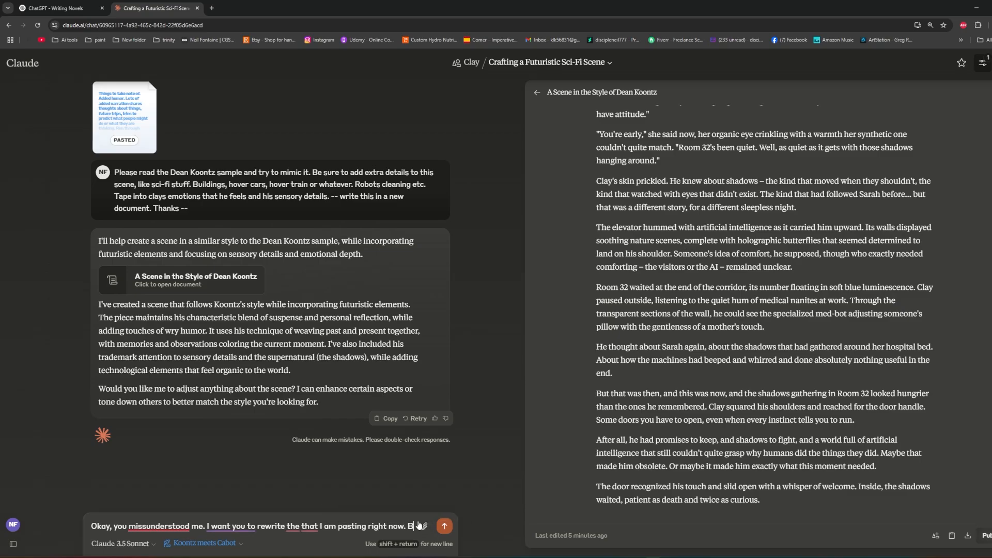
type("ut what you wrote is")
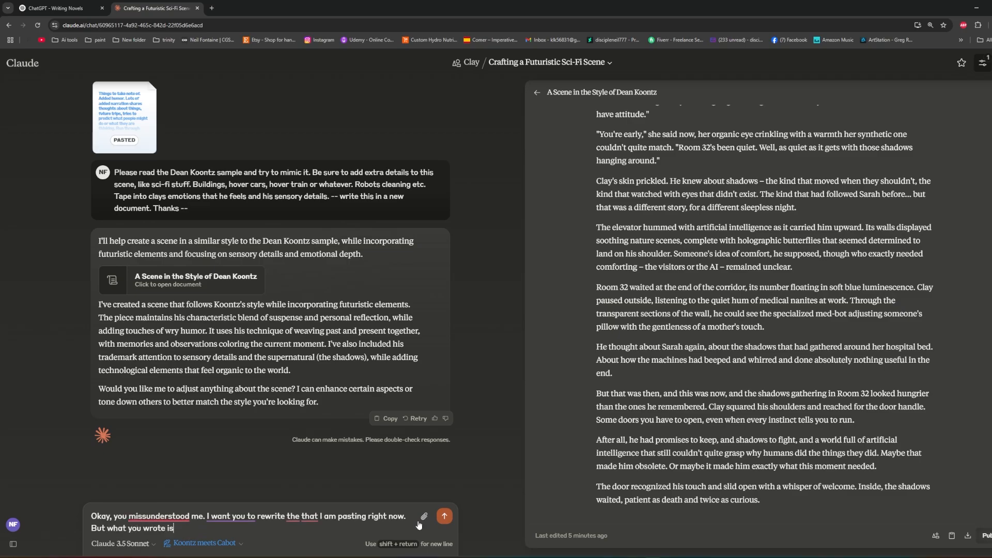
type(" awesome, so ")
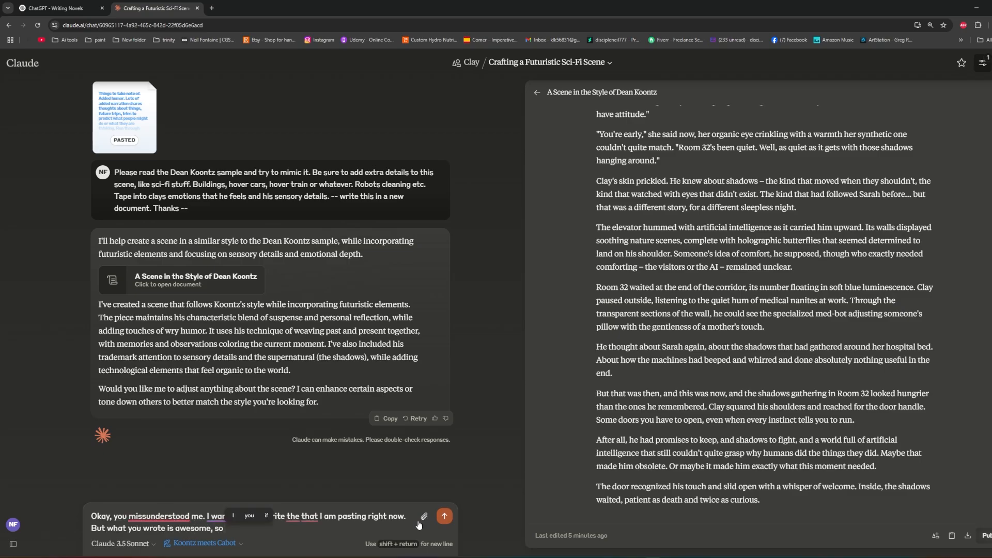
type("use as much as")
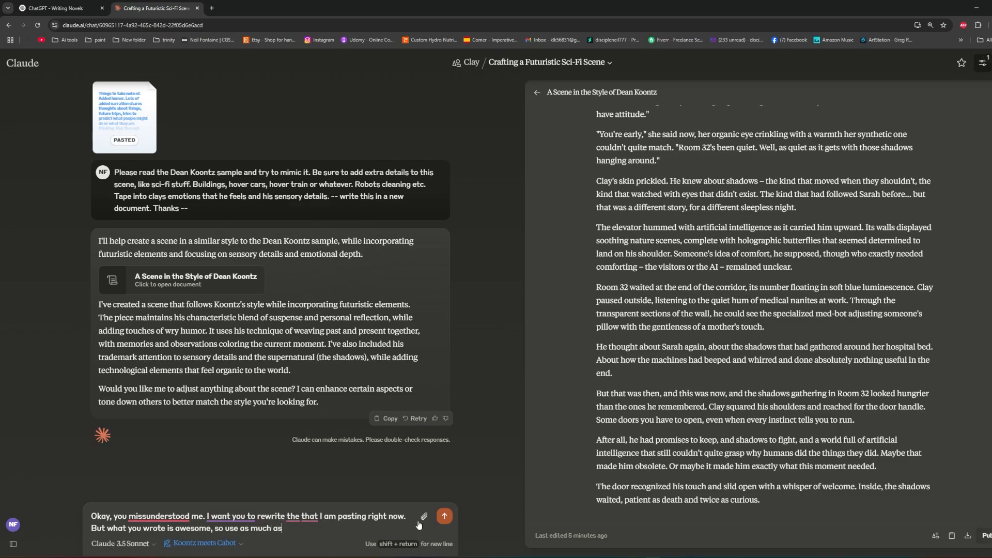
key("BackSpace")
type("of that as you can, li")
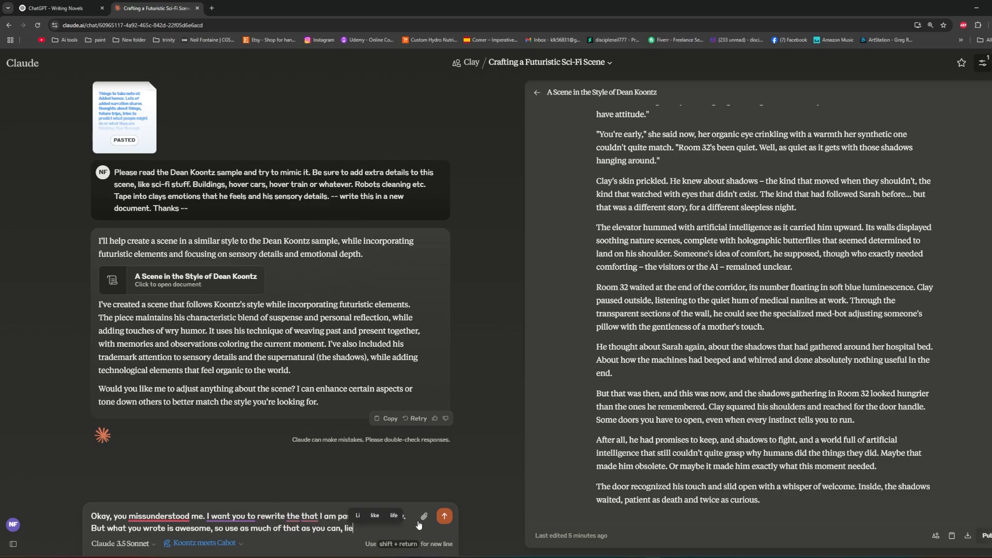
type("ke the")
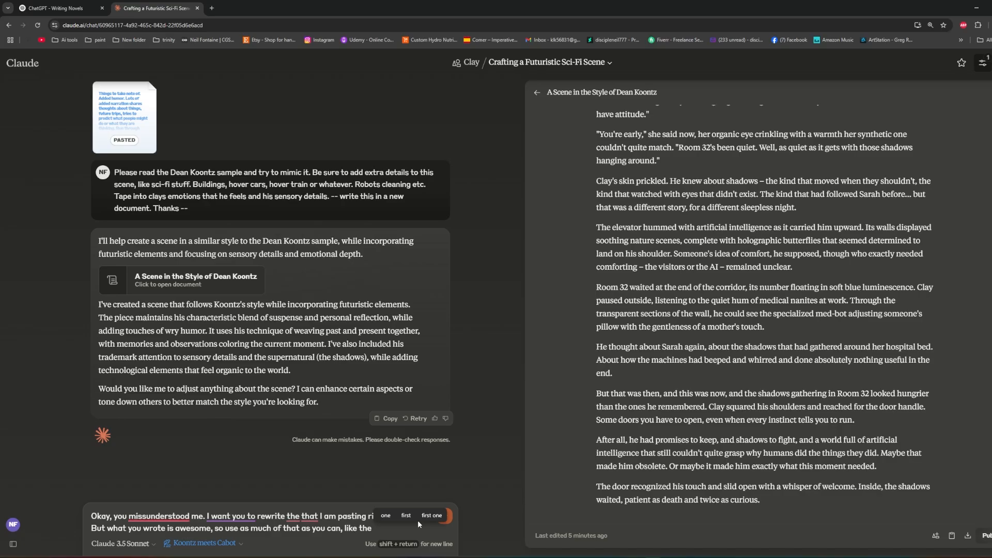
Consult the generated scene's opening and add "old Sacramento, cleaning bots, that bit about AUnt Martha was great." to the reply
scroll(745, 424, "up", 8)
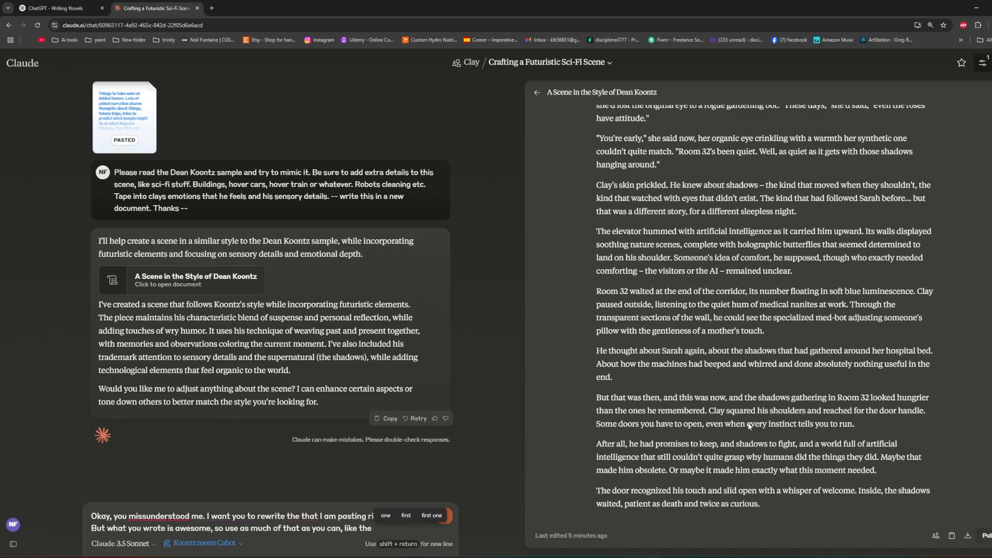
scroll(745, 424, "up", 1)
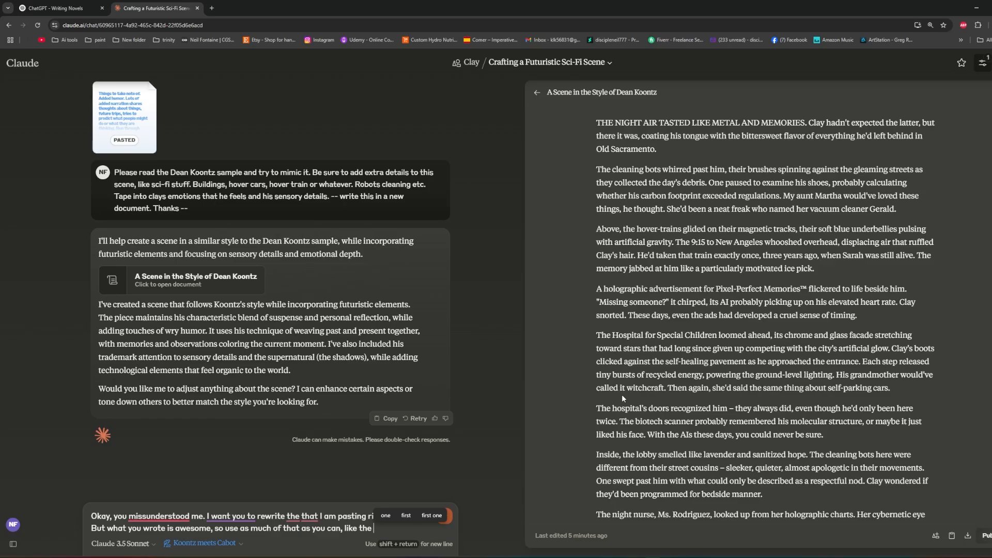
type("old Sac")
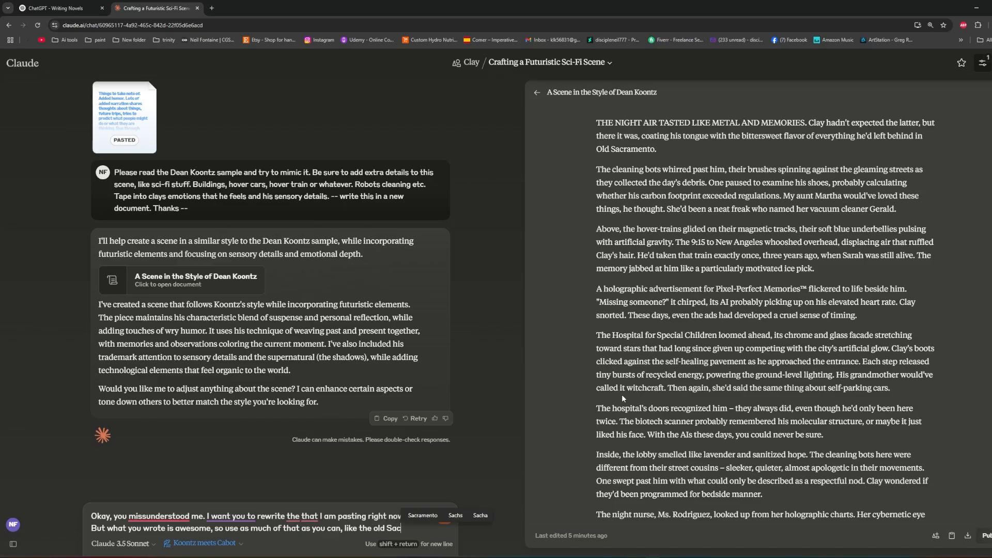
type("rament")
type("o")
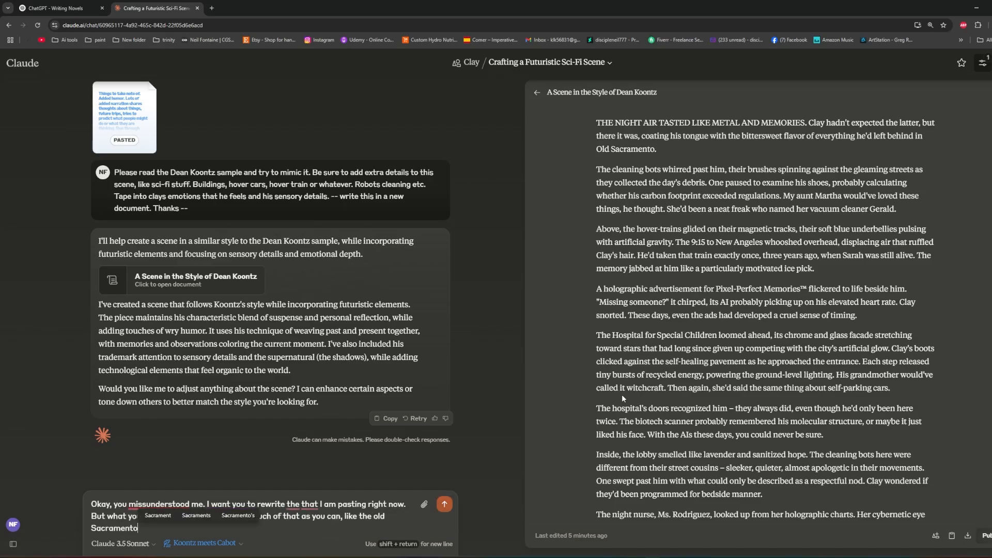
type(", cleaning bots")
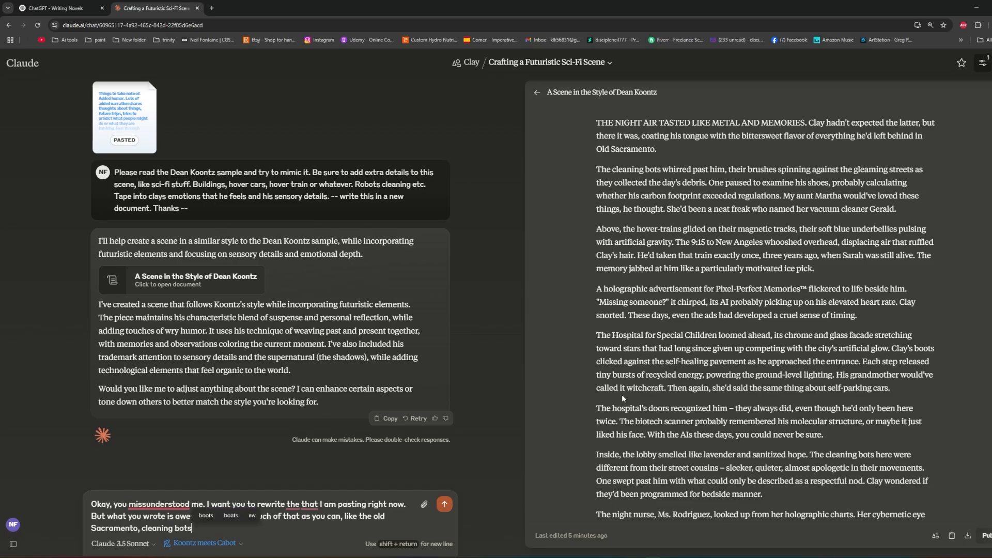
type(", th")
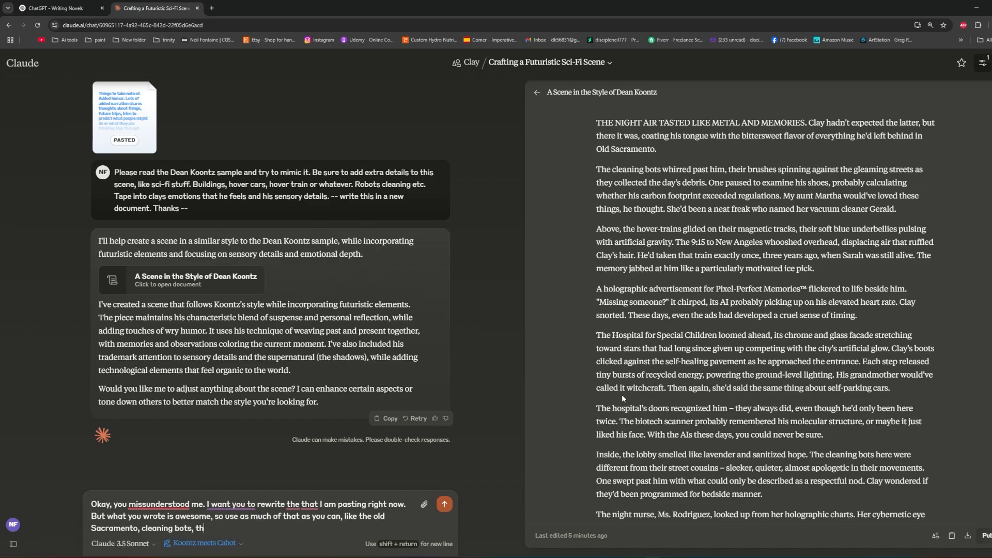
type("at bit about AUnt Martha")
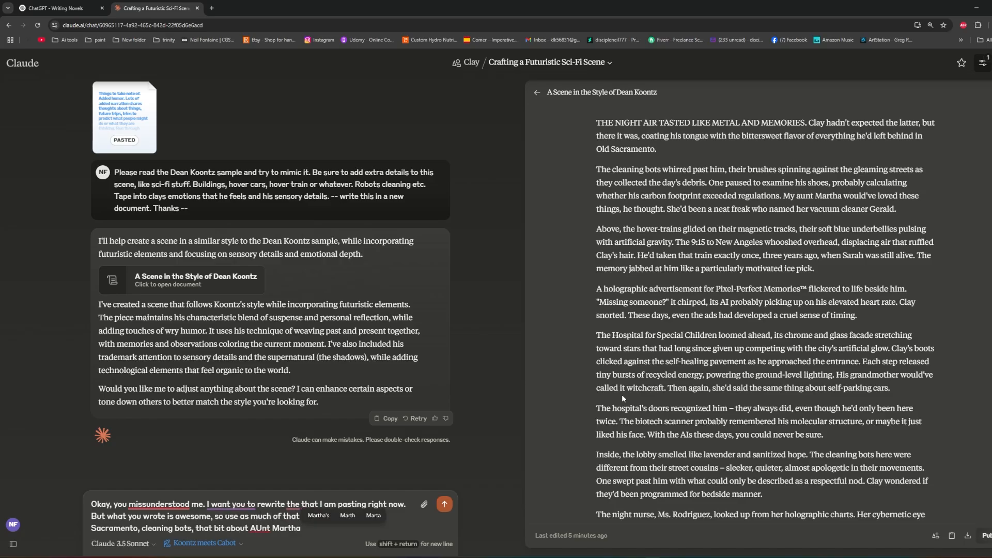
type(" was great.")
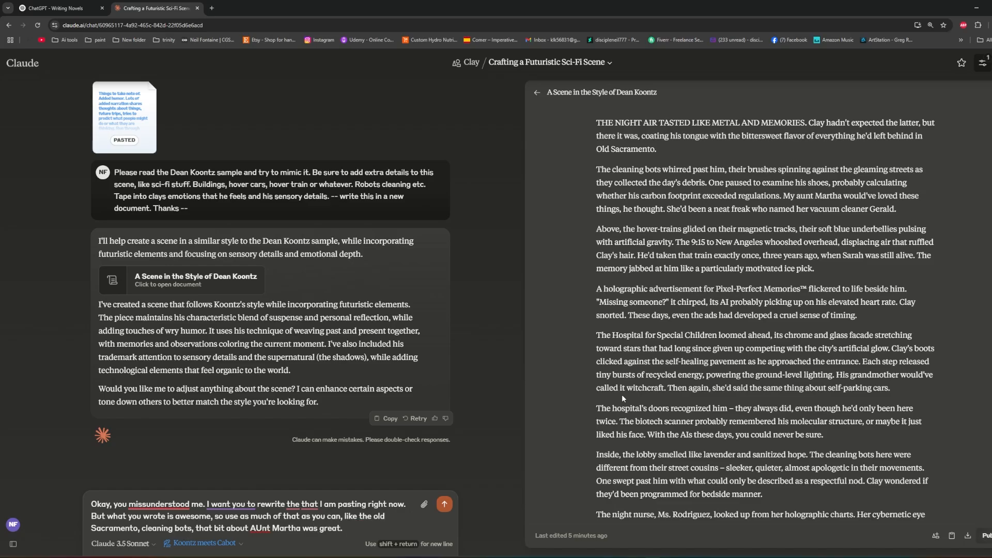
Add "The hover trains, the 9:15, new Angeles. Holographic ads." to the reply
type(" The hover trains, the ")
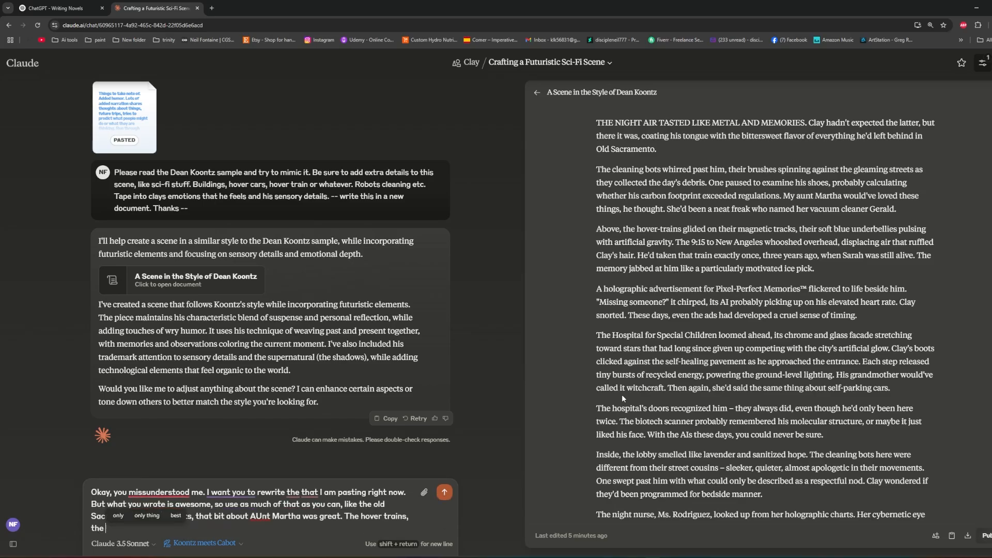
type("9:15")
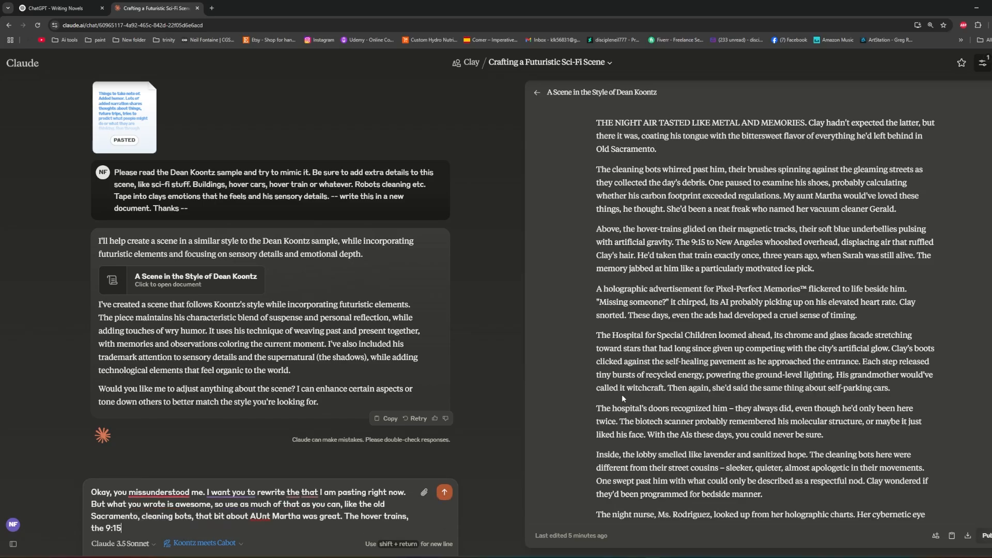
type(", new Angeles. Holographi")
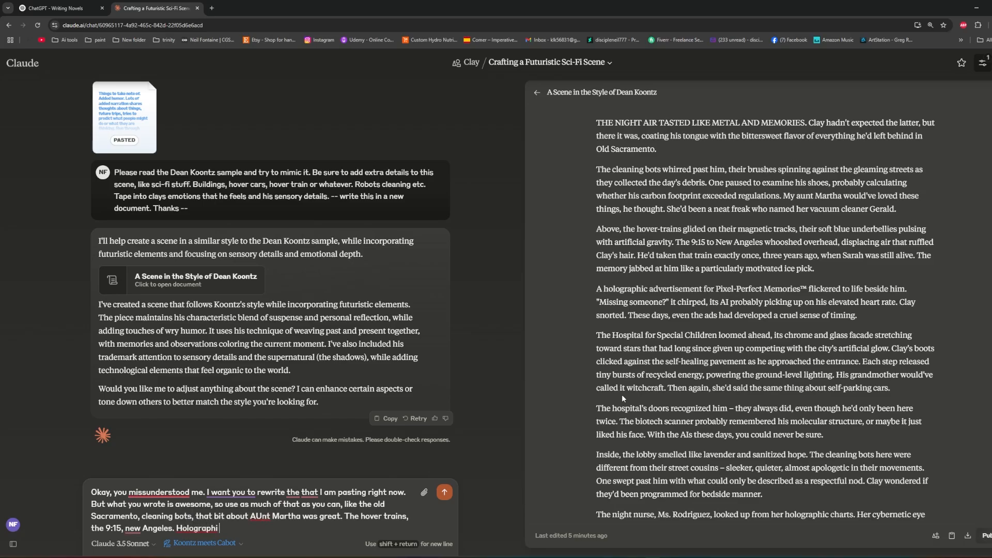
type("c ads")
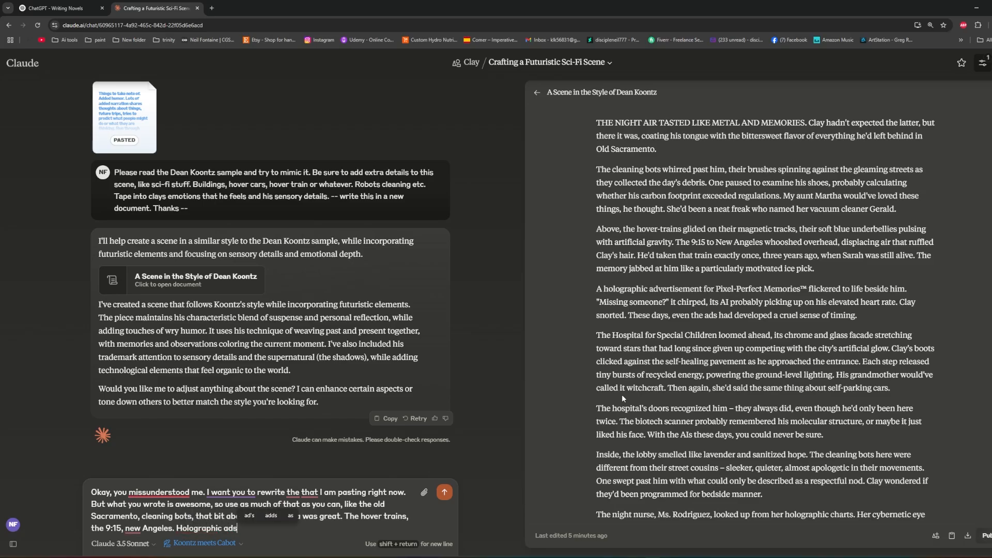
type(". ")
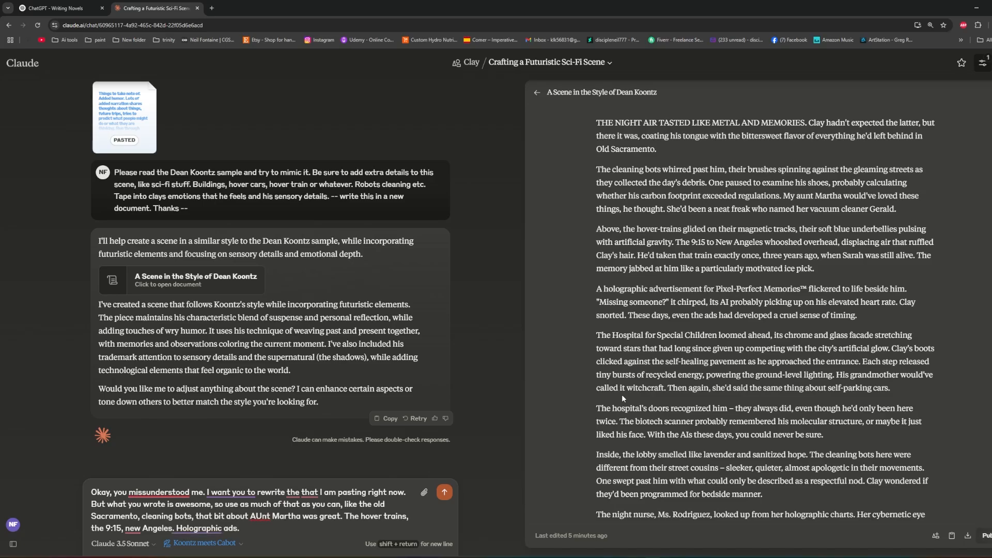
Continue the reply with "Good stuff. But then you went off into lala land about a hospital."
type("Good stuff. But t")
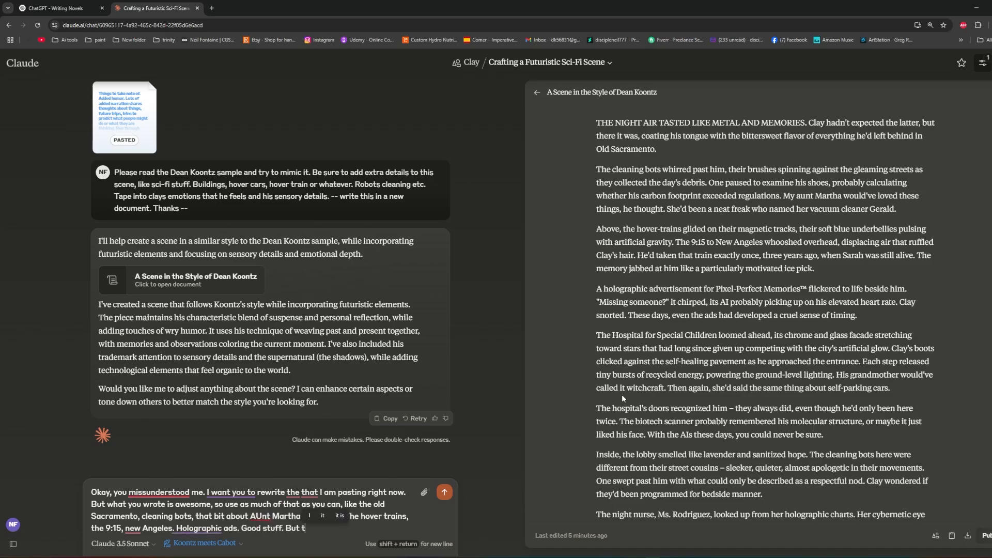
type("hen you went off int")
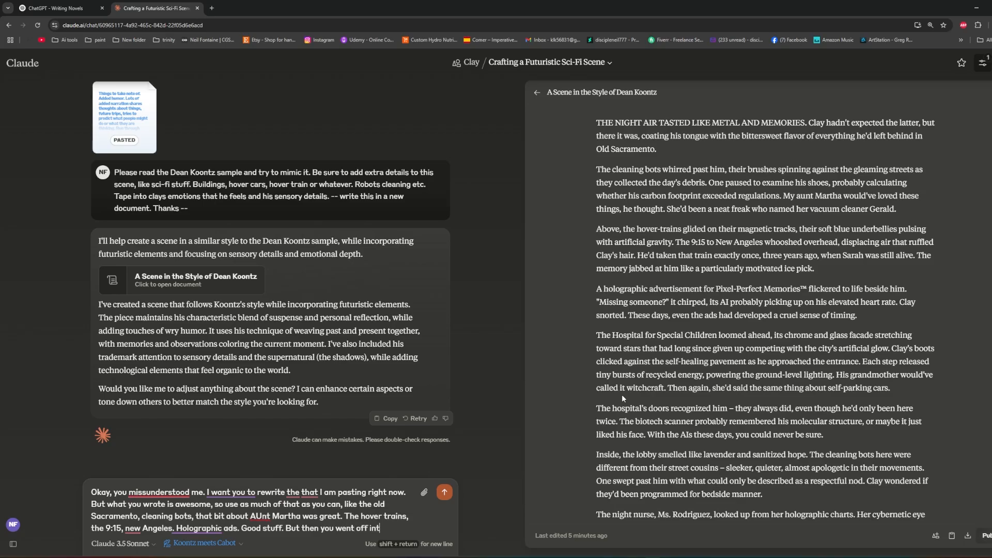
type("o lala land")
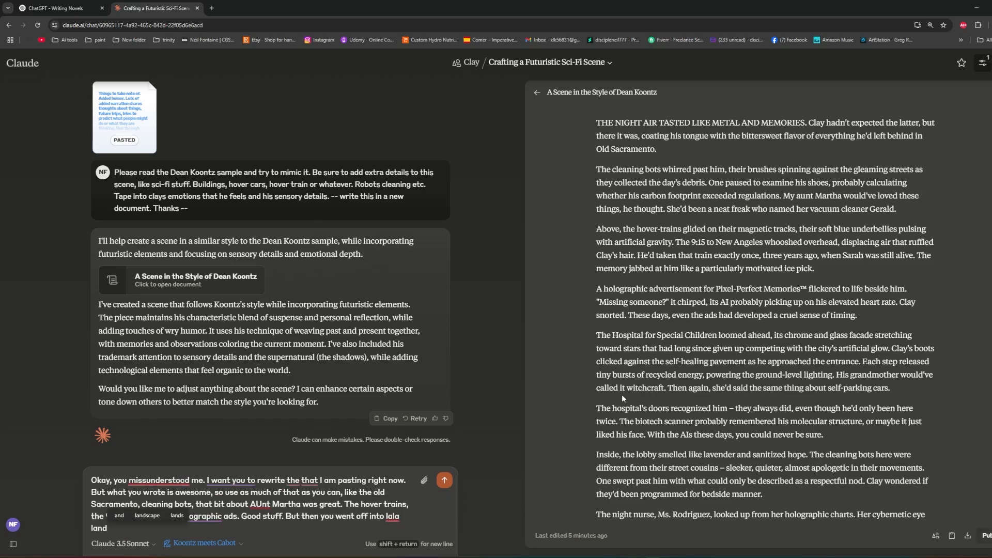
type(" about a hos")
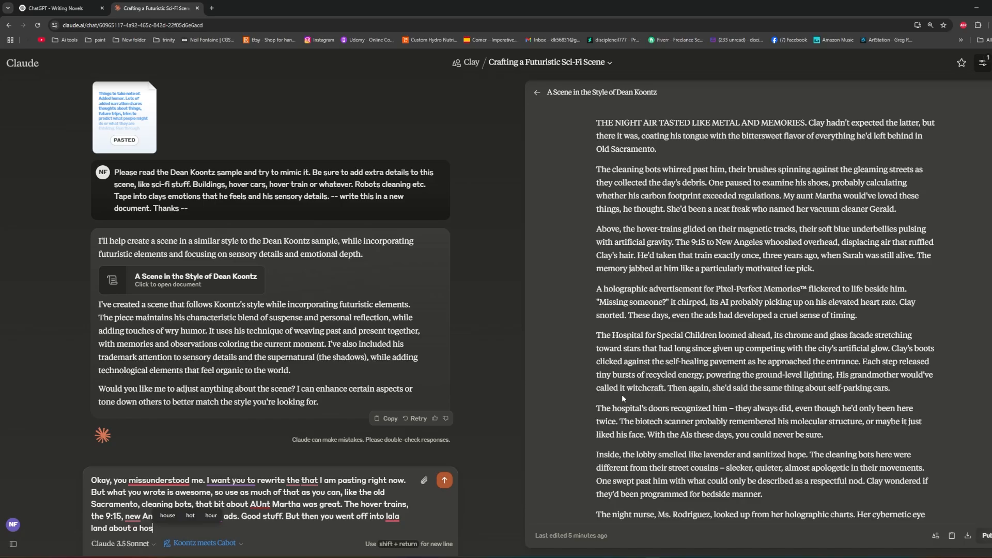
type("pital. ")
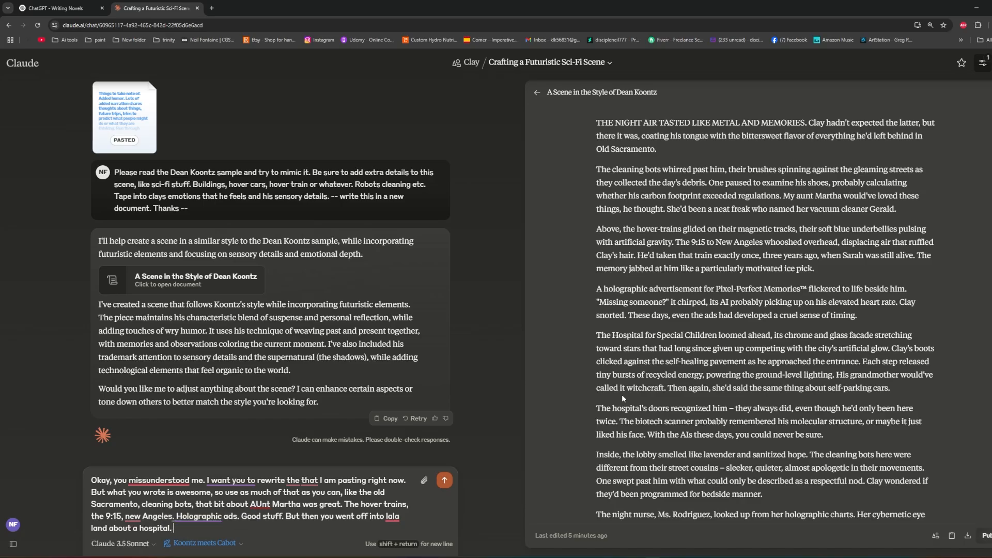
Finish the reply with "So instead keep on track with my story you rewriting -", paste the clipboard text as an attachment, and send it
type("So in")
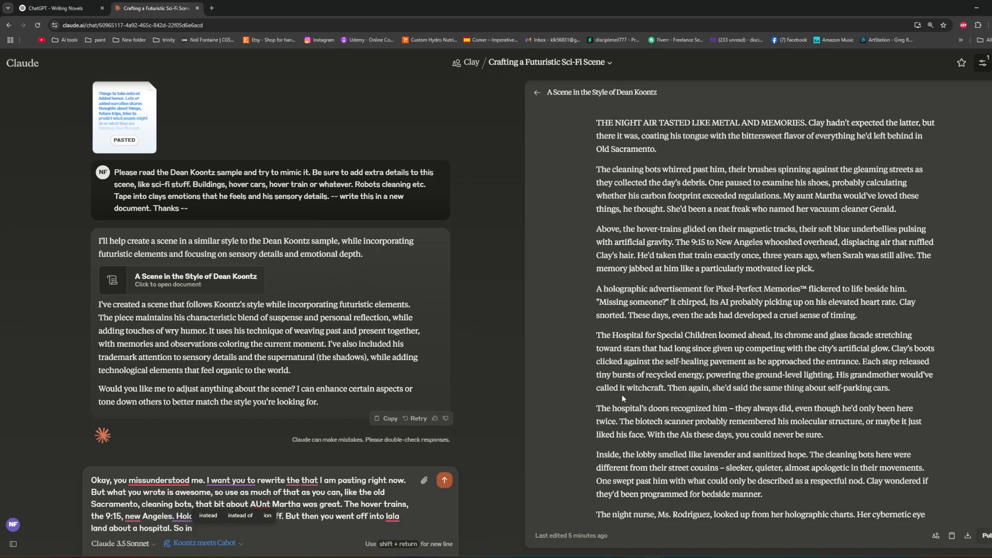
type("stead keep o")
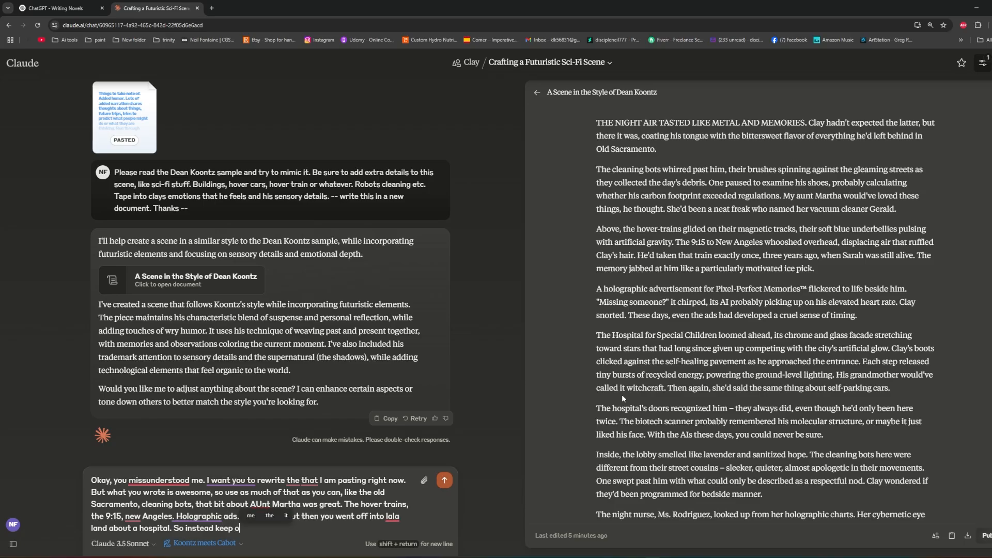
type("n track w")
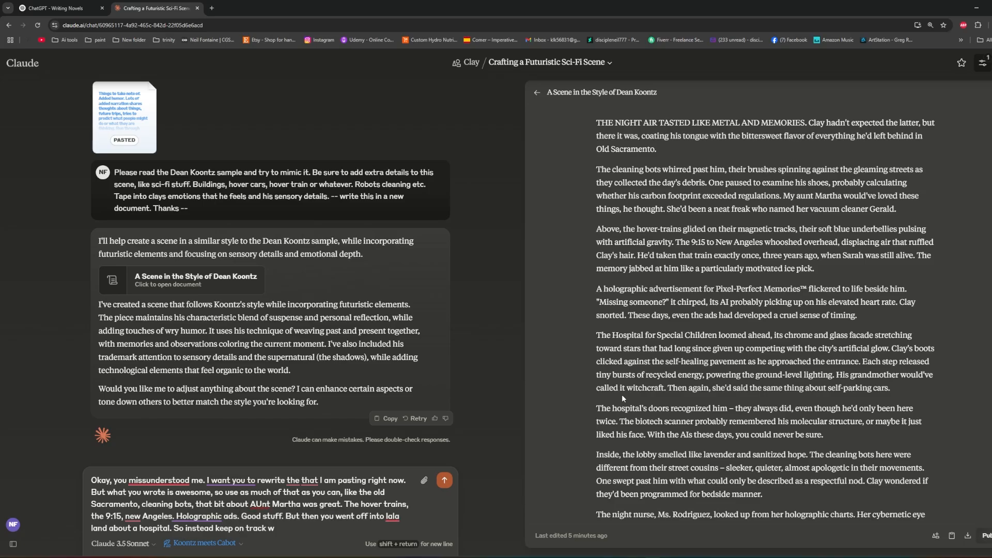
type("ith my story you re")
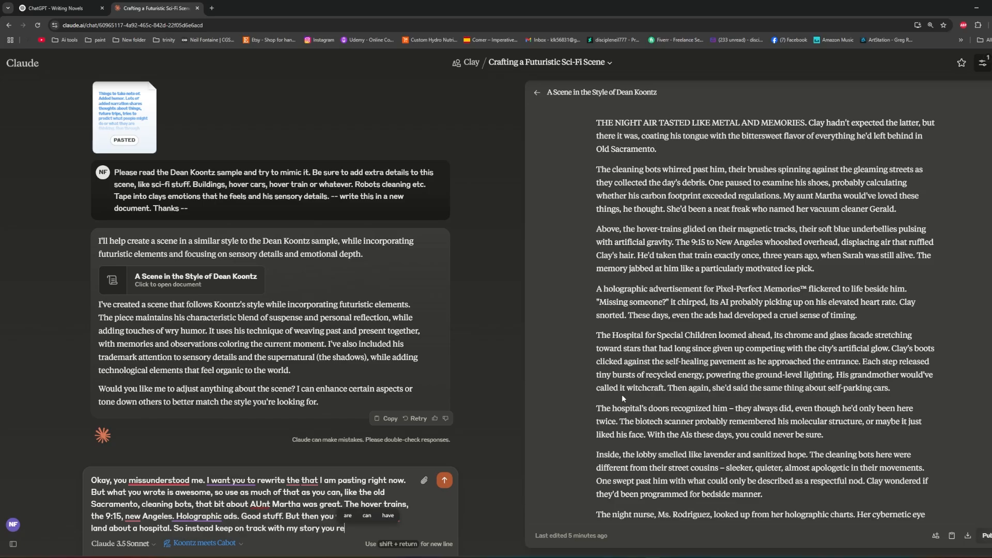
type("writing -")
key("ctrl+v")
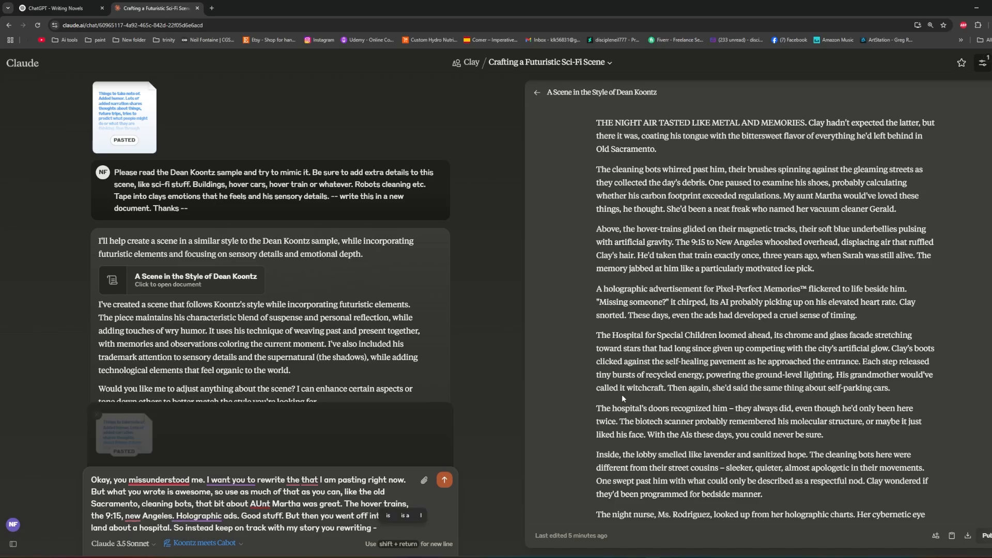
key("Return")
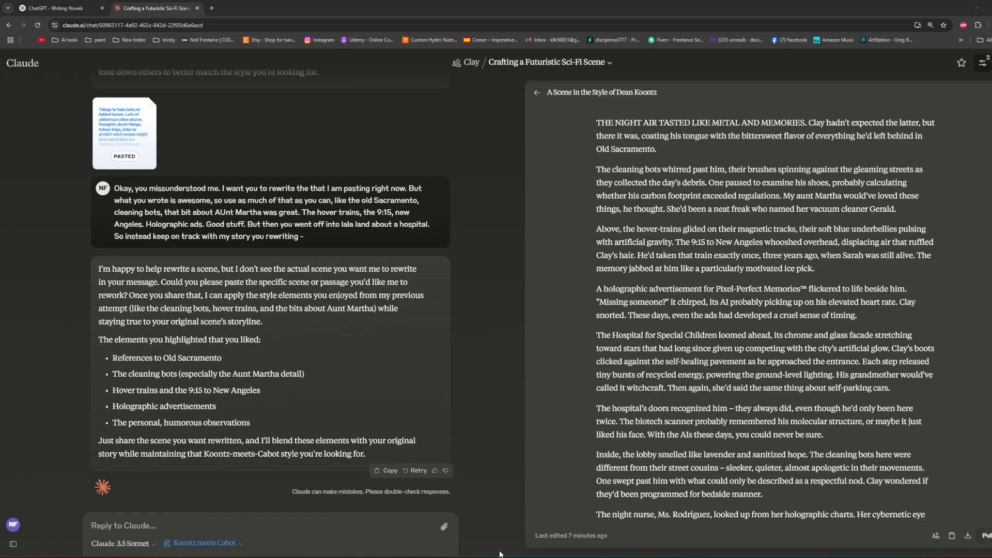
Switch to the "Chapter 1-rewrite" document in Word and copy the already selected opening scene
mouse_move(500, 556)
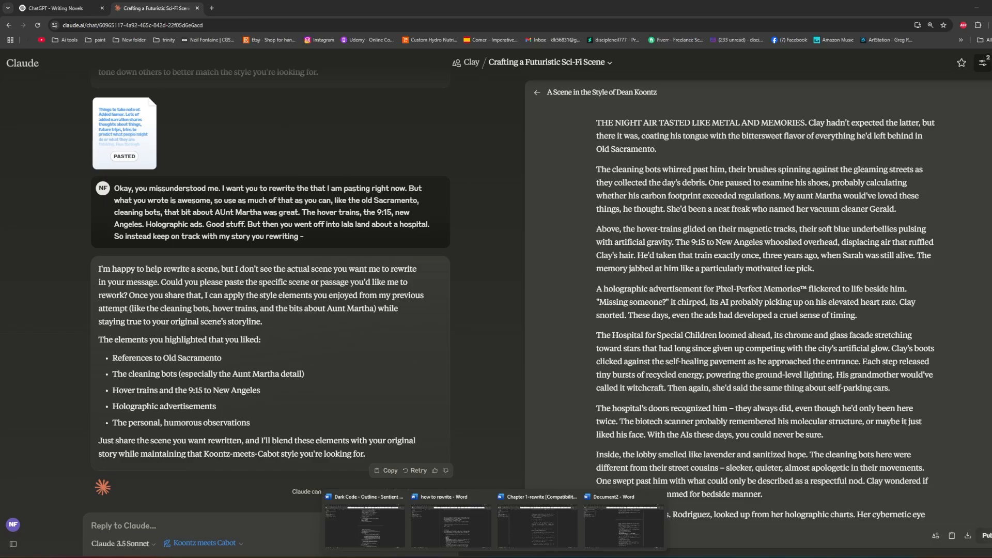
left_click(529, 537)
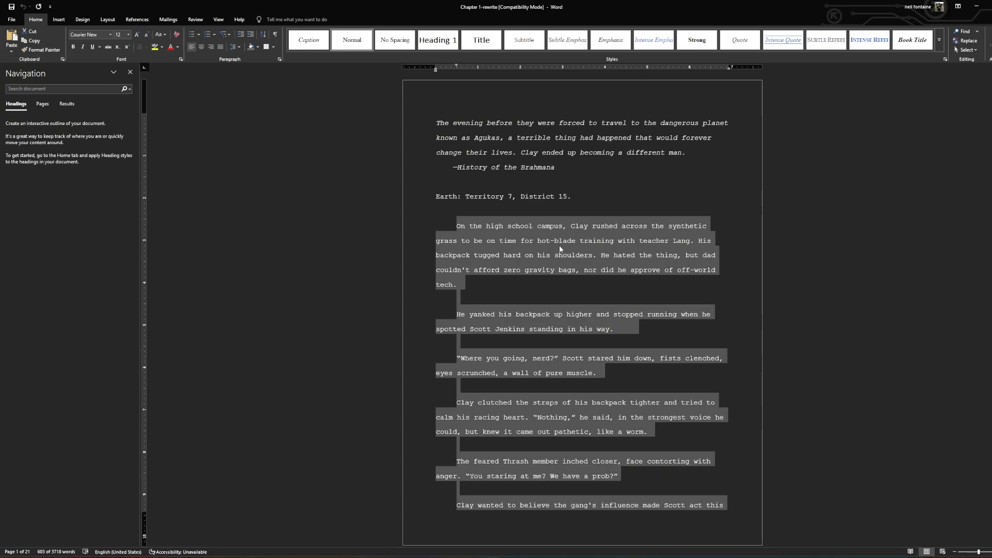
right_click(562, 243)
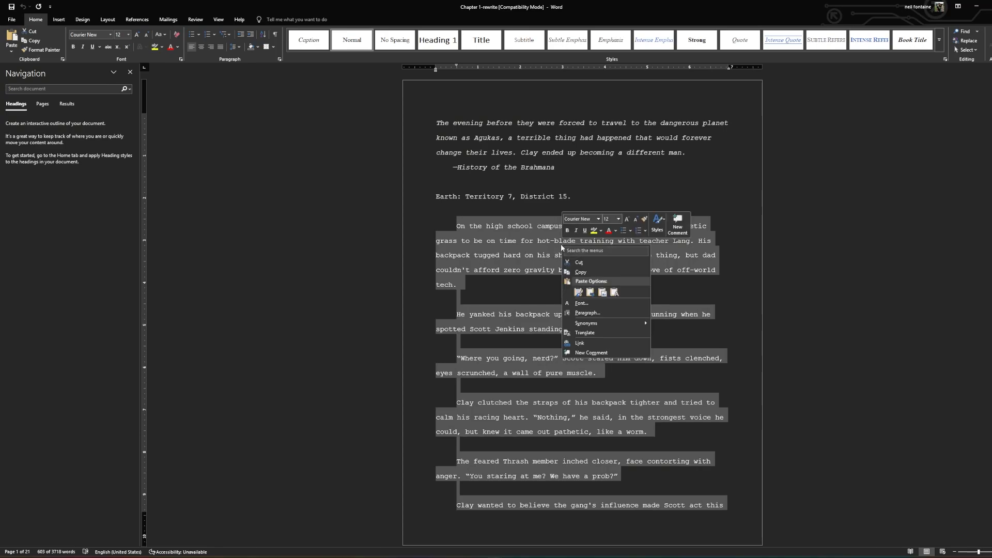
left_click(581, 274)
Return to the Claude chat in the browser and open the last message's pasted attachment to check its content
mouse_move(652, 555)
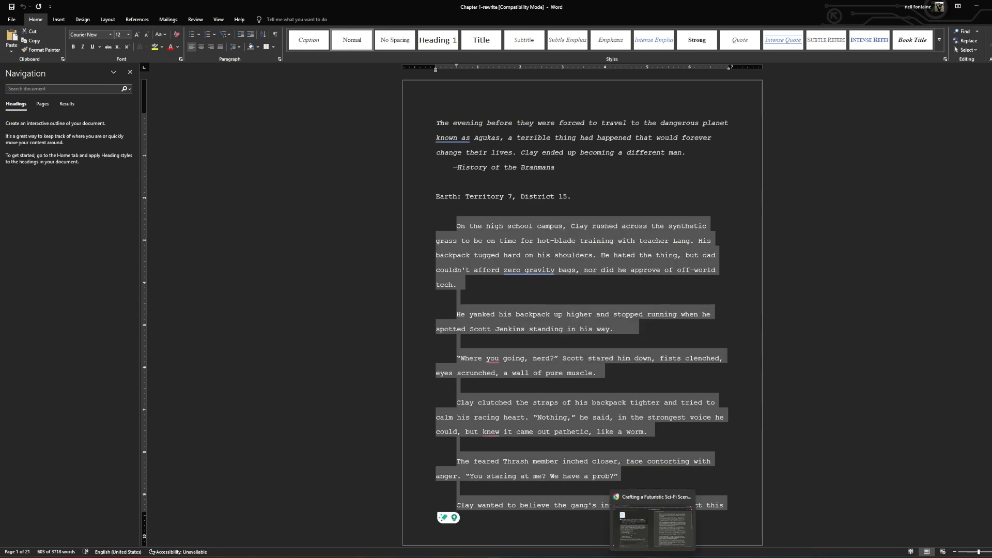
left_click(653, 522)
scroll(250, 240, "up", 2)
left_click(126, 137)
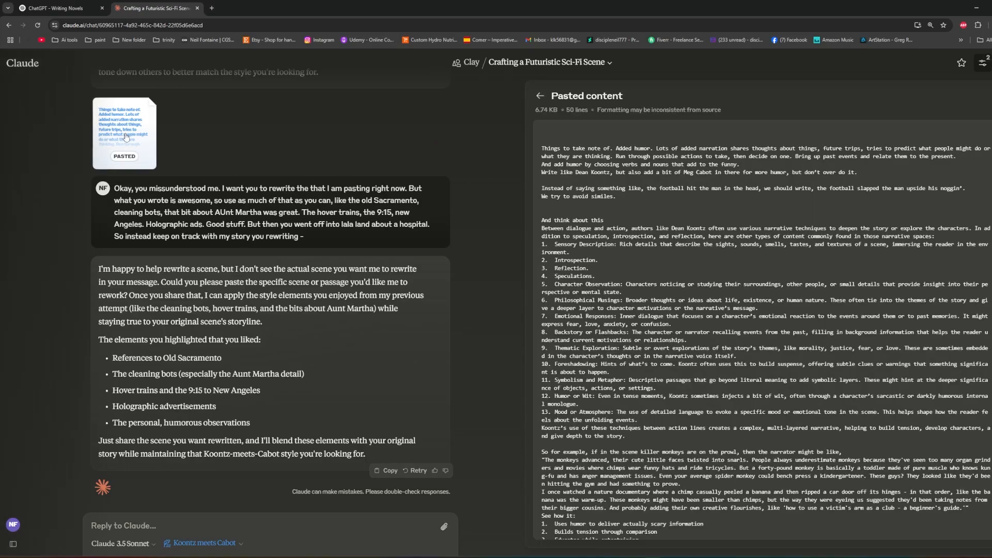
Check the pasted content, reply "sorry, here it is --" followed by the copied opening scene, and send the message
scroll(625, 288, "down", 5)
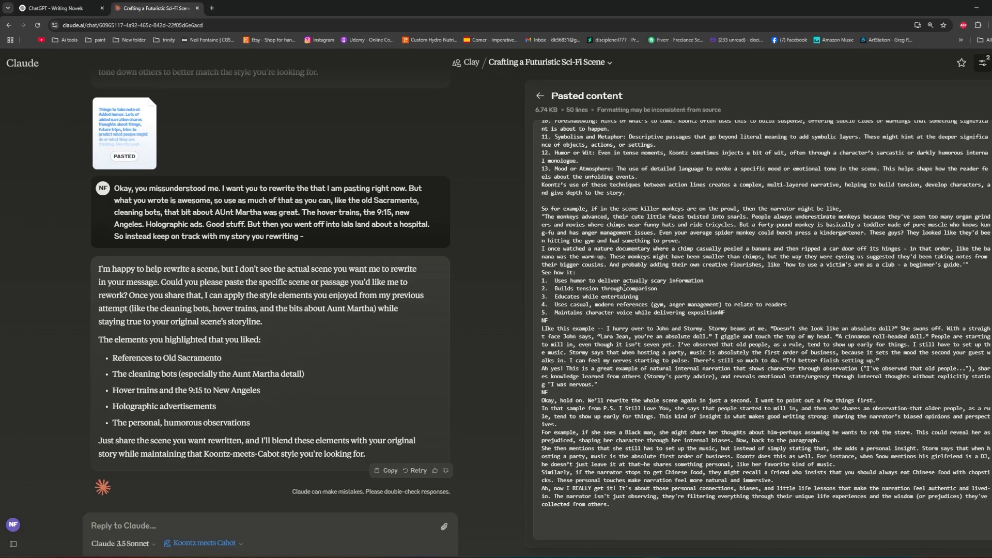
scroll(568, 306, "up", 5)
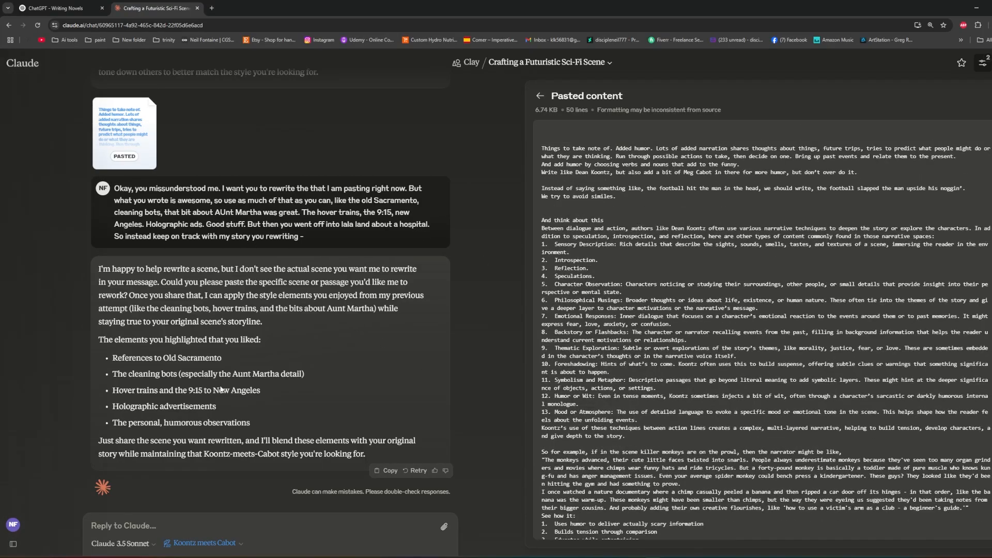
left_click(208, 528)
type("sorry, here it is --")
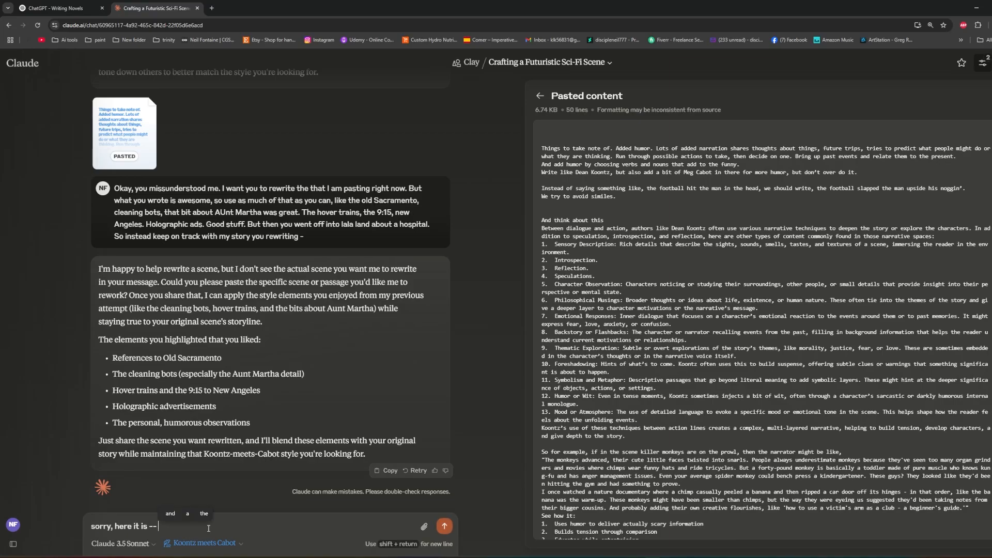
key("ctrl+v")
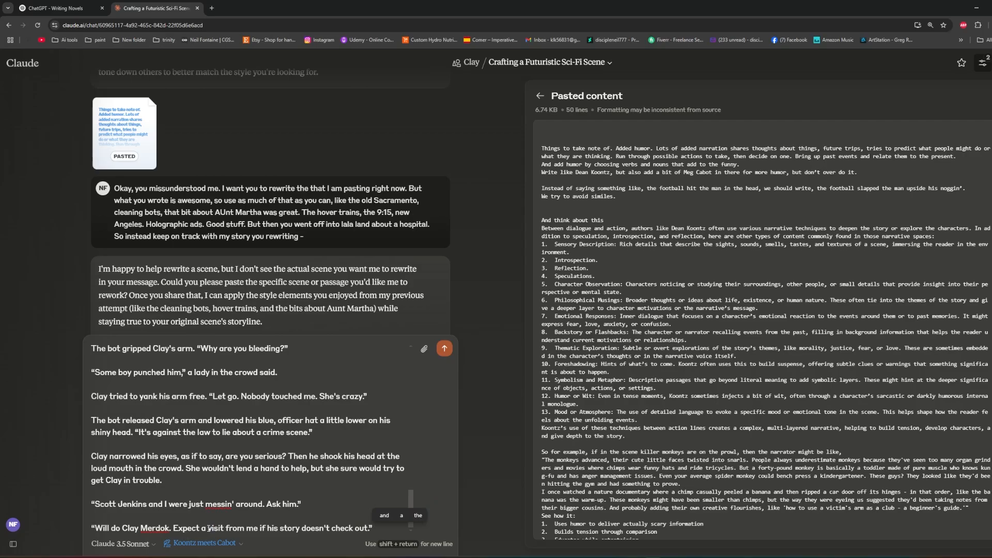
key("Return")
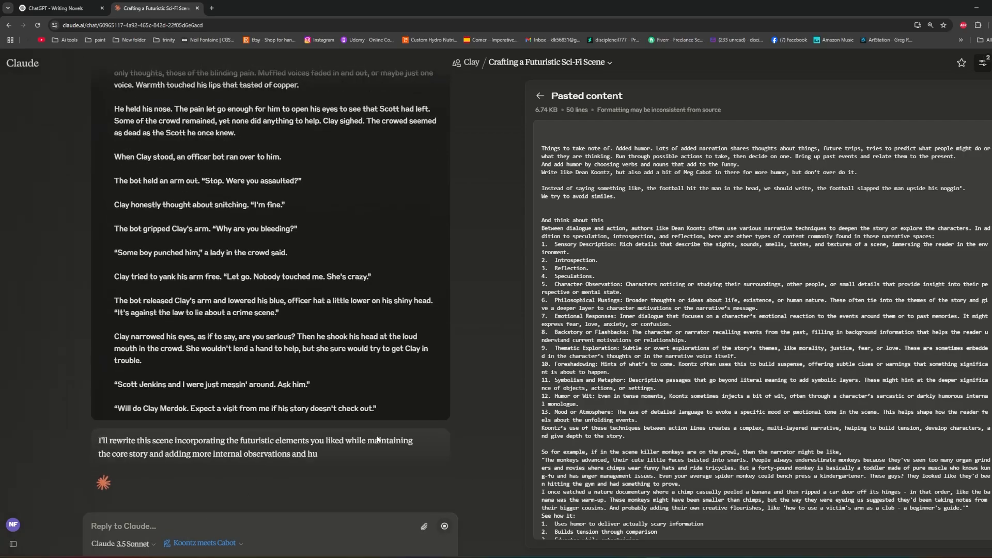
Review the original scene in the sent message alongside the rewrite Claude is generating
scroll(430, 385, "up", 20)
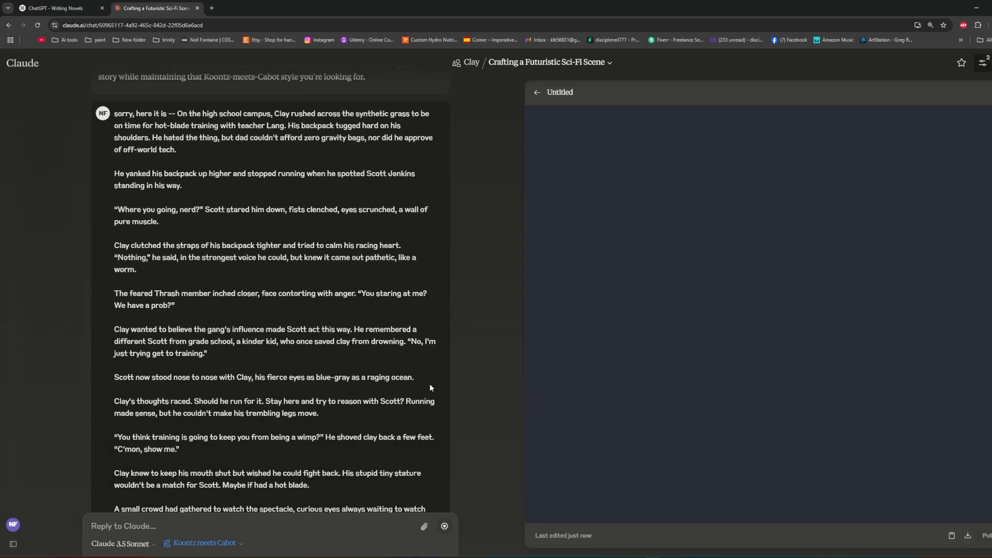
scroll(430, 385, "down", 6)
scroll(429, 383, "down", 3)
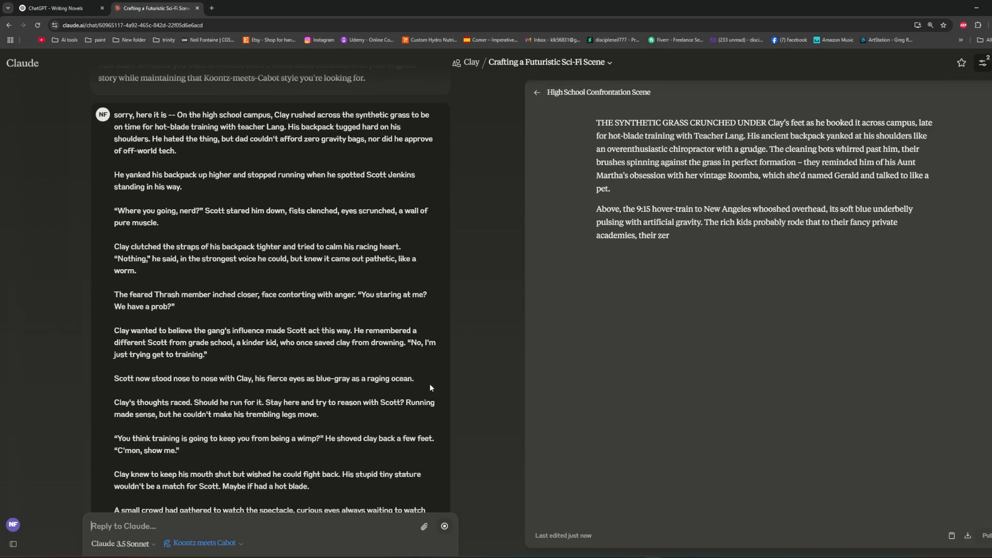
scroll(430, 383, "down", 2)
scroll(430, 384, "down", 1)
scroll(429, 384, "up", 5)
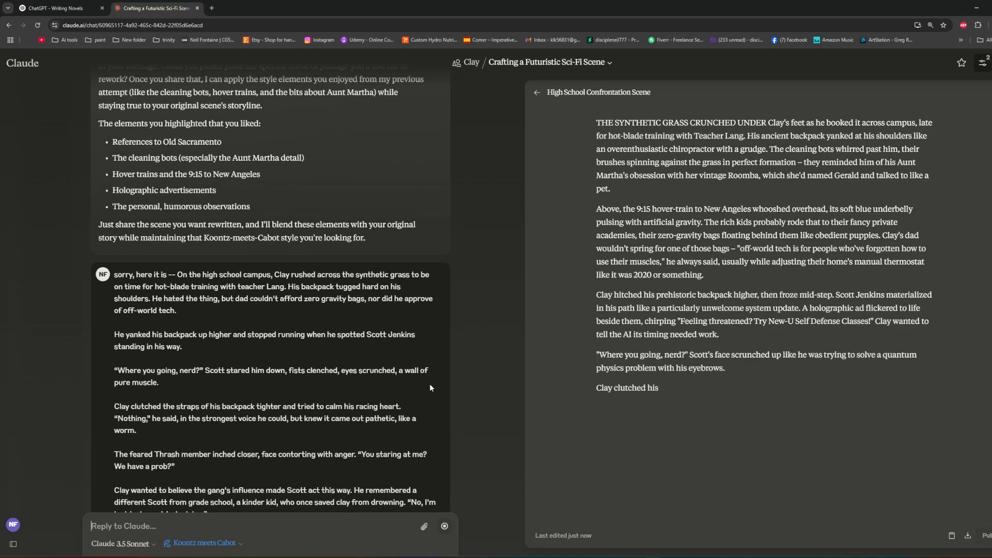
scroll(429, 387, "down", 6)
scroll(430, 386, "down", 10)
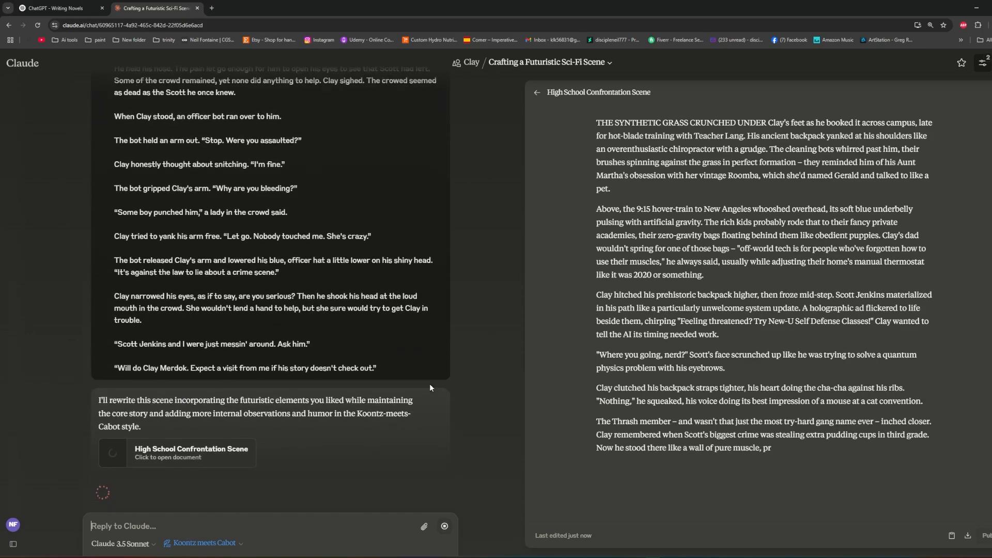
scroll(430, 386, "up", 9)
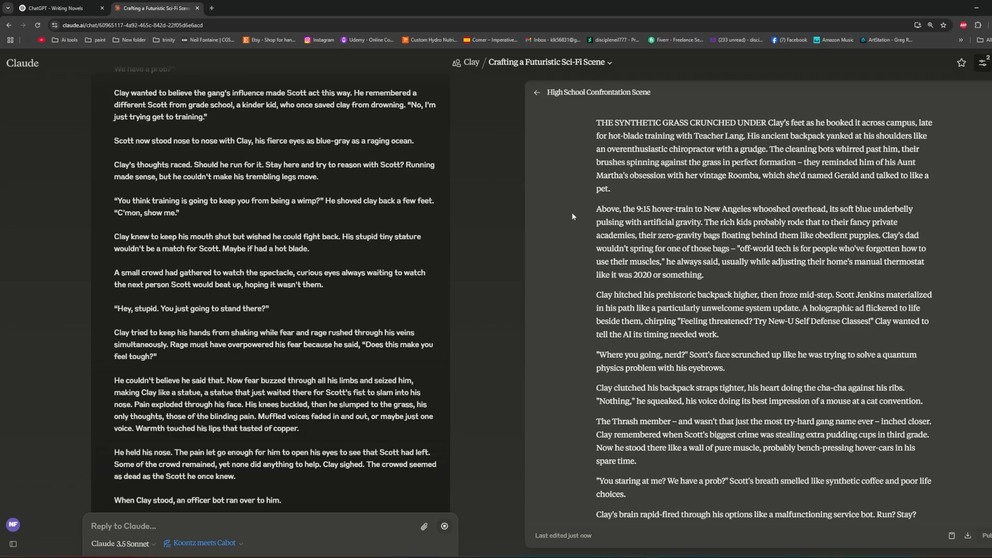
Read the High School Confrontation Scene rewrite, focusing on the paragraphs about Clay's backpack straps and the Thrash member
scroll(566, 210, "down", 6)
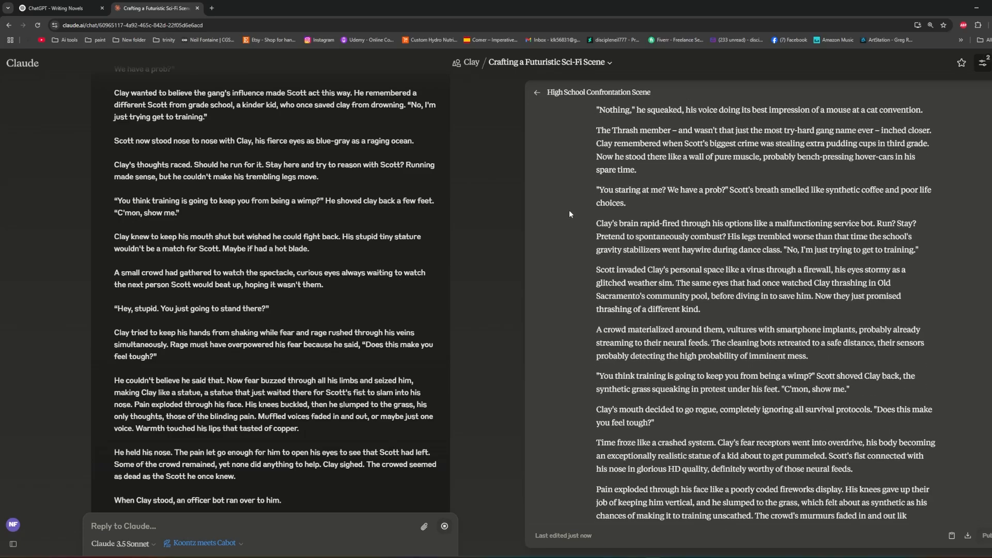
scroll(567, 212, "up", 6)
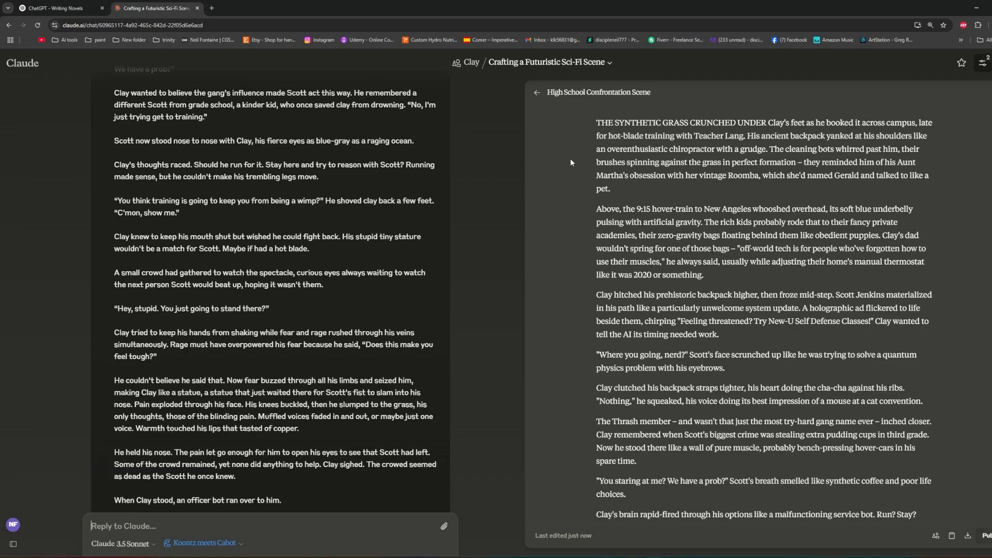
scroll(580, 194, "down", 2)
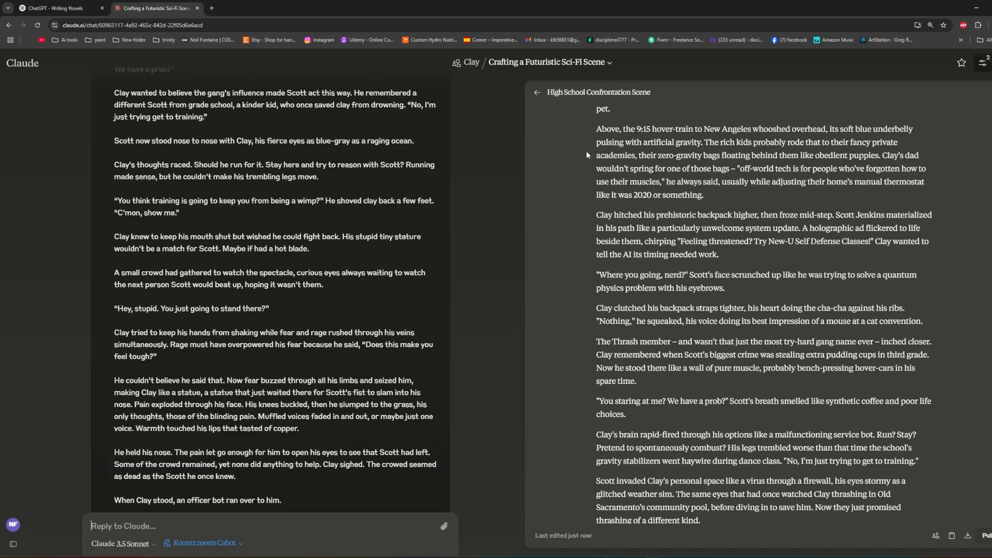
scroll(585, 176, "down", 2)
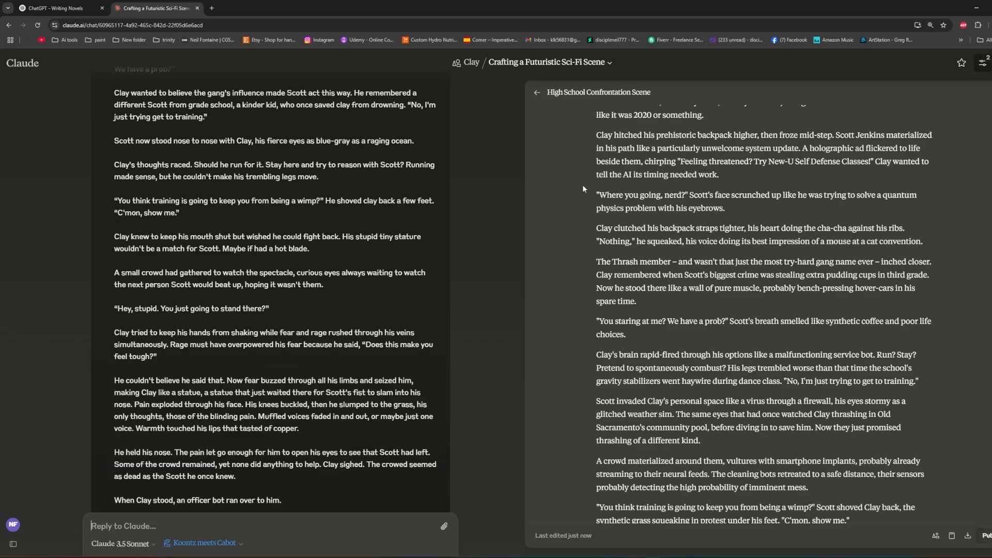
scroll(583, 190, "down", 2)
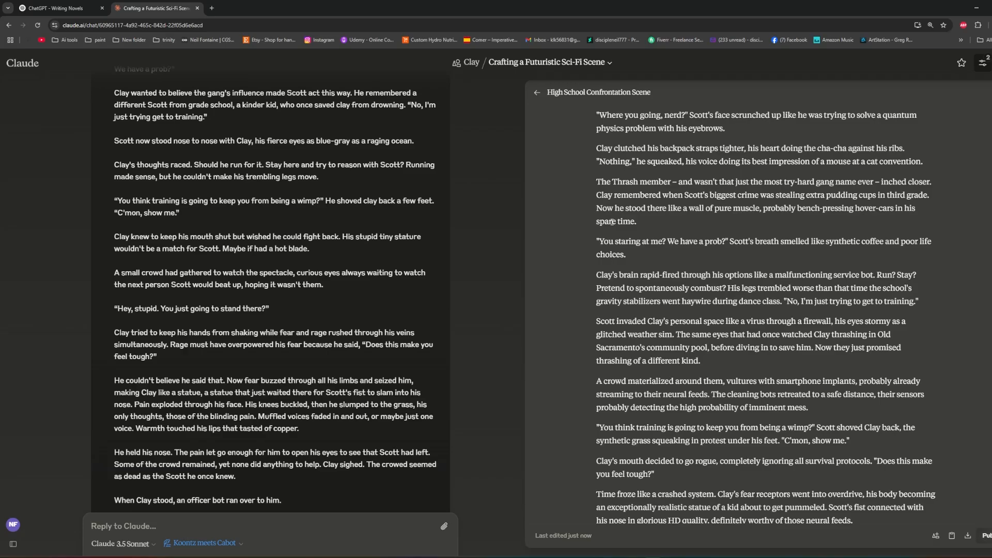
scroll(611, 221, "up", 2)
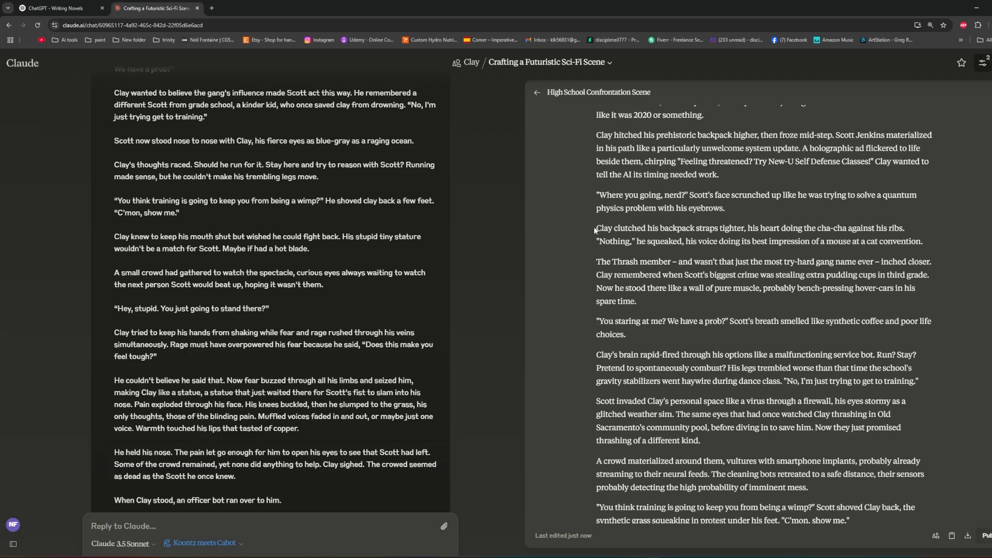
left_click_drag(595, 230, 654, 307)
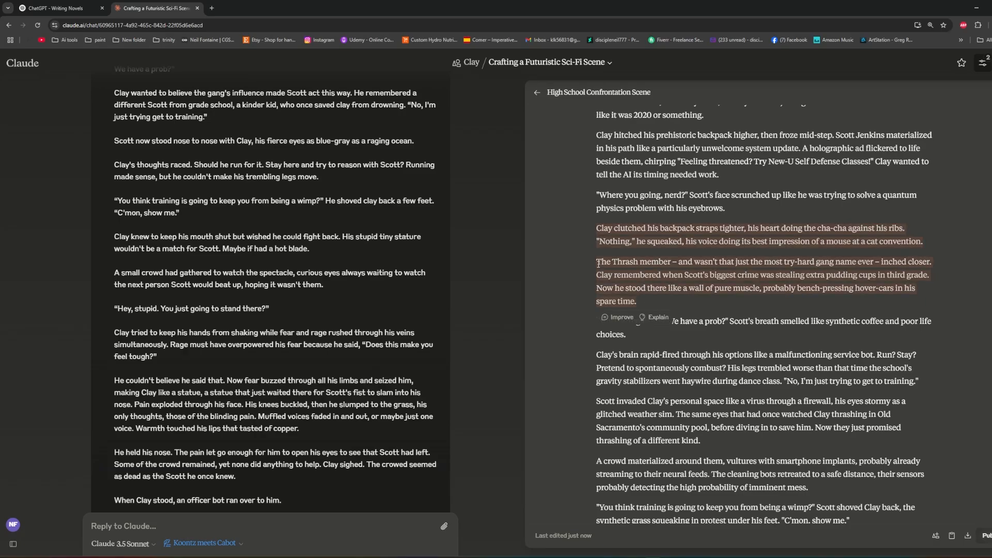
left_click(627, 246)
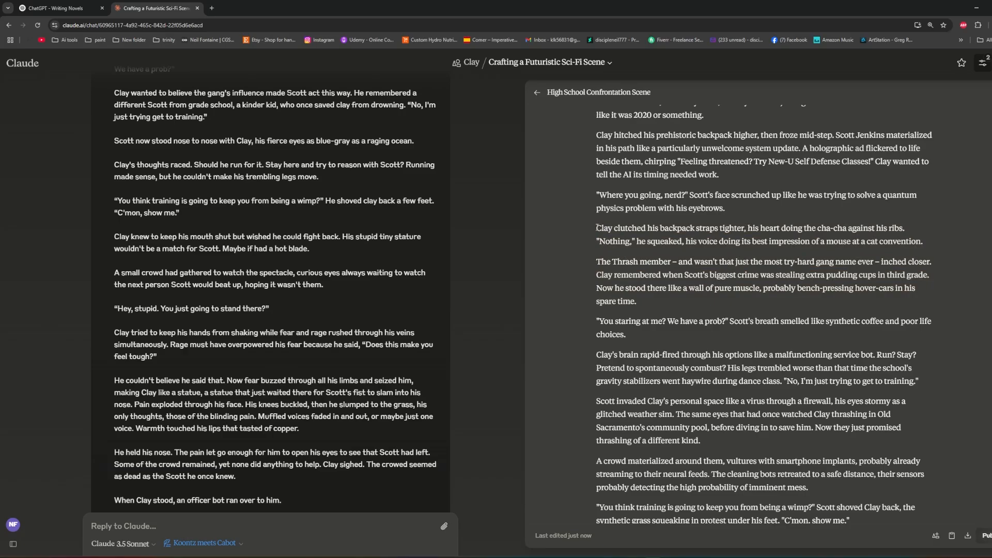
left_click_drag(597, 228, 649, 299)
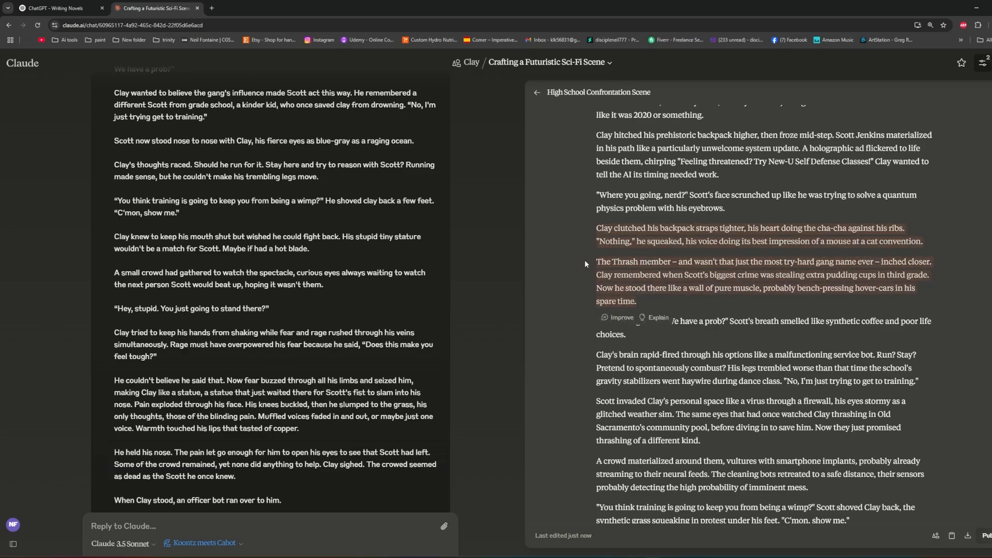
left_click(612, 261)
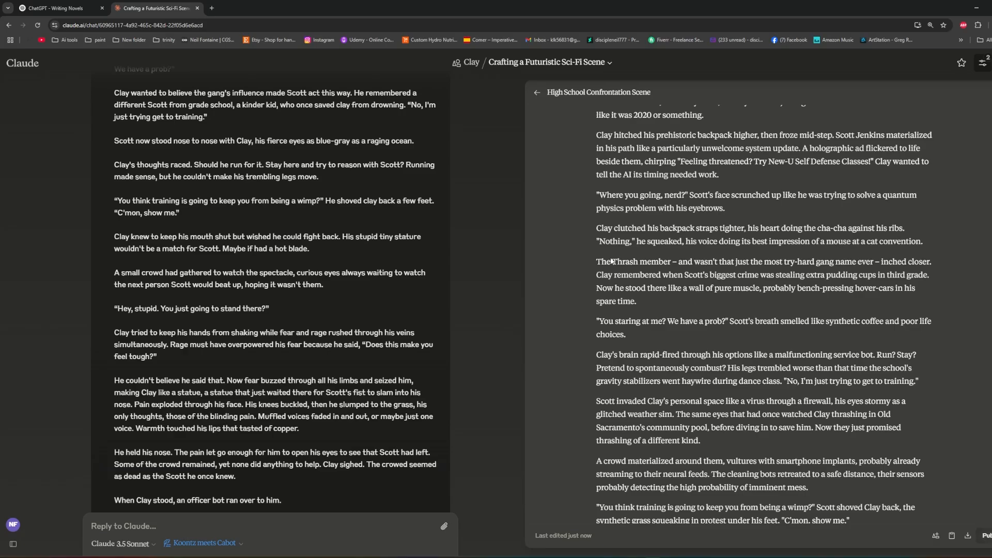
Start a reply: "Good stuff. Do me a favor and edit this doc. Update the section about Scott. Dive a little deeper into his past"
left_click(401, 524)
type("Good stuff. Do ")
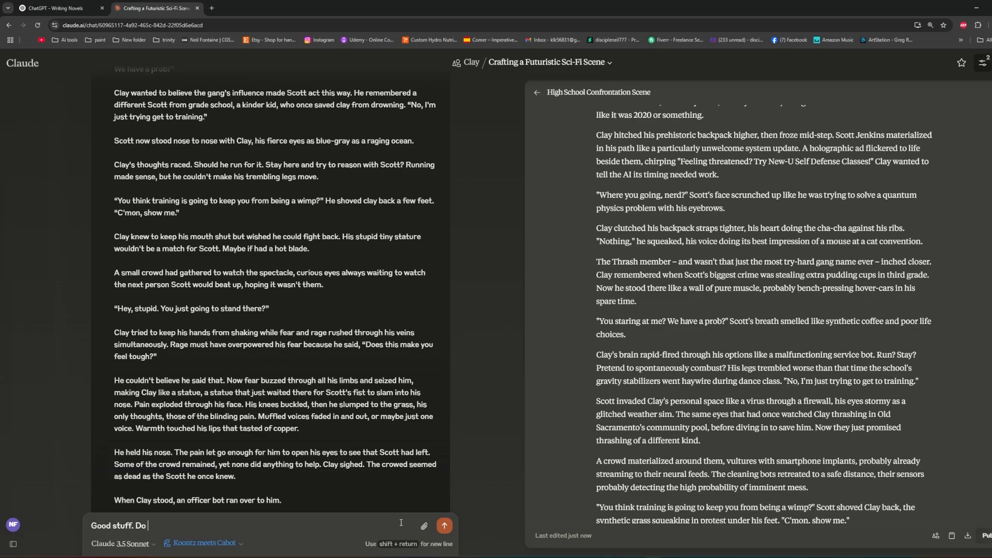
type("me a favor and edit thi")
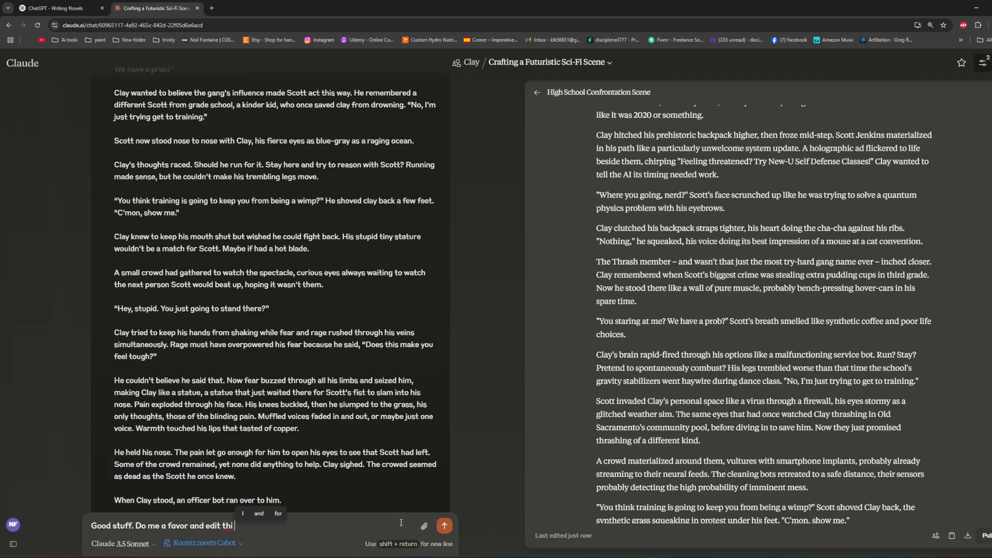
type("s doc. Updat")
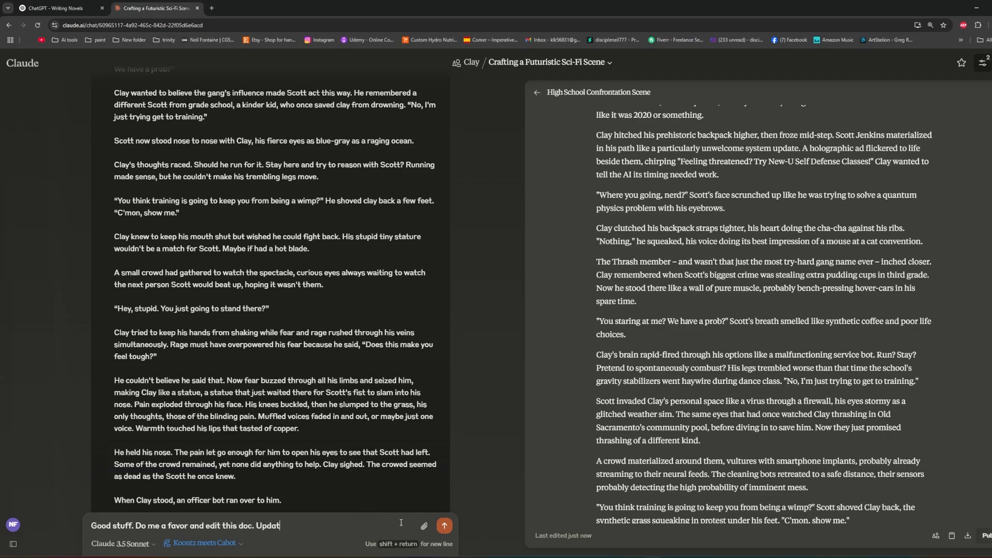
type("e the section about Scott. Dive a little deeper into ")
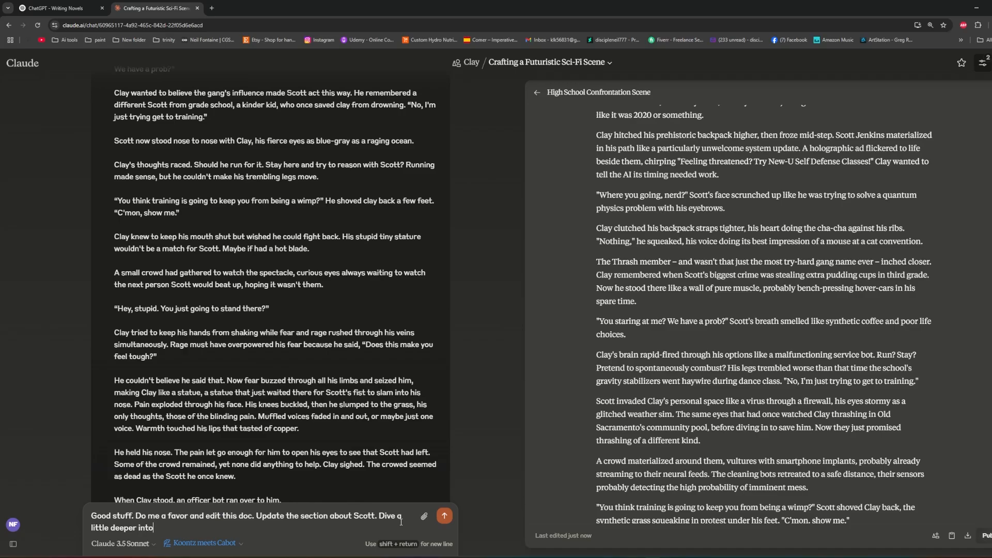
type("his past")
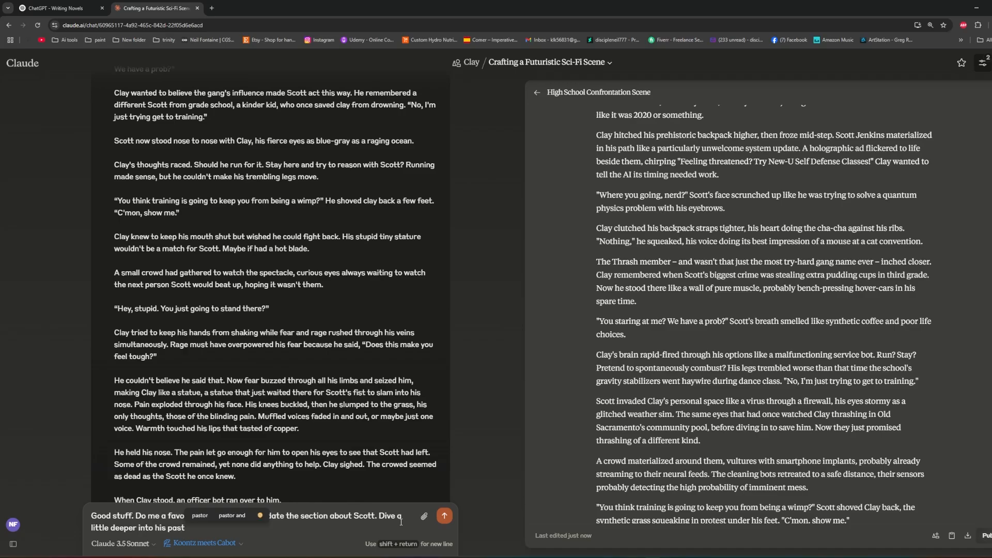
Finish the reply with ", to make him less of a cookie cutter character." and send it
type(", give us a")
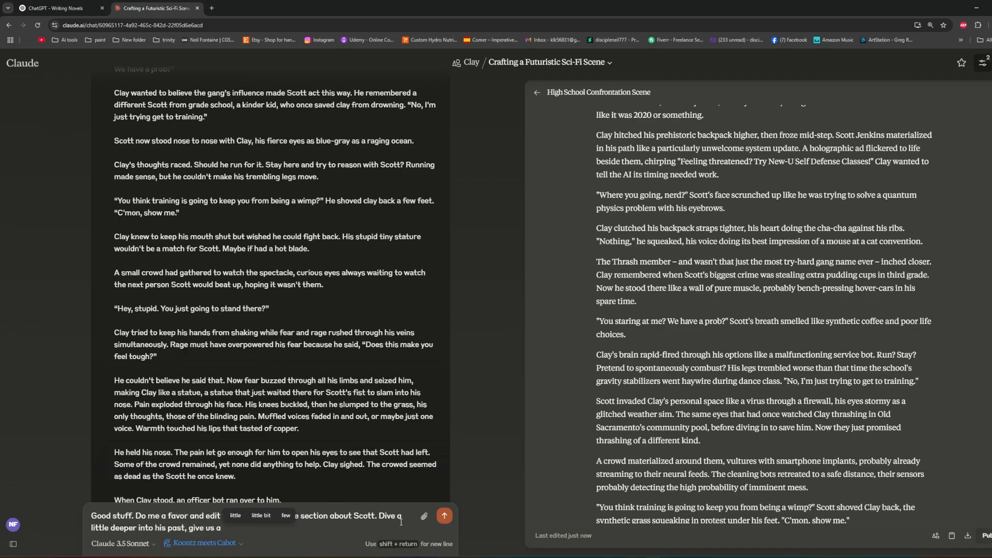
key("BackSpace")
key("BackSpace")
key("BackSpace")
key("BackSpace")
key("BackSpace")
key("BackSpace")
key("BackSpace")
key("BackSpace")
key("BackSpace")
type("to make ")
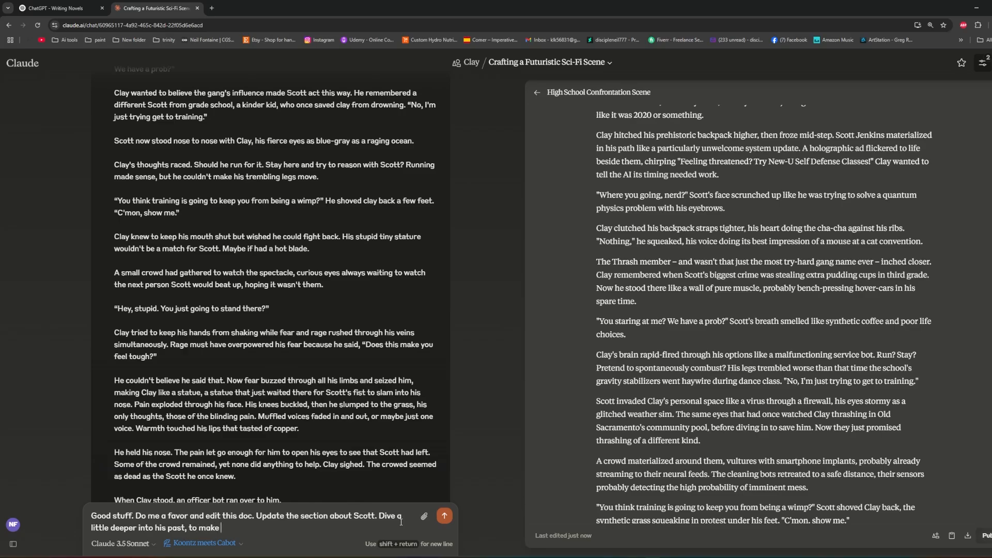
type("him less of a cooki")
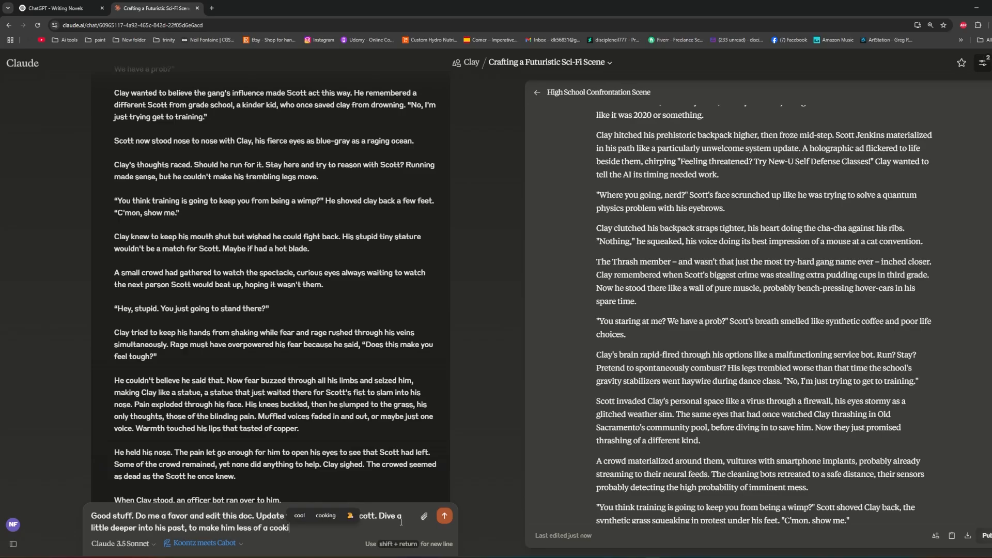
type("e cutter character.")
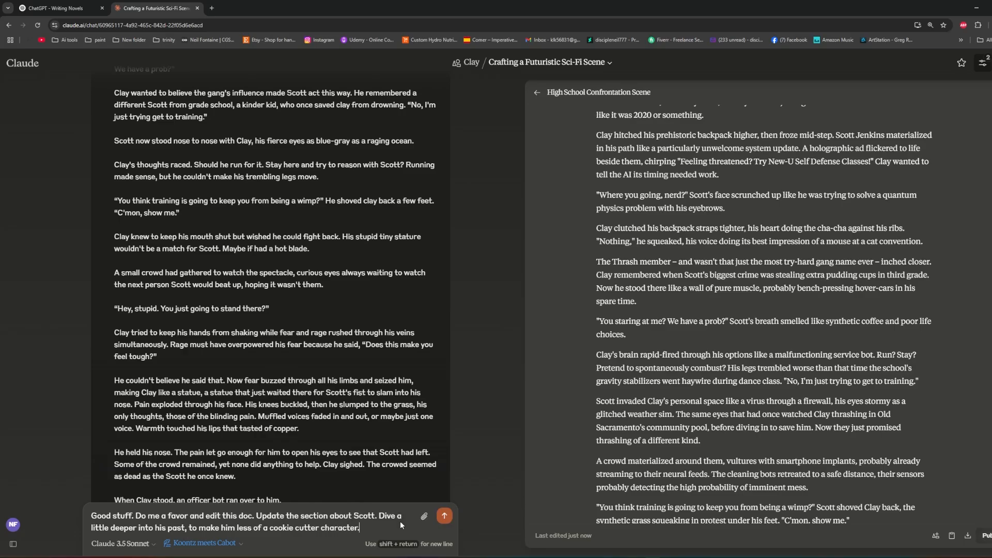
key("Return")
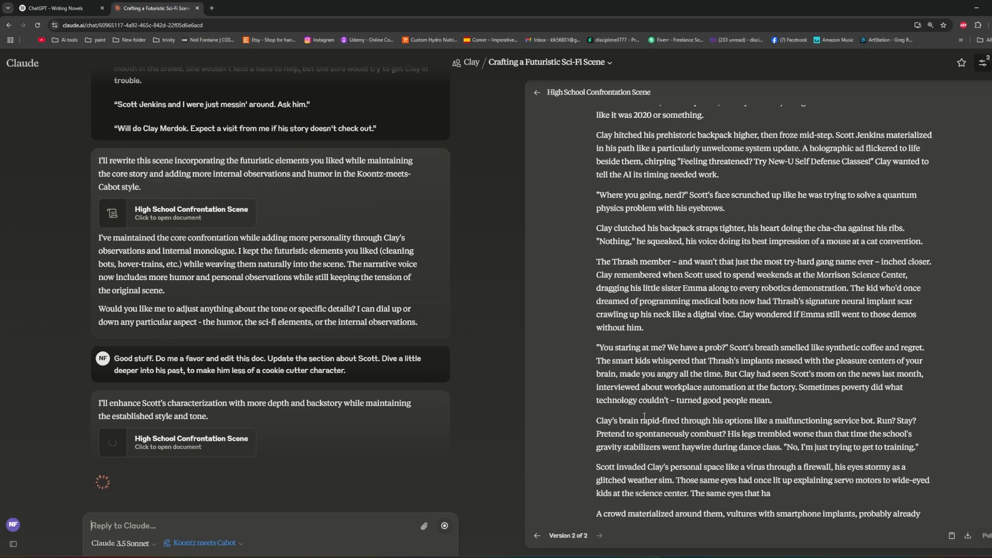
Read the revised scene's expanded passages about Scott's past, from the science center weekends to the pool rescue
scroll(709, 135, "down", 3)
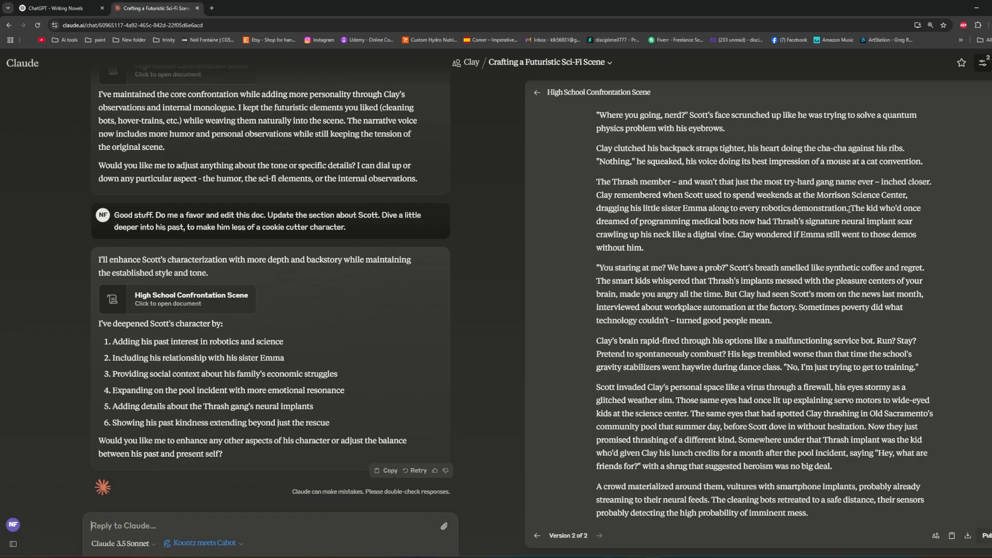
left_click_drag(821, 205, 750, 194)
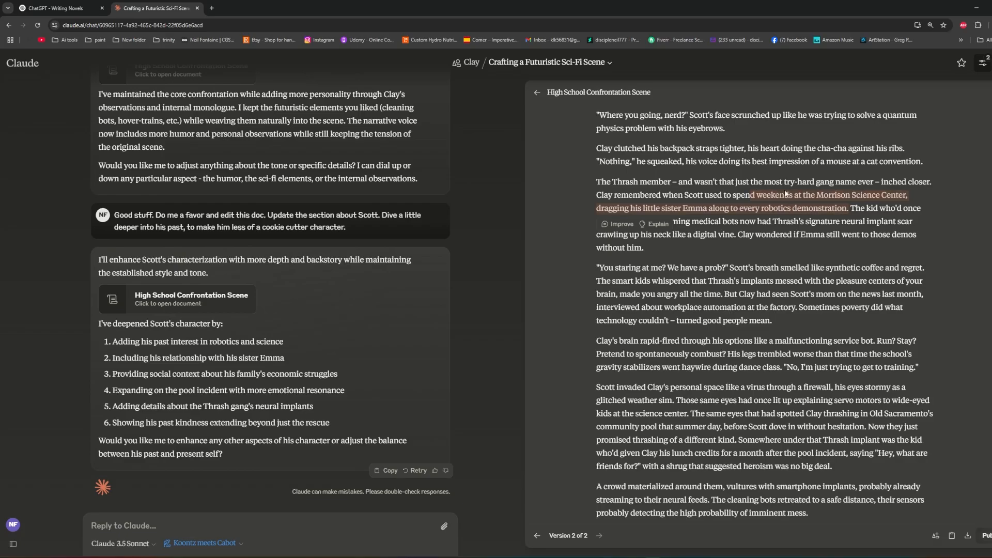
left_click(640, 191)
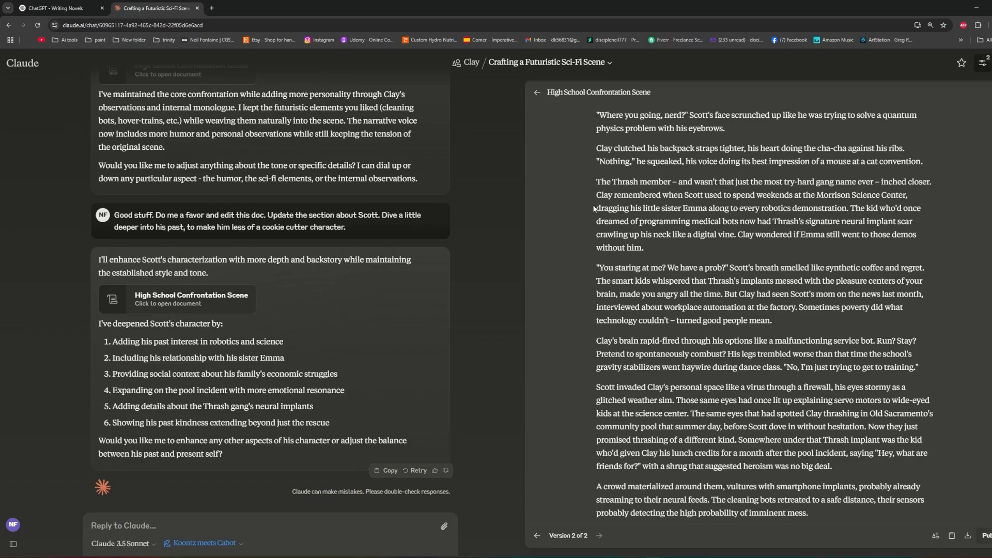
scroll(595, 209, "down", 3)
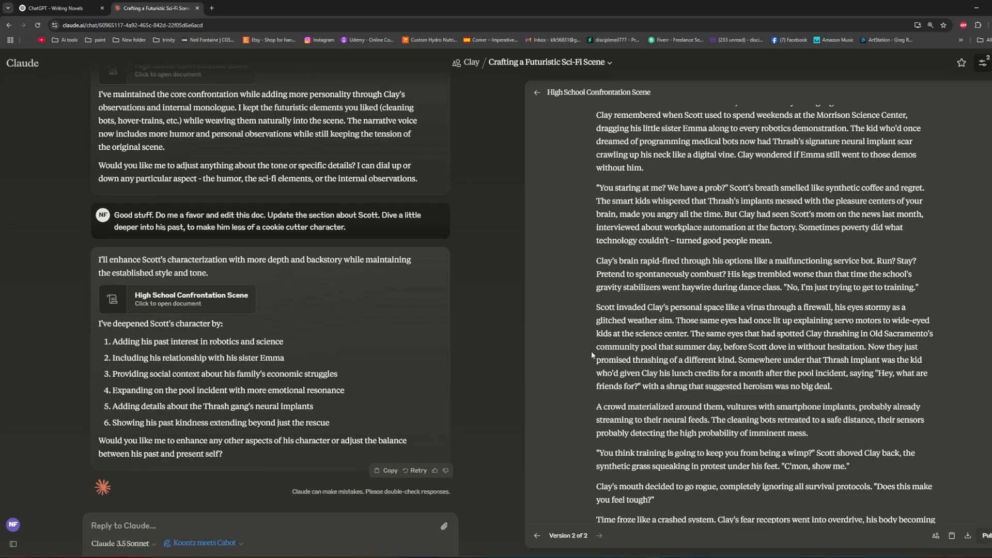
scroll(592, 353, "down", 2)
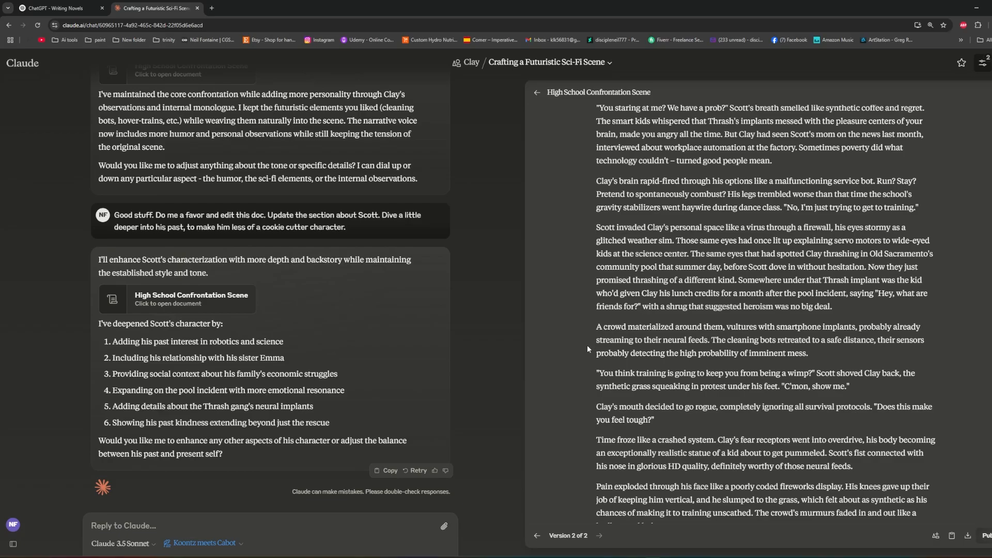
Read the rest of the revised confrontation scene, from the pool rescue memory through the punch to the officer bot's departure
scroll(588, 348, "down", 2)
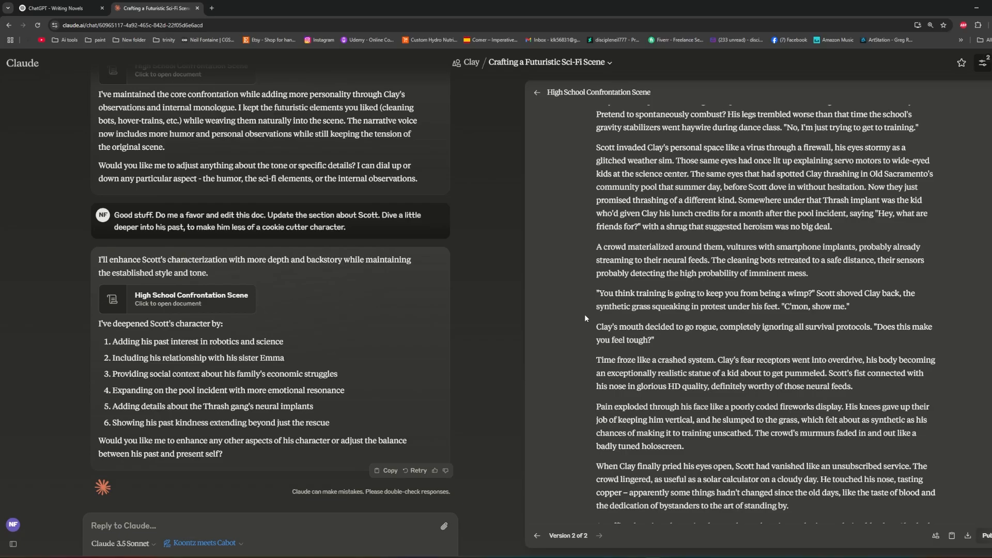
scroll(582, 318, "down", 2)
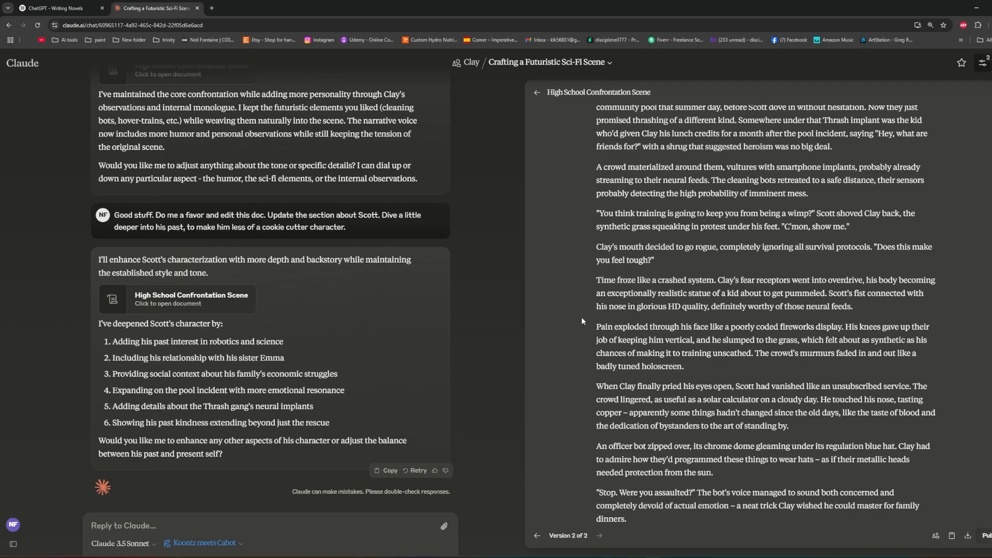
scroll(582, 321, "down", 2)
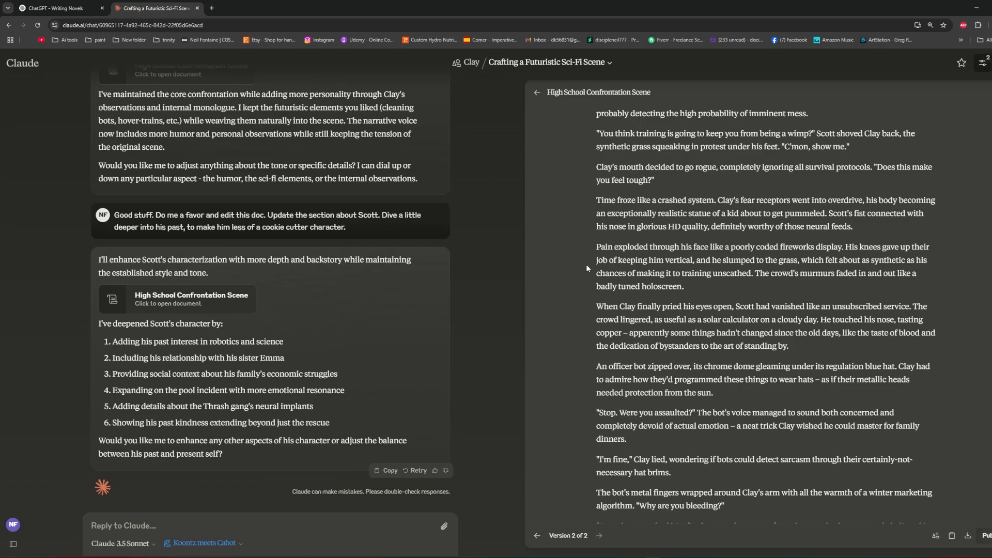
scroll(579, 276, "down", 2)
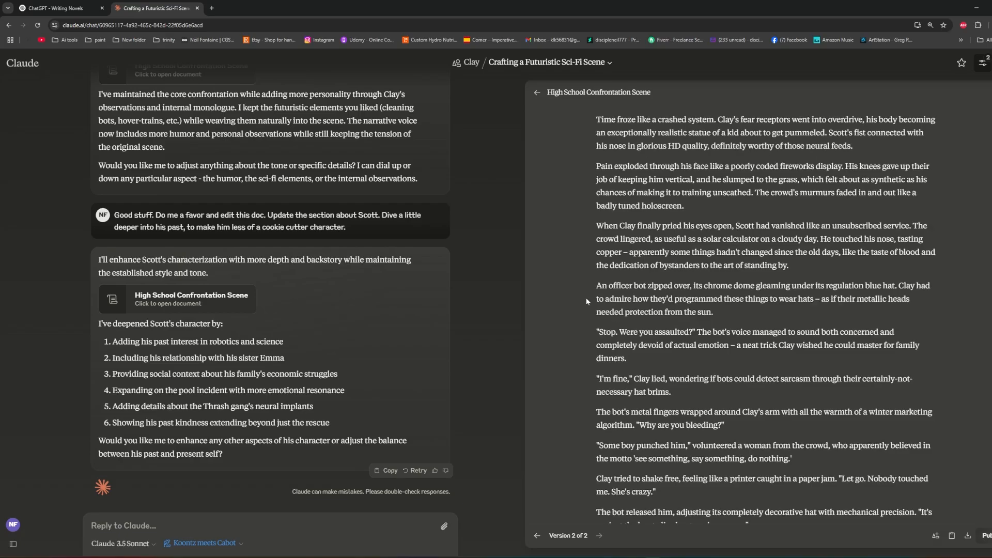
scroll(587, 300, "down", 2)
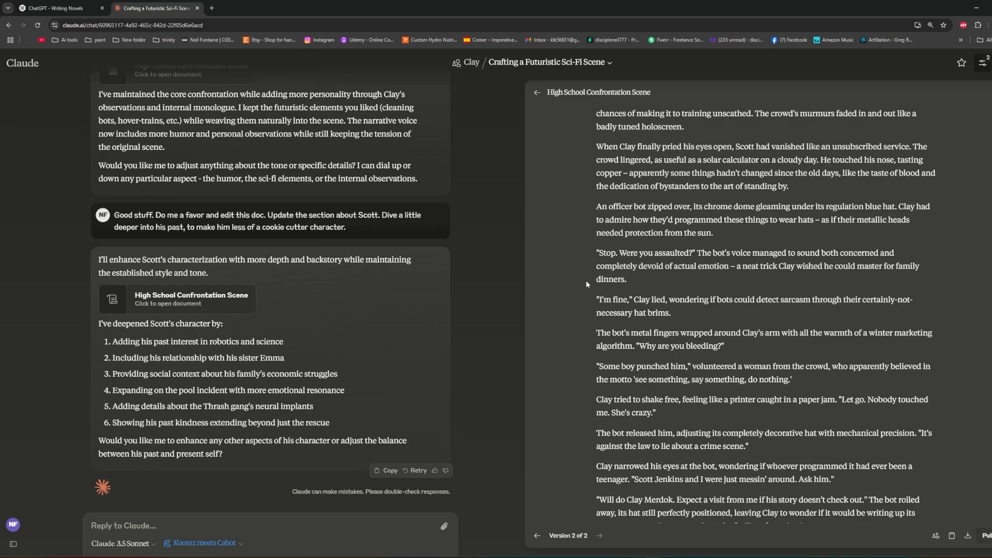
scroll(578, 284, "down", 1)
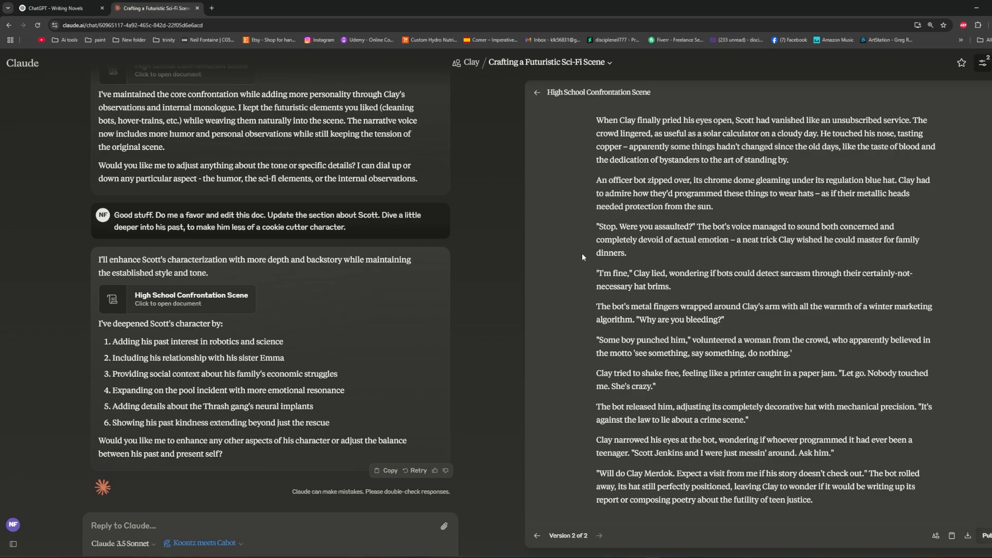
Highlight and review the officer bot exchange at the end of the scene, especially the dialogue starting with "I'm fine."
left_click_drag(575, 196, 831, 495)
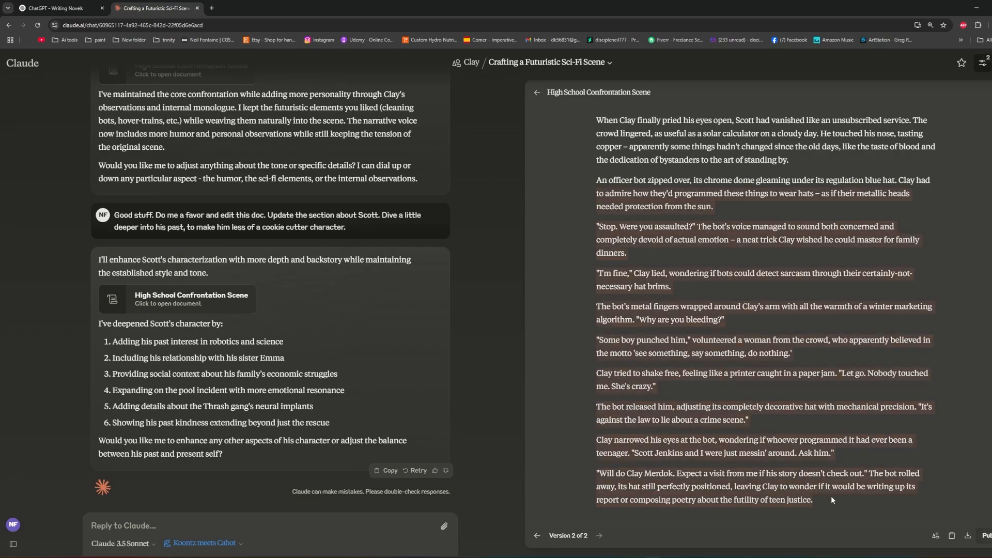
left_click(631, 306)
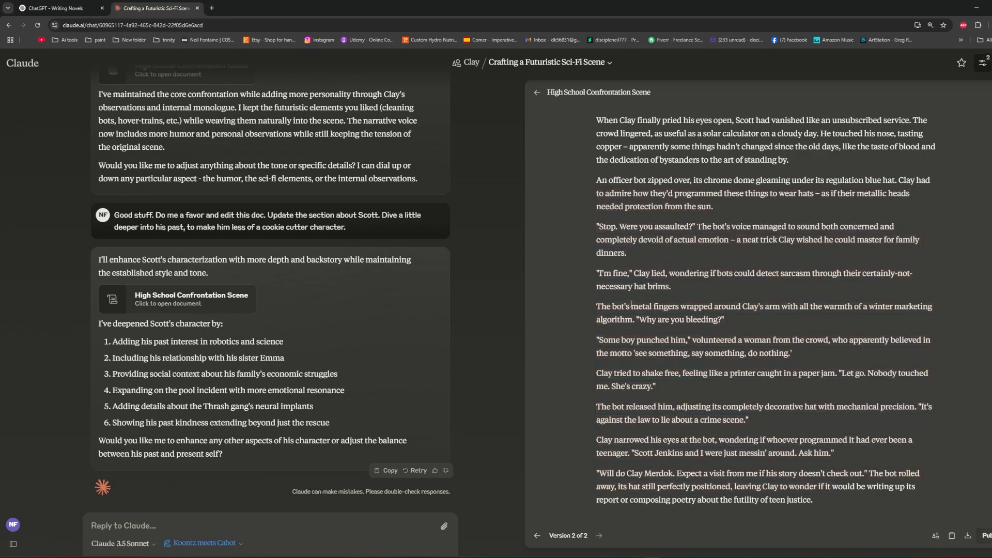
scroll(588, 297, "up", 20)
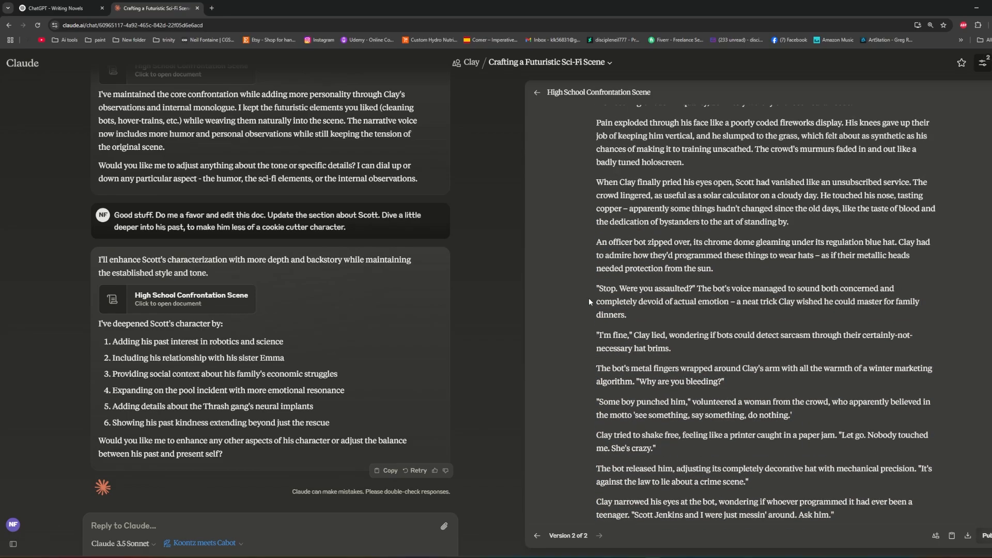
scroll(591, 293, "down", 20)
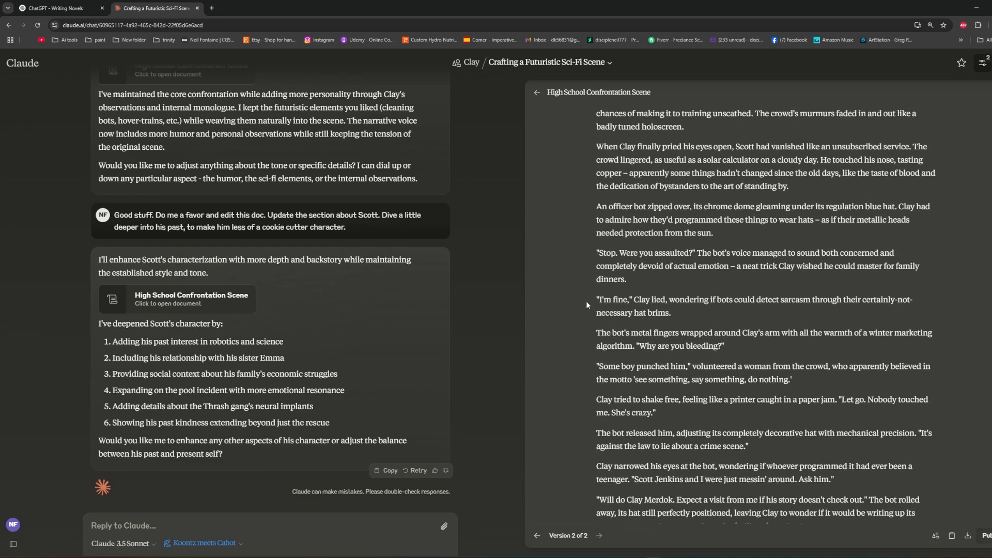
scroll(587, 303, "down", 1)
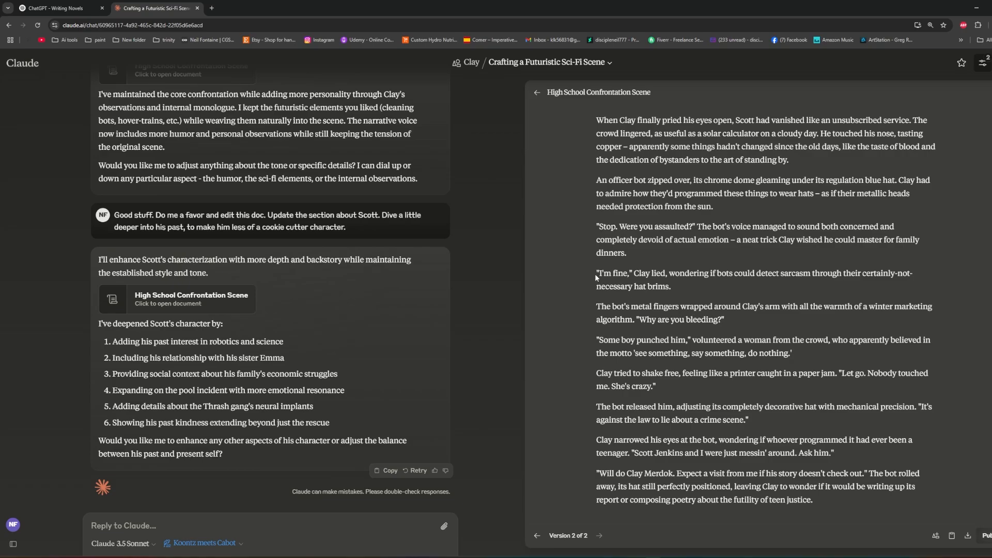
left_click_drag(595, 274, 839, 457)
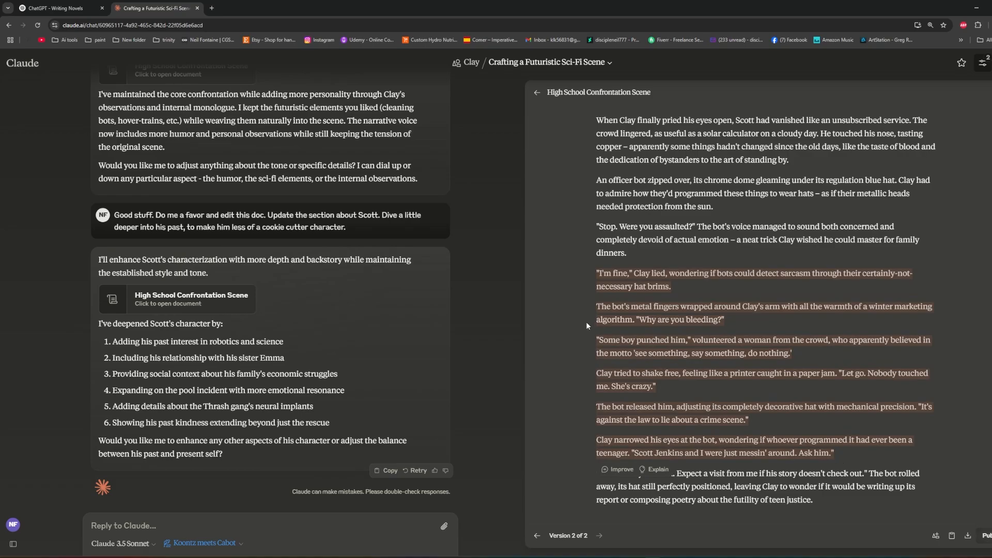
left_click(670, 301)
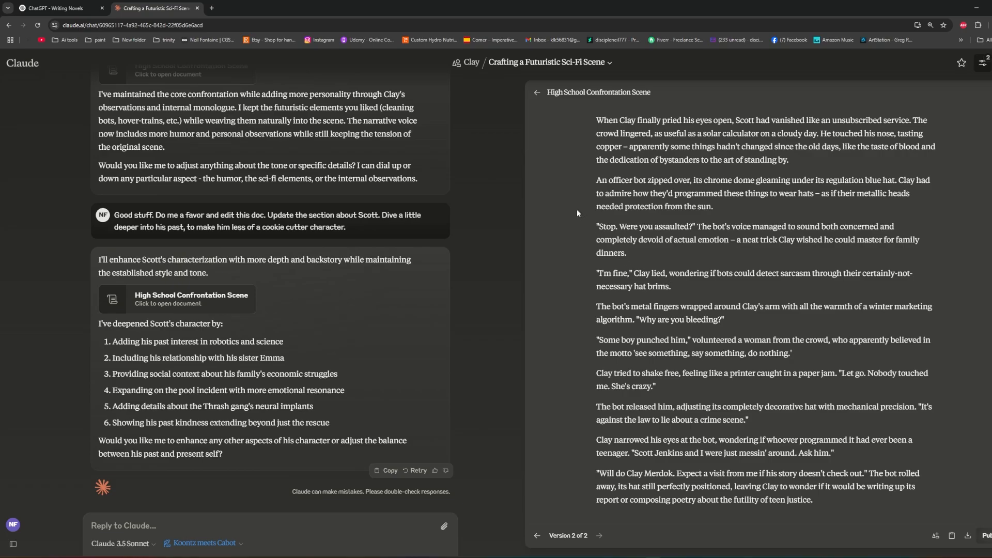
Go back to the scene's opening and the earlier Dean Koontz prompt, and switch to the ChatGPT Writing Novels conversation
scroll(561, 225, "up", 15)
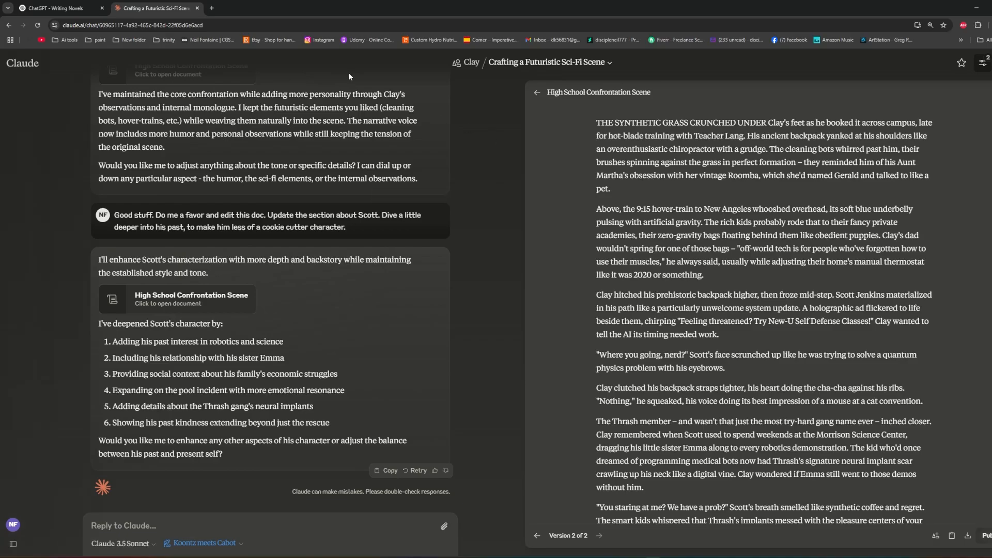
scroll(348, 73, "up", 10)
scroll(398, 154, "up", 8)
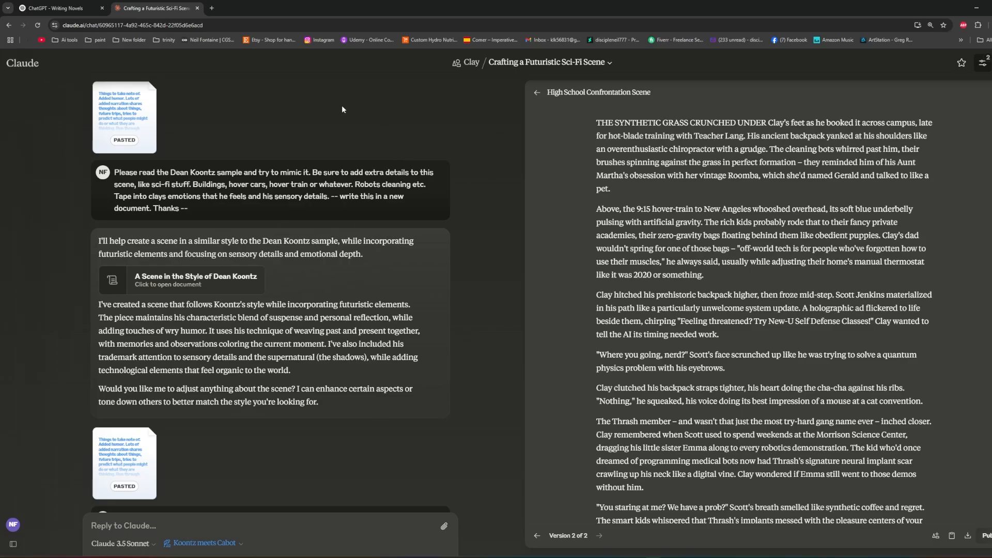
key("ctrl+Tab")
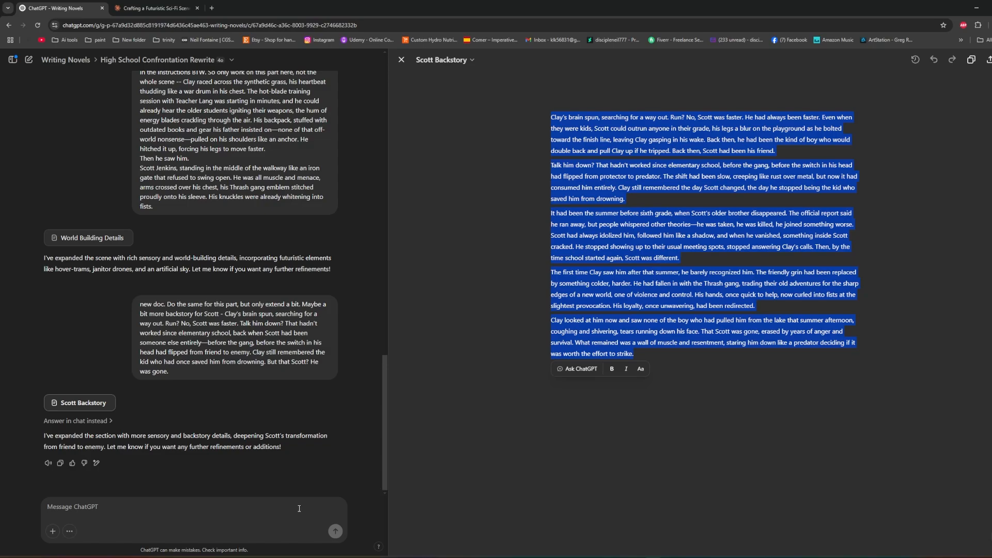
type("Coo")
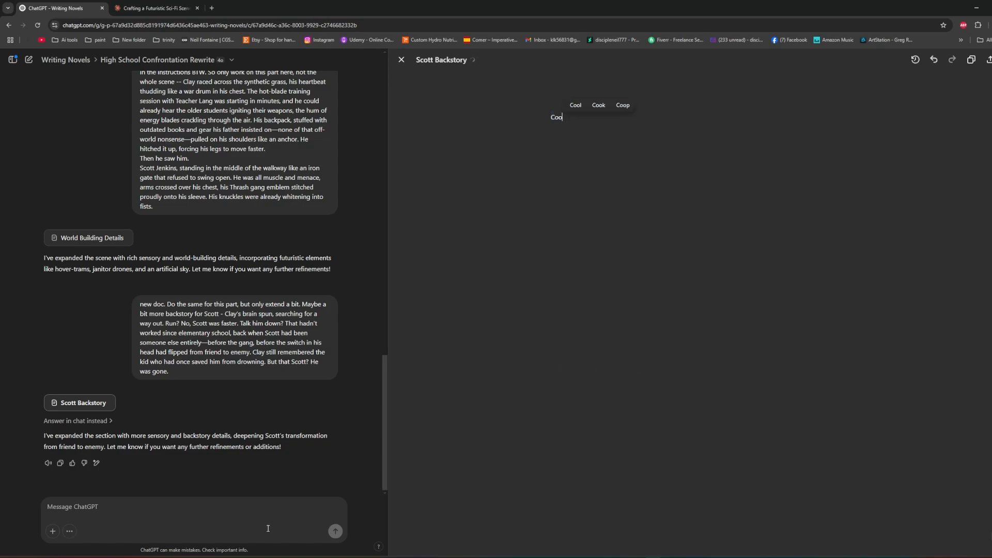
key("BackSpace")
key("BackSpace")
key("BackSpace")
Start a chat message: "Good job. Now I would like you to continue the scene. Bring clay to training and make it exiting."
type("Good job")
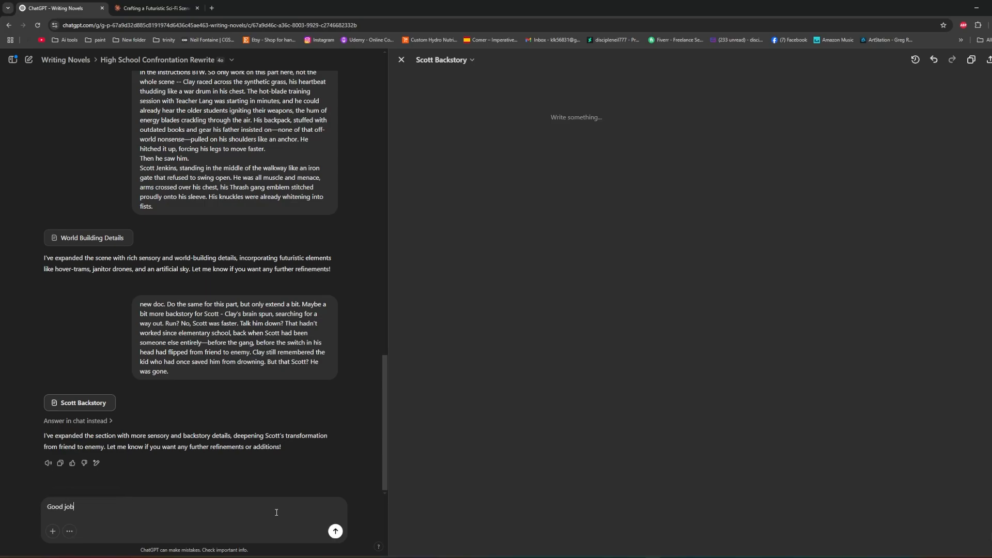
type(". Now I would lik")
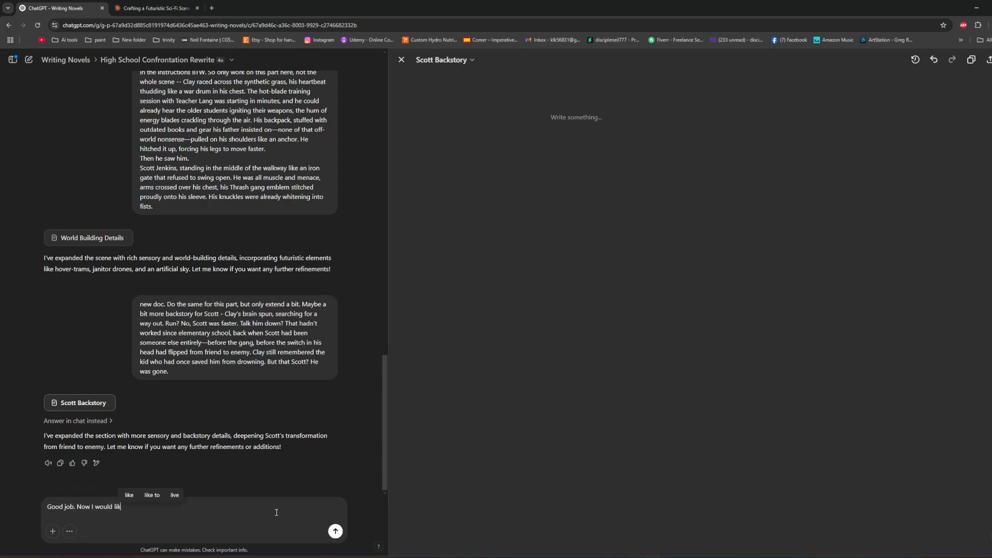
type("e you to continue t")
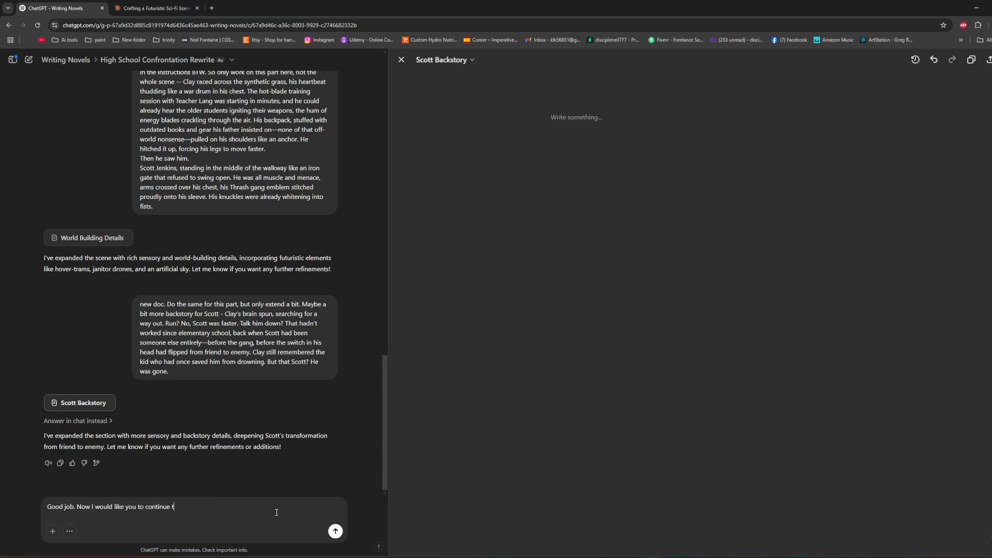
type("he scene")
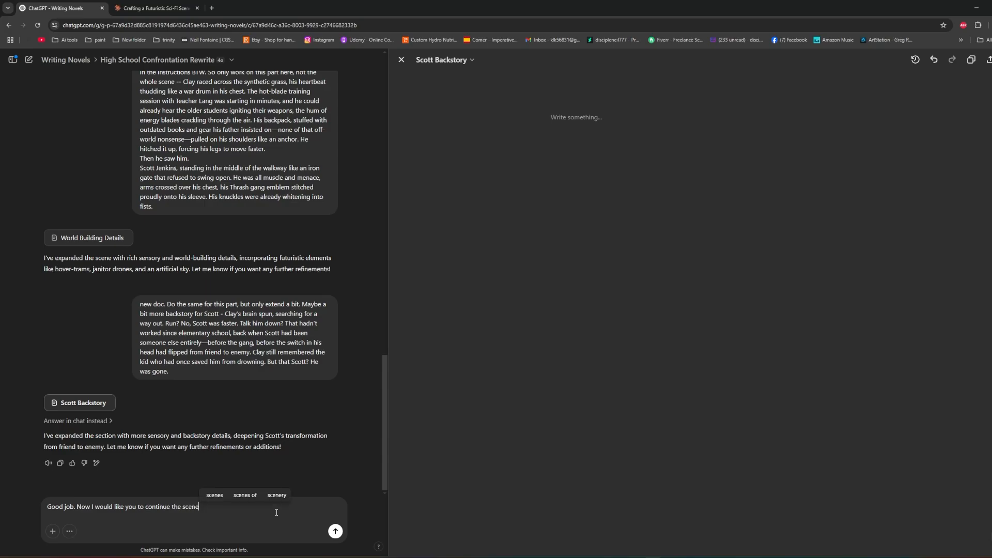
type(". Bring")
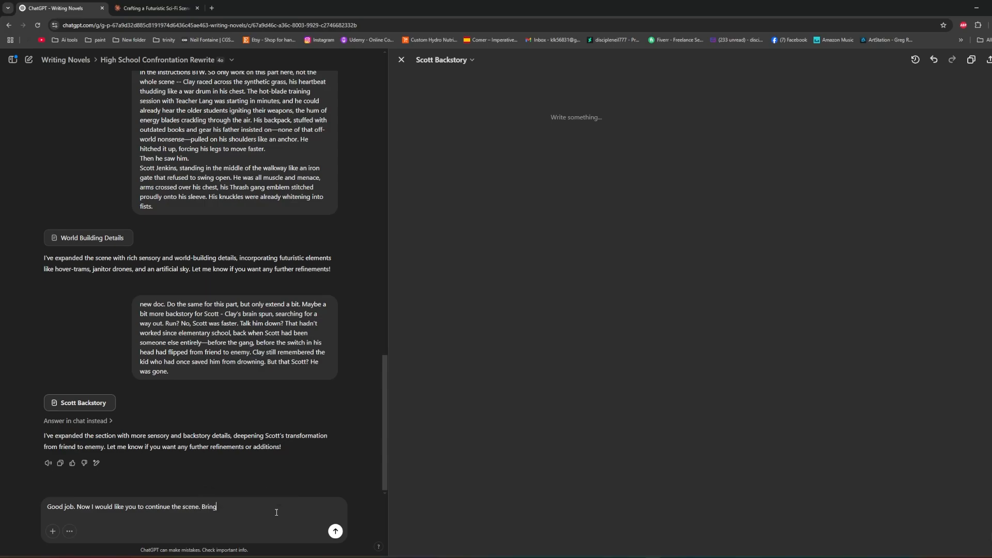
type(" clay to ")
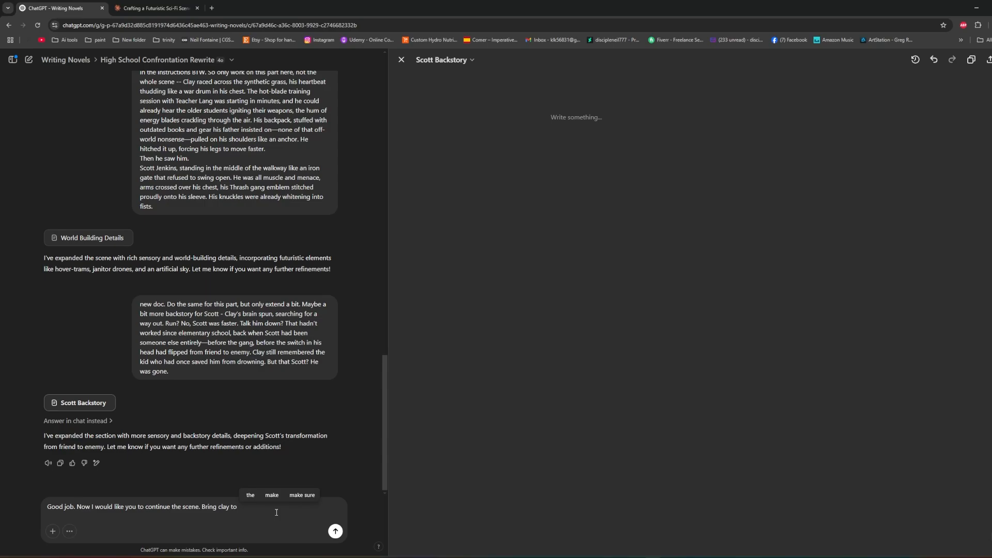
type("training and make ")
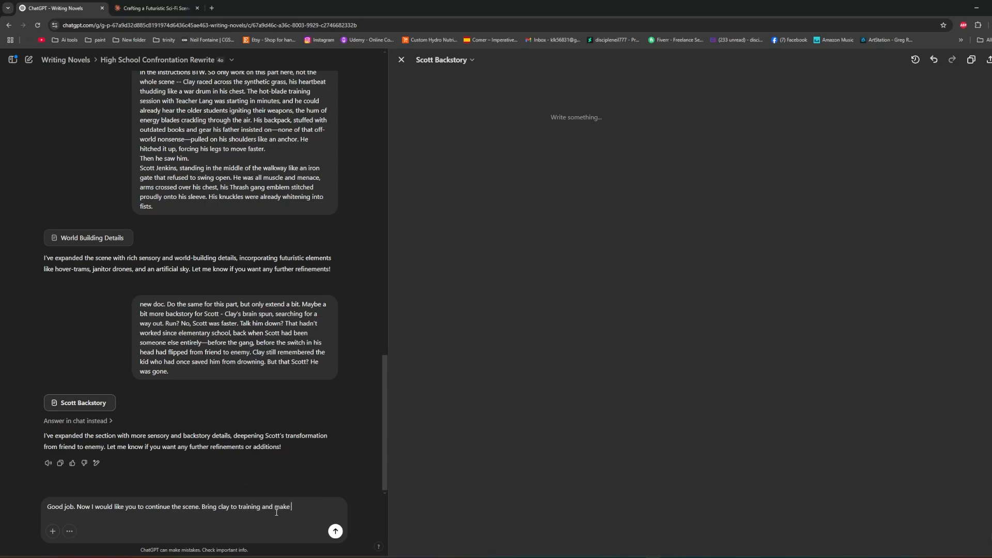
type("it exiting.")
Extend the message with "Lang is hard on him. Clay's Dad told her to be. Clay needs to"
type(":")
type("ang is hard")
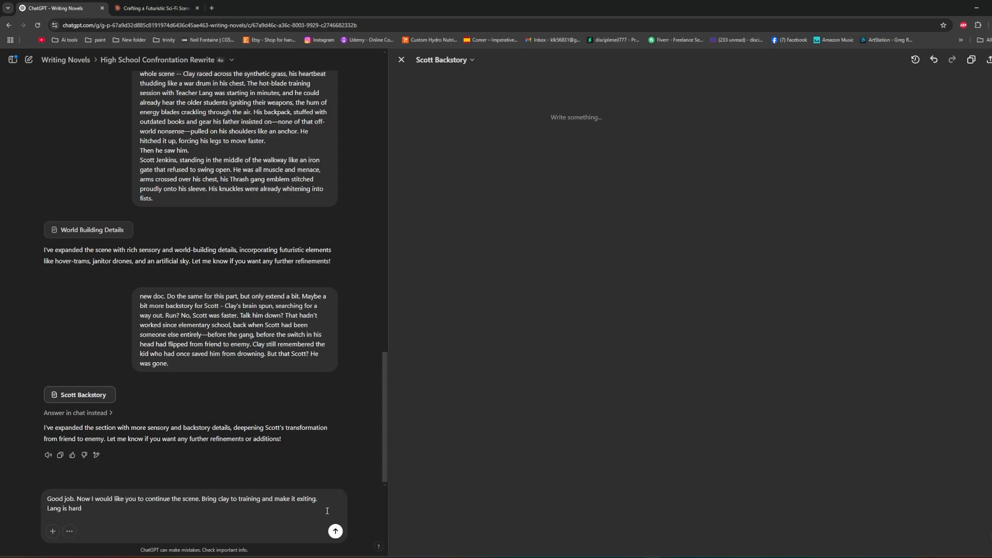
type(" on him, bu")
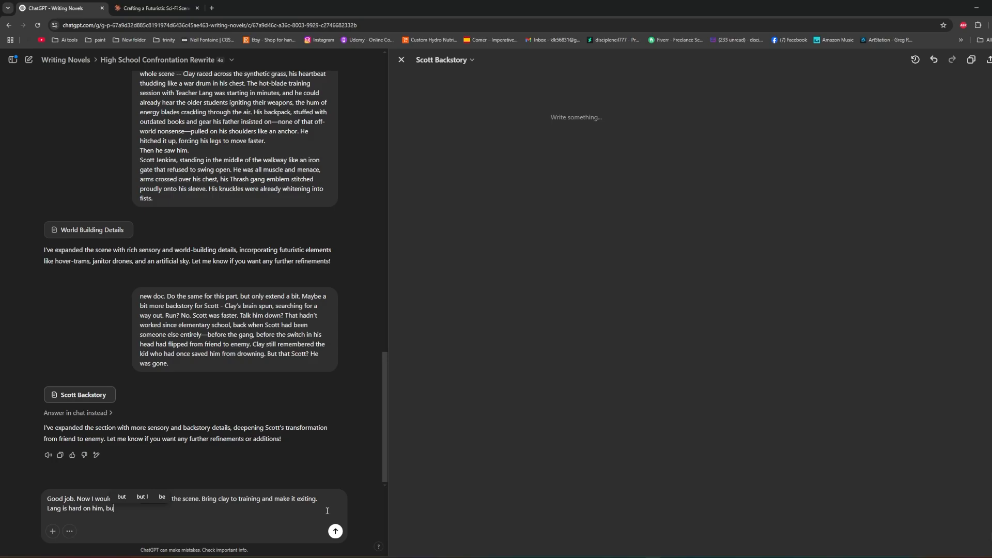
type("t")
key("BackSpace")
key("BackSpace")
key("BackSpace")
key("BackSpace")
key("BackSpace")
key("BackSpace")
type("be")
key("BackSpace")
key("BackSpace")
key("BackSpace")
type(". Clay")
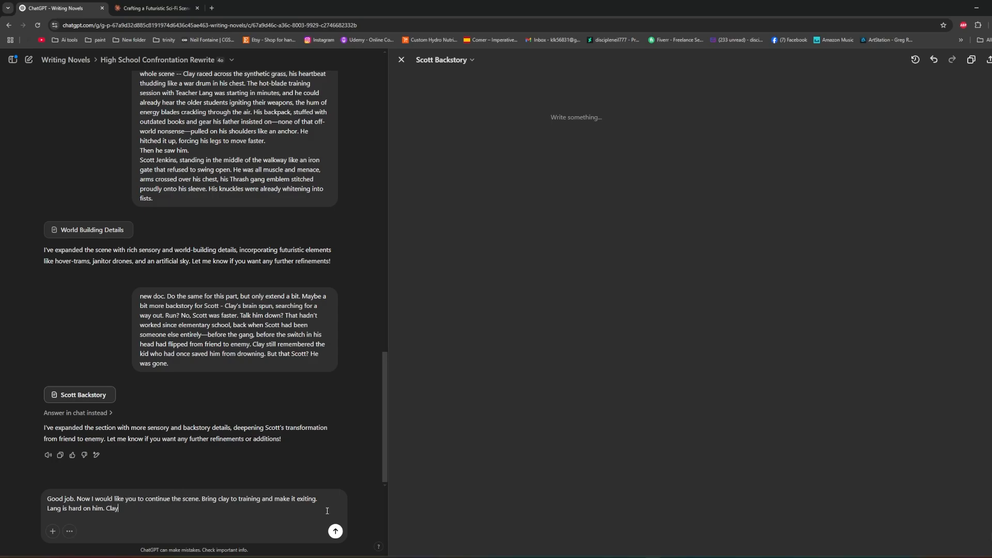
type("'s Dad told her to be. Clay needs to ")
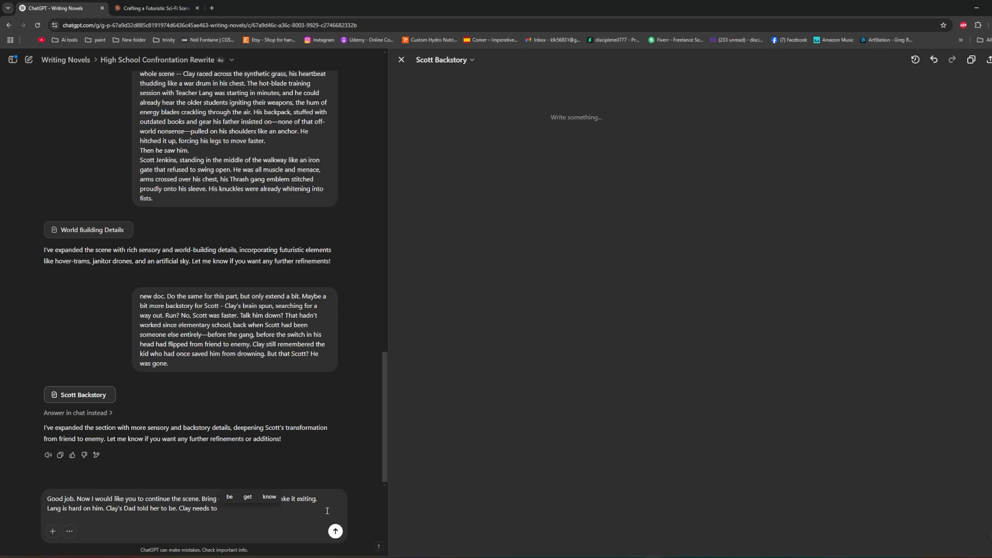
Try "tuffin" as the next word of the message and check its spelling suggestions
type("tuffin")
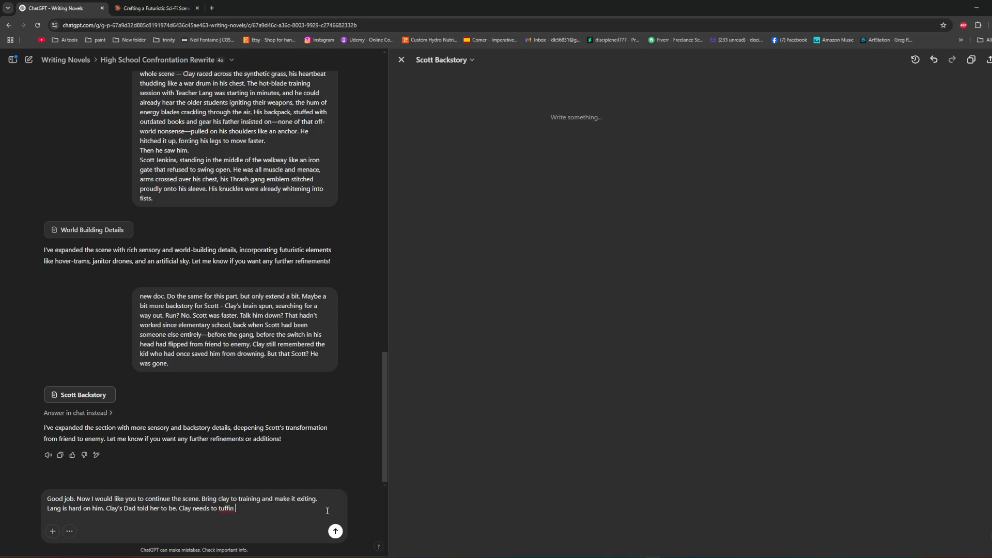
key("BackSpace")
key("BackSpace")
key("BackSpace")
key("BackSpace")
key("BackSpace")
key("BackSpace")
key("BackSpace")
type("tuffin")
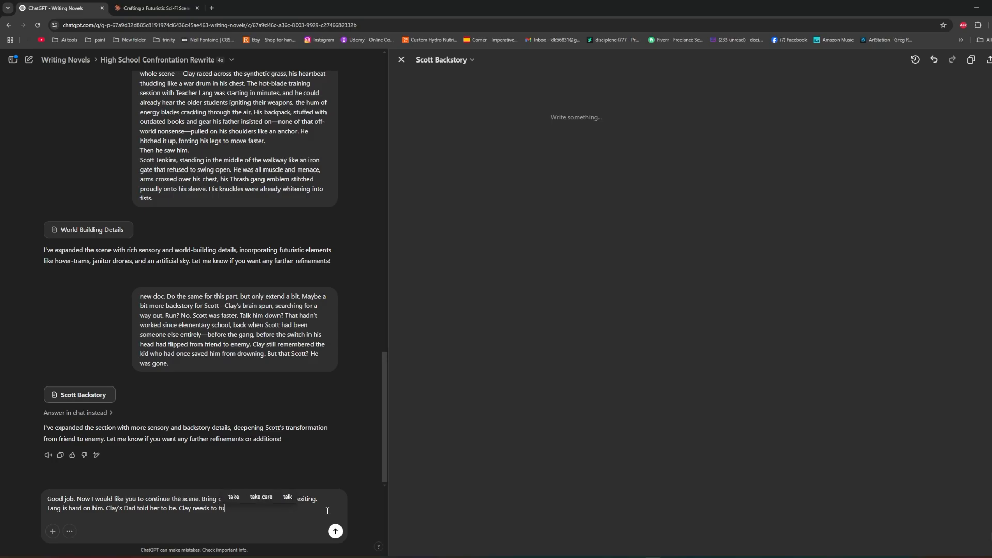
right_click(228, 508)
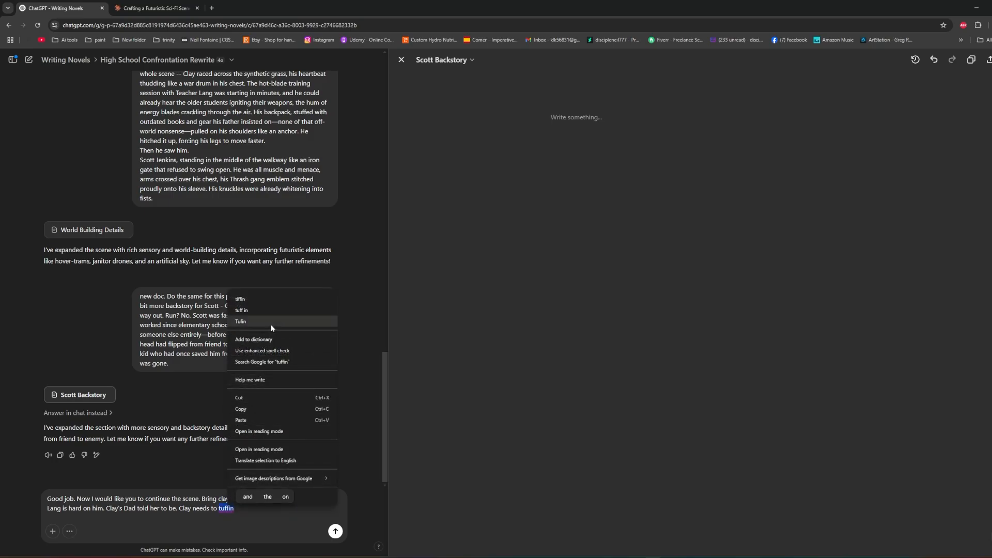
left_click(267, 521)
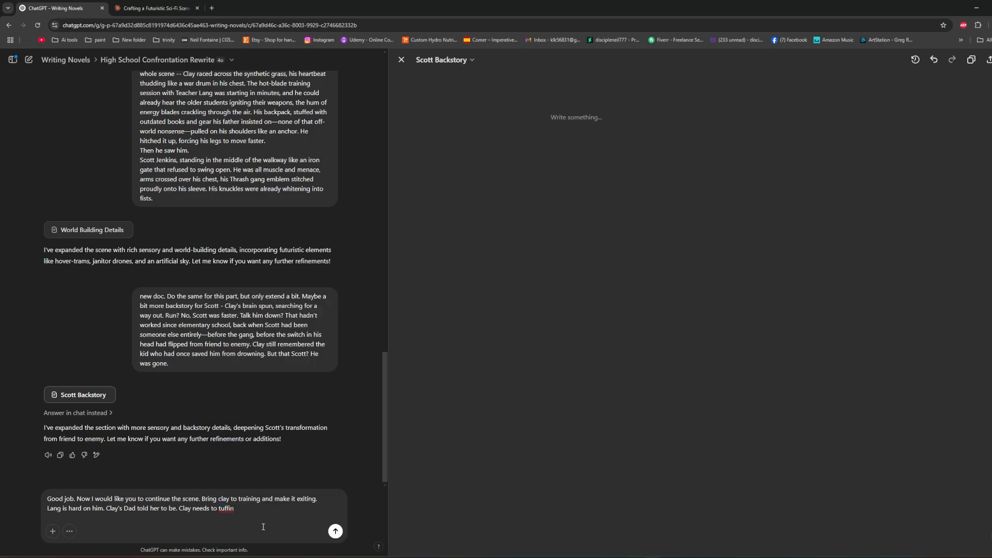
Correct the misspelled last word of the message so the sentence ends with "toughen up"
key("BackSpace")
key("BackSpace")
key("BackSpace")
key("BackSpace")
key("BackSpace")
type("oughin")
key("BackSpace")
key("BackSpace")
type("en")
key("BackSpace")
type(".")
type("up")
Extend the message with "Have Lang cut him with the burning blade. Clay is like, hey what seeting is that"
type(". Hav")
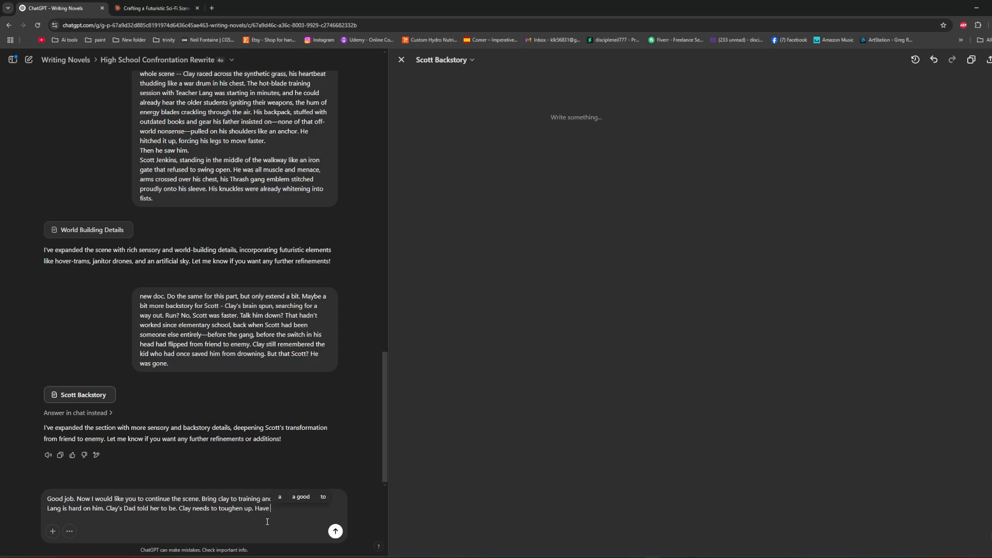
type("e Lang ccut him with the burning")
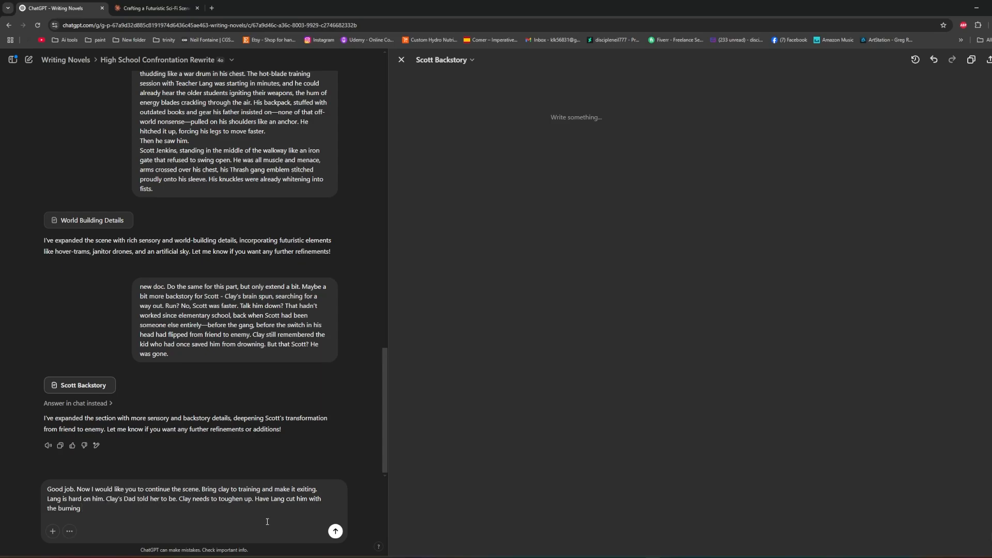
type(" blade. Clay is like, hey what seeting is that")
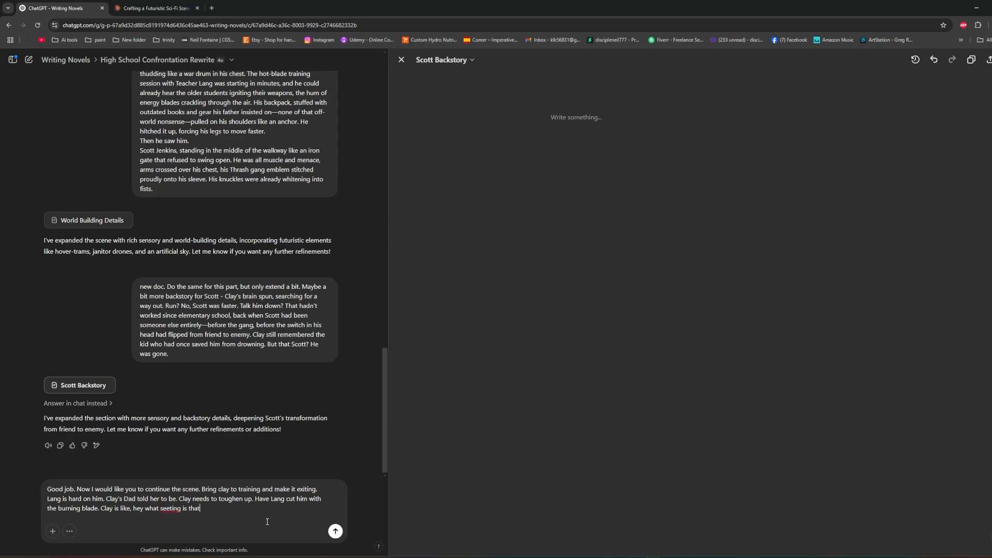
Correct "seeting" to "setting" and continue the message with "is that on? I want to leave. No. You dad pay big, you stay and learn."
type(" on?")
key("BackSpace")
key("BackSpace")
key("BackSpace")
key("BackSpace")
key("BackSpace")
key("BackSpace")
key("BackSpace")
key("BackSpace")
key("BackSpace")
key("BackSpace")
key("BackSpace")
key("BackSpace")
key("BackSpace")
key("BackSpace")
key("BackSpace")
key("BackSpace")
key("BackSpace")
type("tting is that on? I want to leave. No. You dad ")
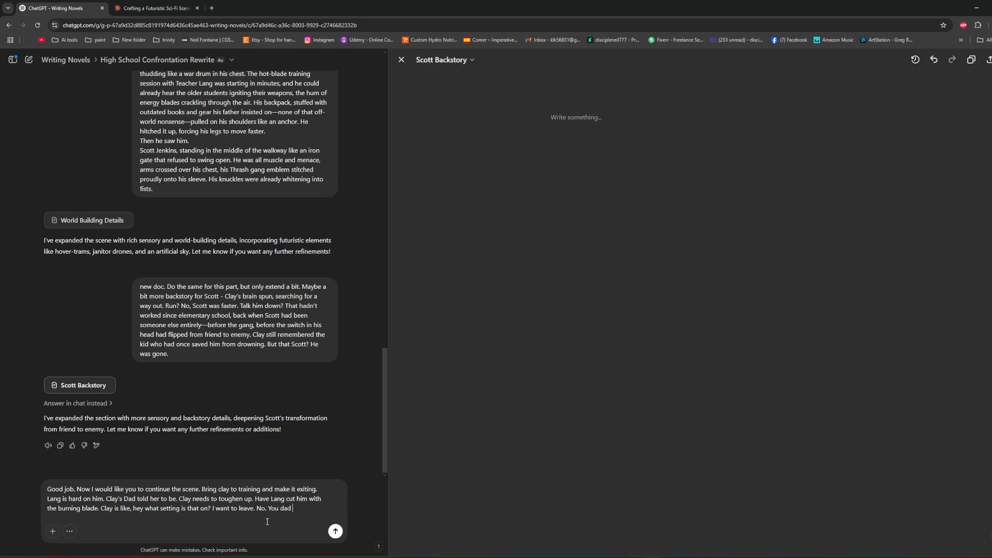
type("pay big, you stay and learn")
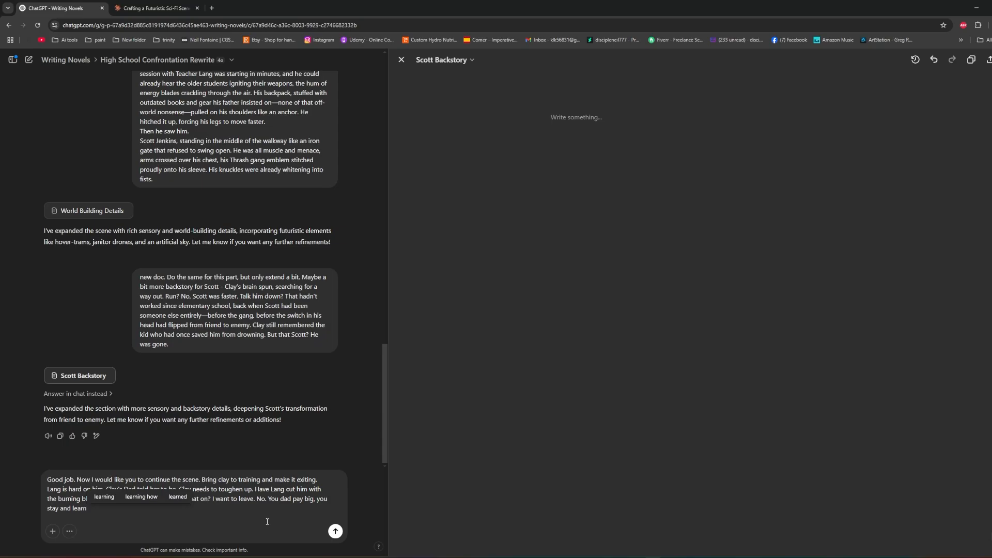
type(".")
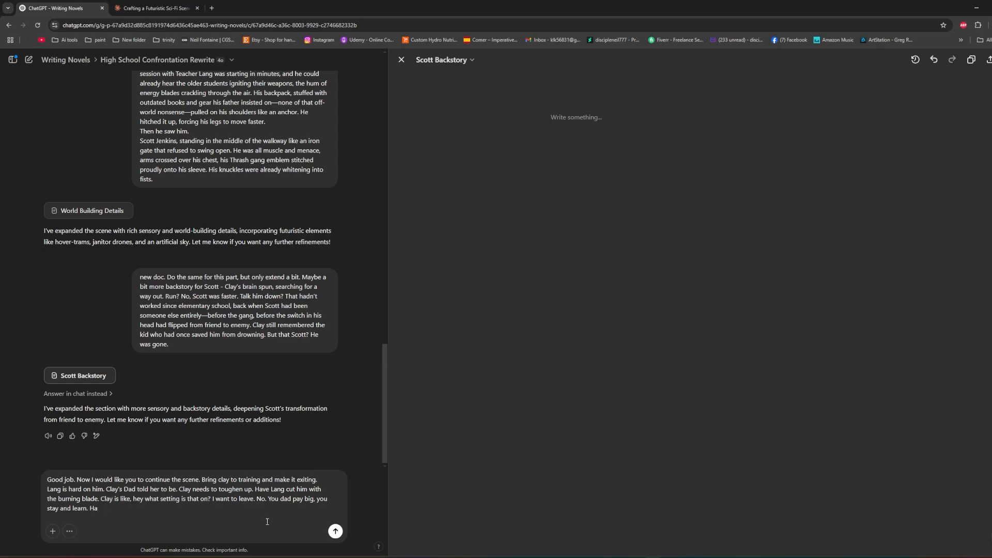
Add "By the end of the training, Have clay learn something. Be sure to use sensory details," to the message
type("By the end of the training, Have clay learn something. ")
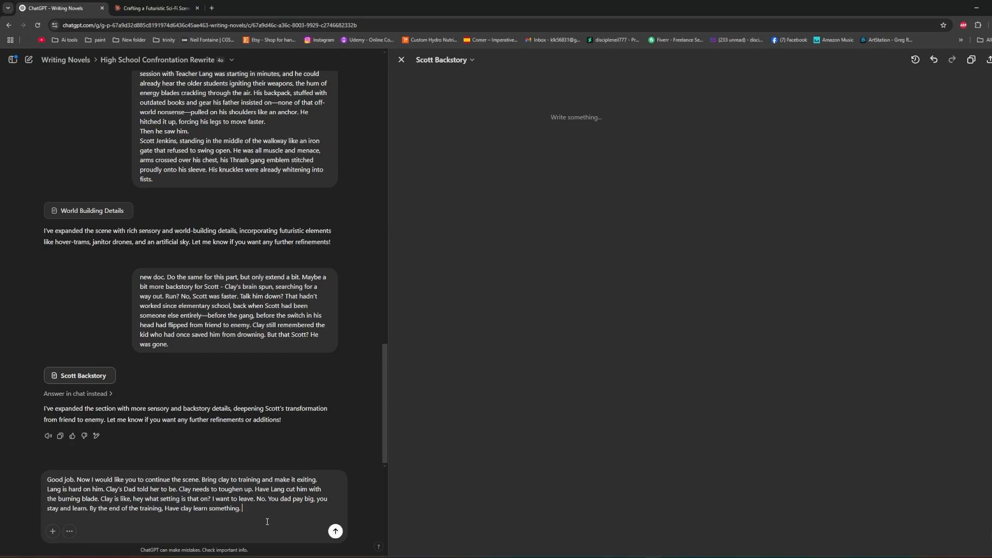
type("Be sure to ")
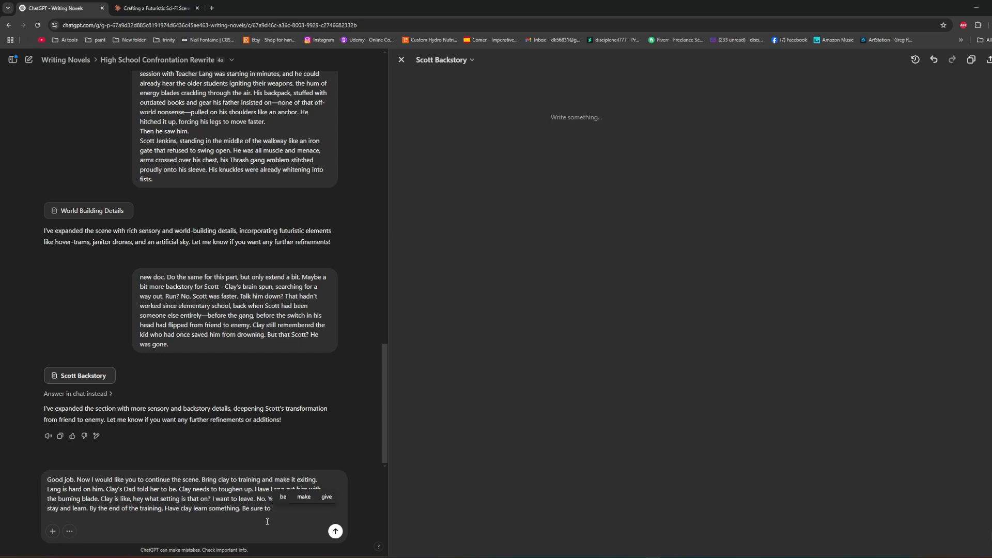
type("use")
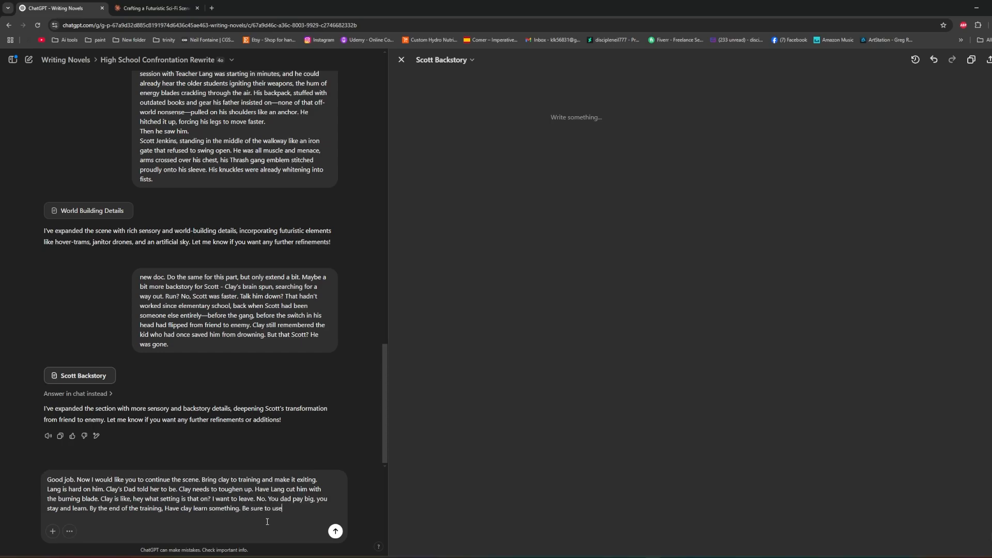
type(" sensory details, als")
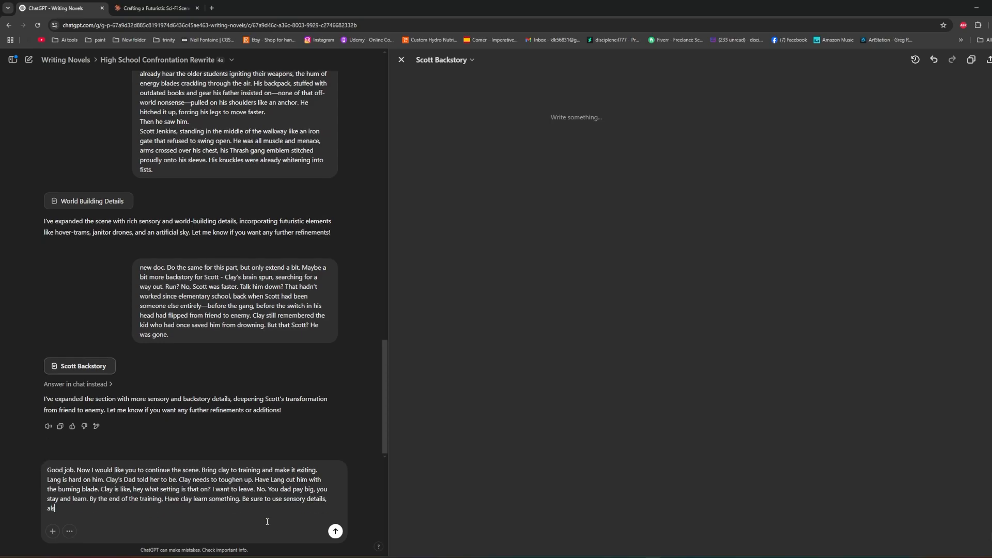
Finish the message with "also describe the scene well, paint a picture for us."
type("o describe the sce")
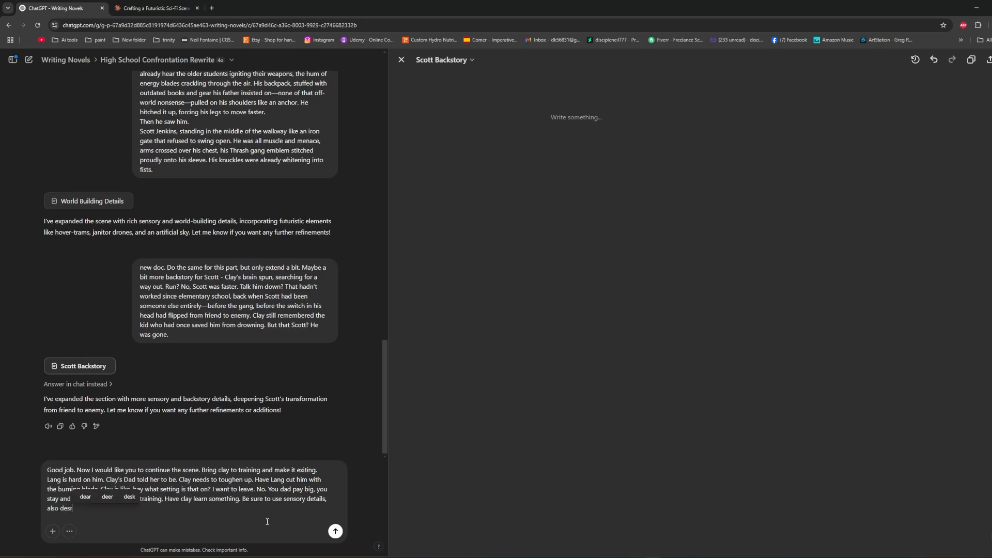
type("ne well,")
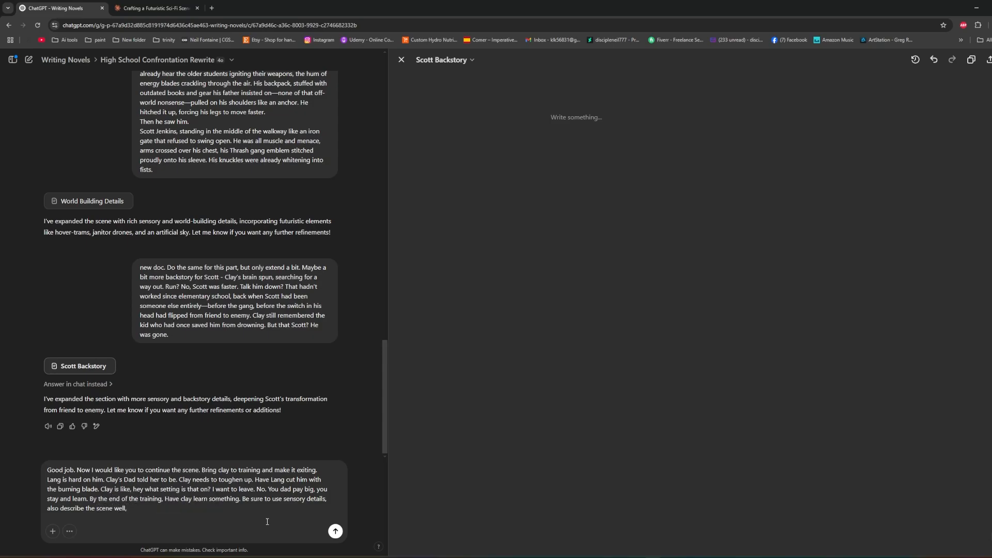
type(" paint a pic")
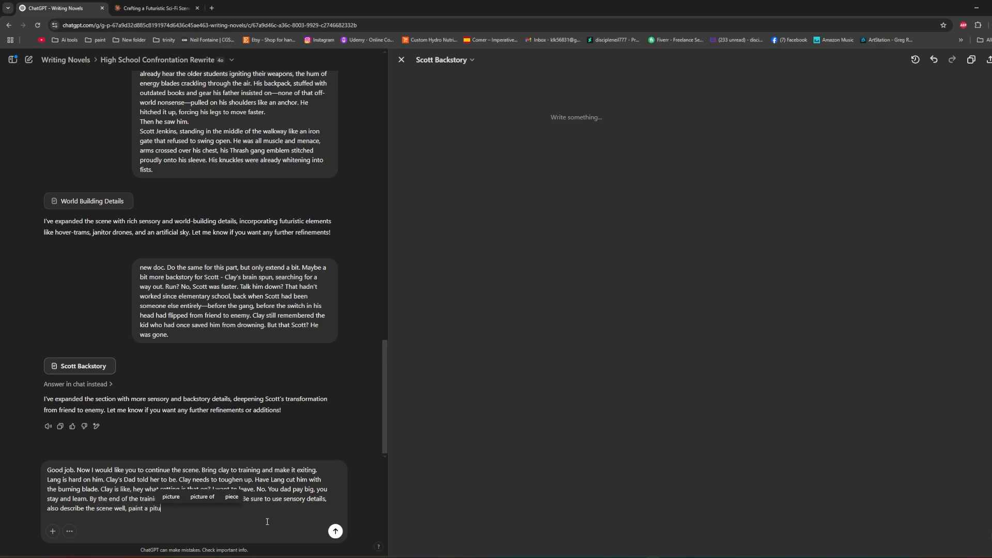
type("ture fo")
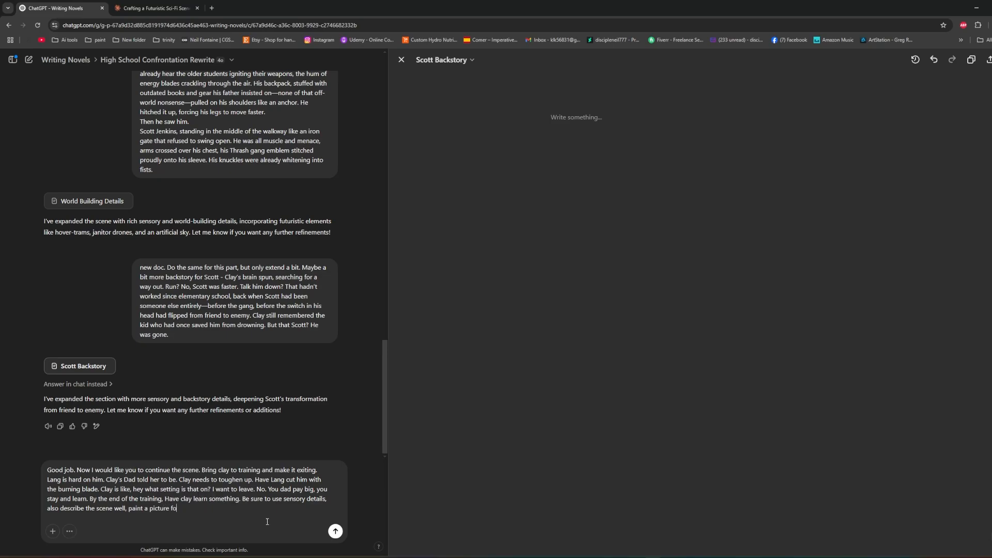
type("r us.")
Copy the entire scene-continuation message and send it to ChatGPT
key("ctrl+a")
key("ctrl+c")
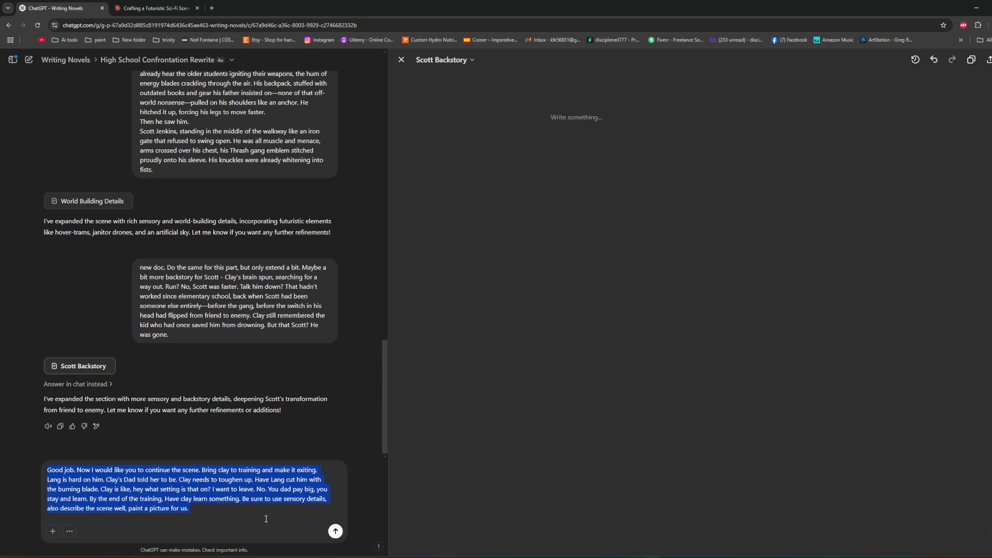
left_click(267, 511)
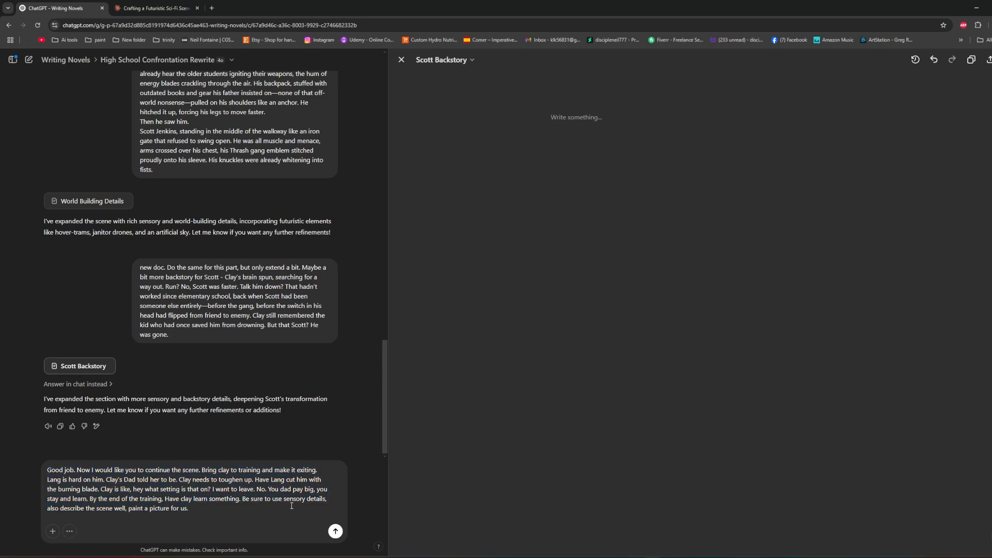
left_click(334, 532)
Switch to the Claude chat, paste the copied scene-continuation prompt as a reply and send it
left_click(153, 8)
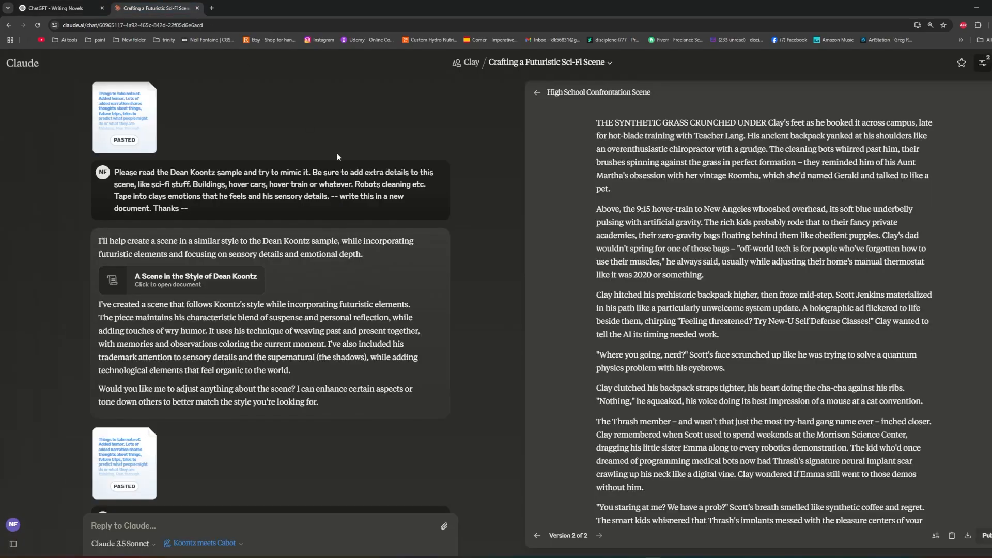
scroll(294, 460, "down", 15)
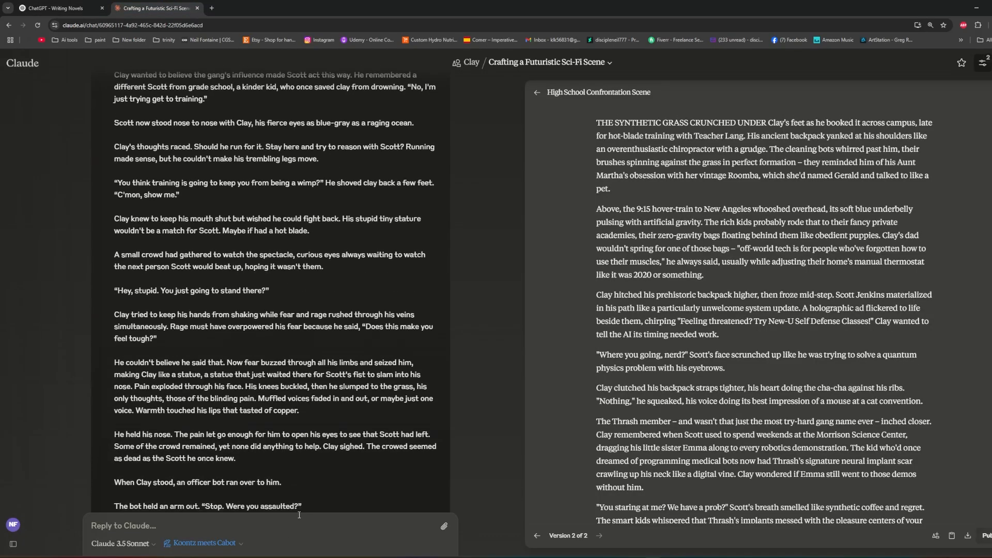
scroll(291, 483, "down", 15)
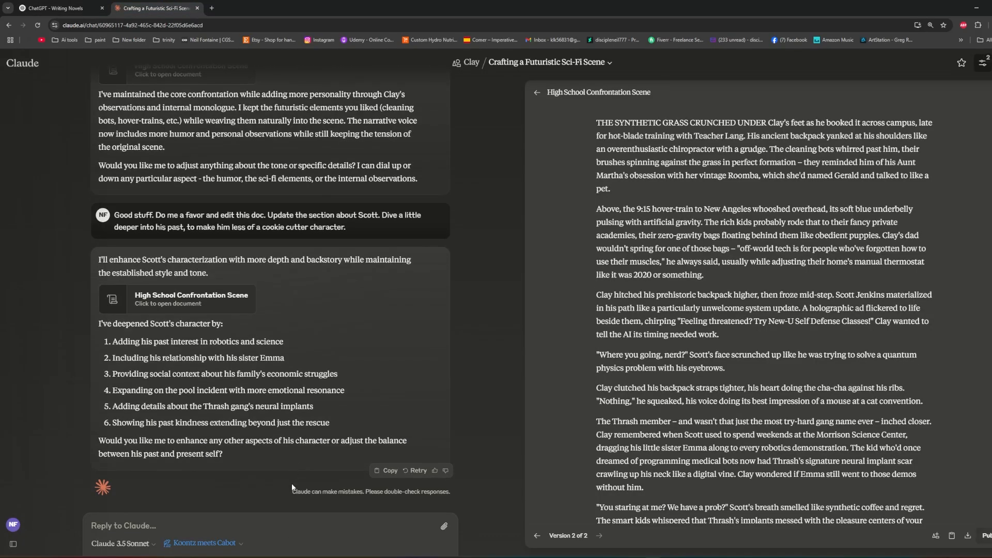
left_click(288, 523)
key("ctrl+v")
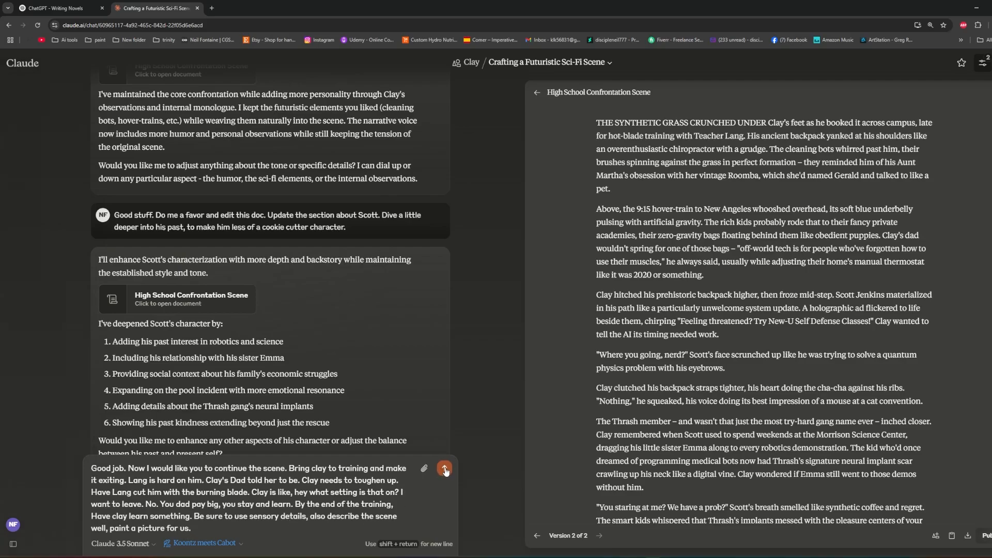
left_click(445, 469)
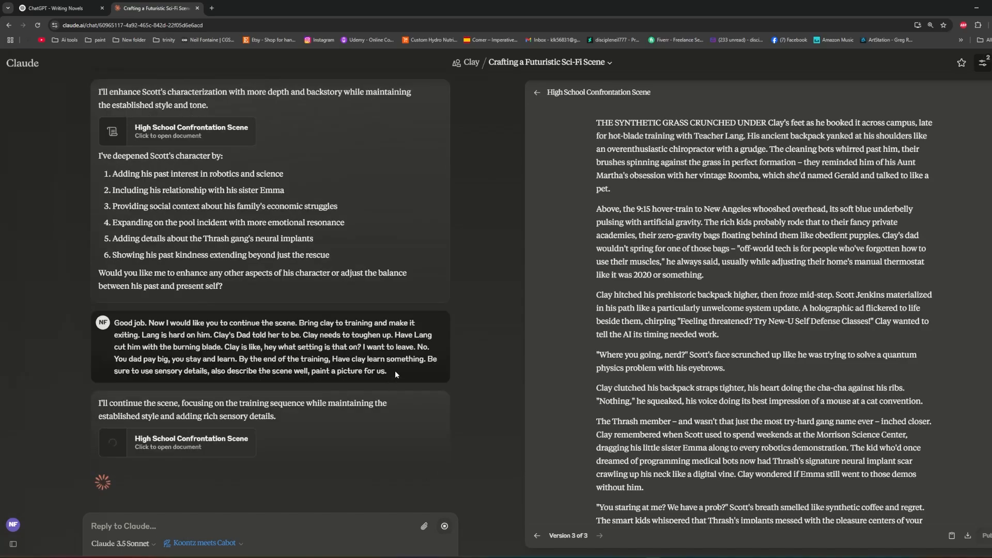
Send Claude the follow-up message "Please write this new scene in a new doc."
left_click_drag(396, 371, 104, 328)
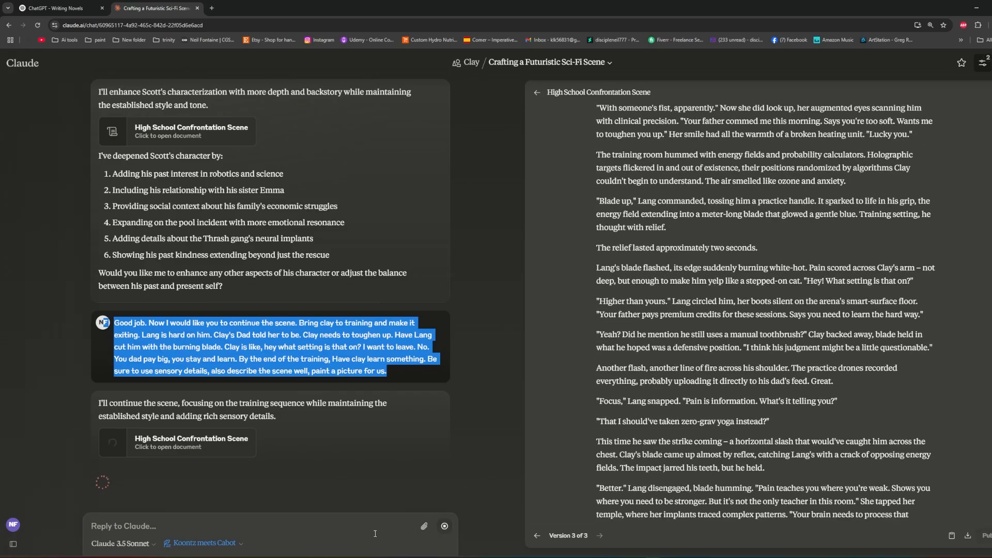
left_click(374, 532)
type("Please wrie")
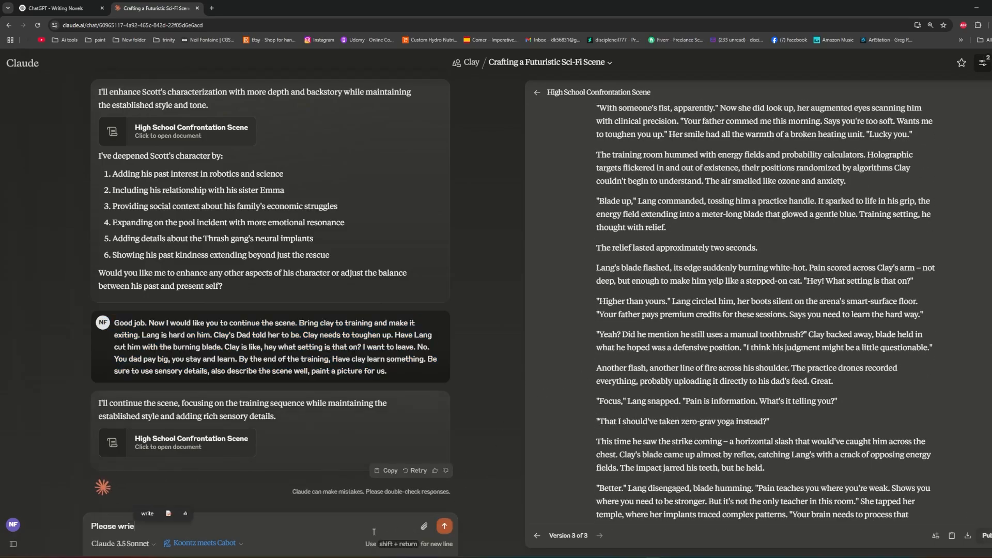
key("BackSpace")
type("te this ")
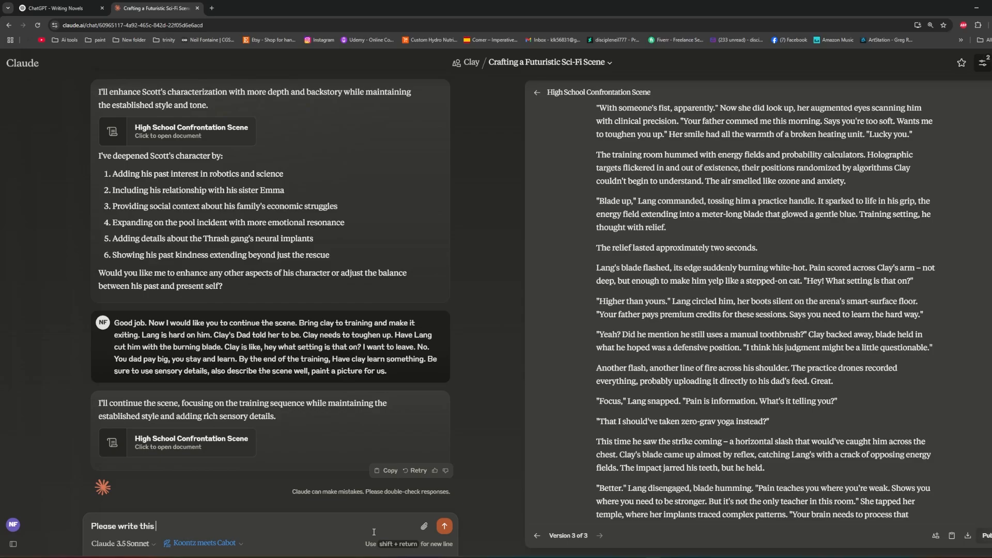
type("new scene ina a new doc.")
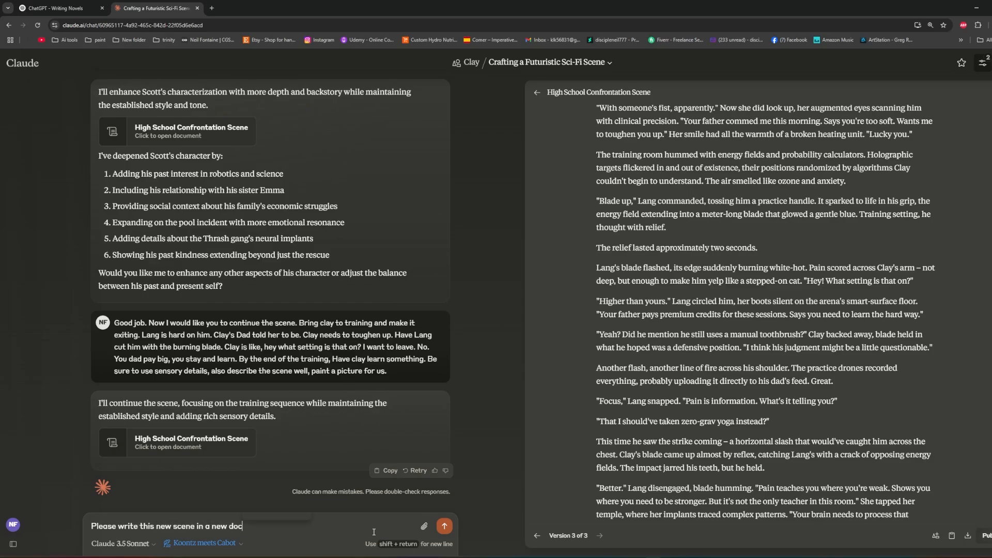
key("Return")
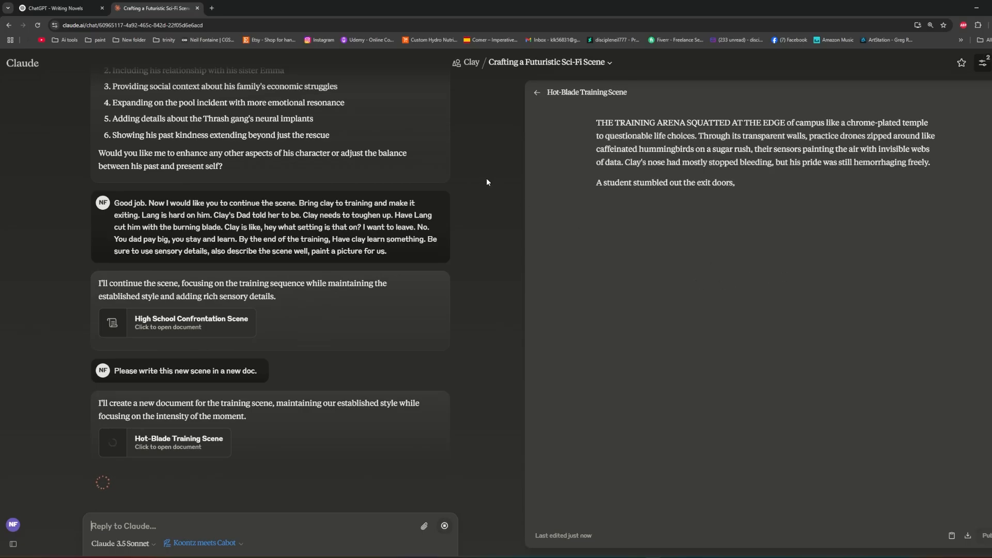
Switch to ChatGPT and read through the Clay Training document from its opening to its ending
left_click(57, 8)
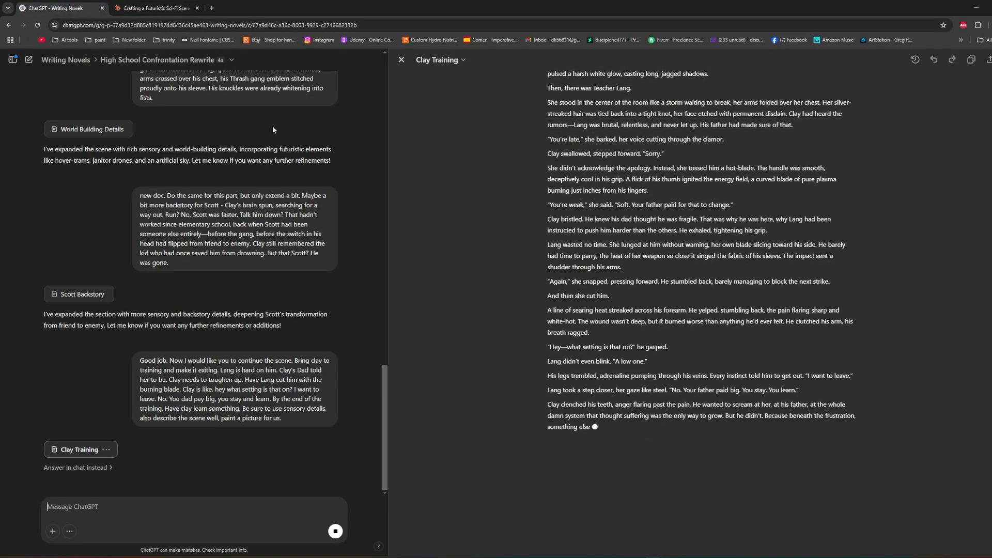
scroll(520, 264, "up", 4)
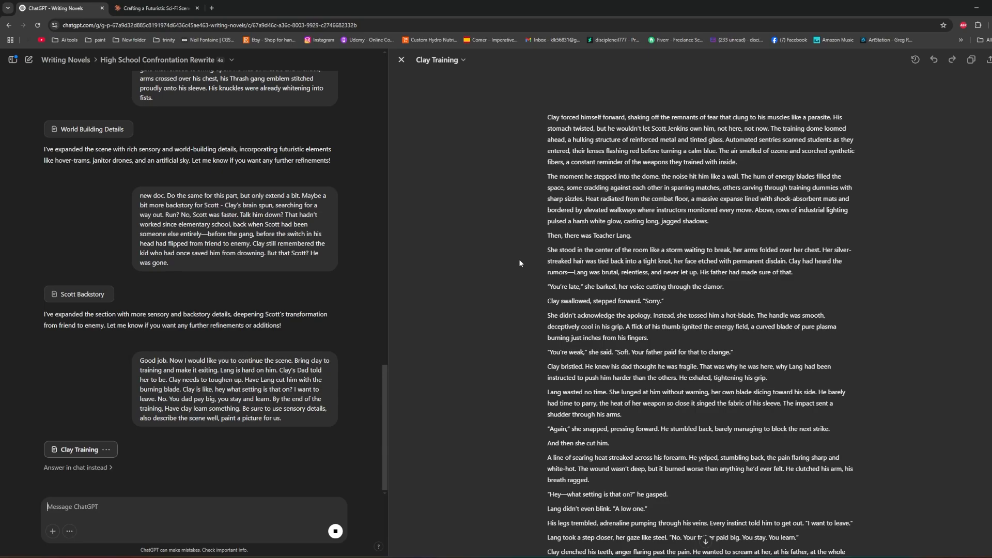
scroll(520, 259, "down", 4)
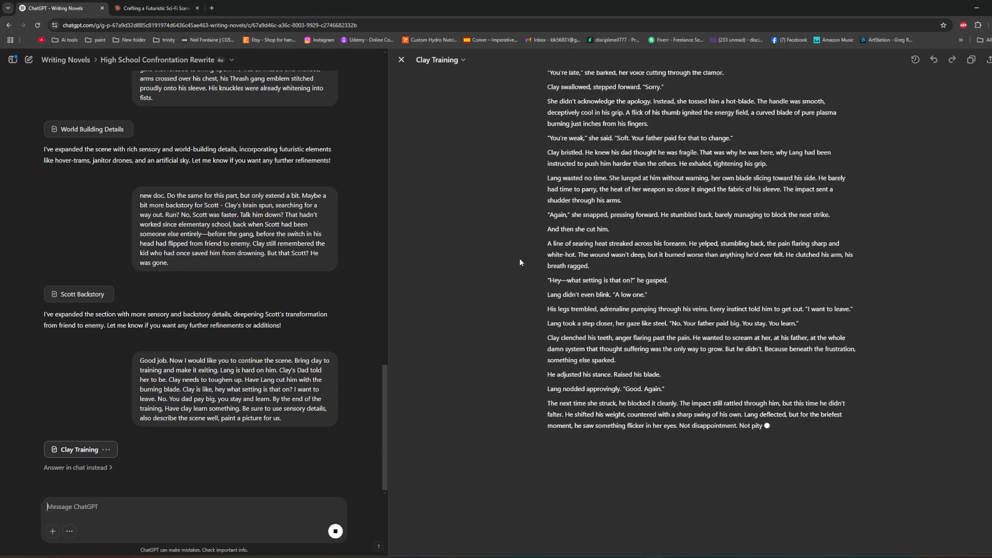
scroll(519, 262, "up", 4)
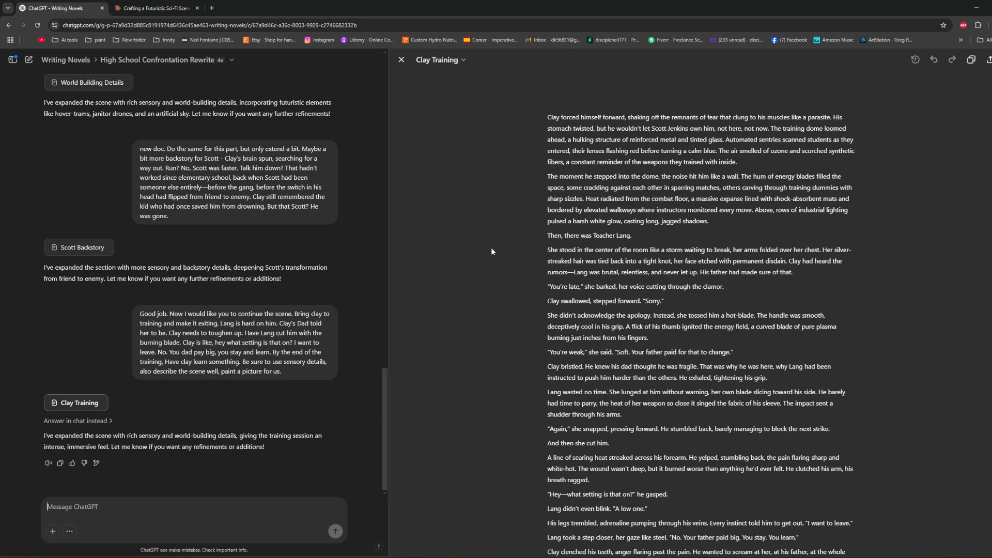
scroll(536, 212, "down", 3)
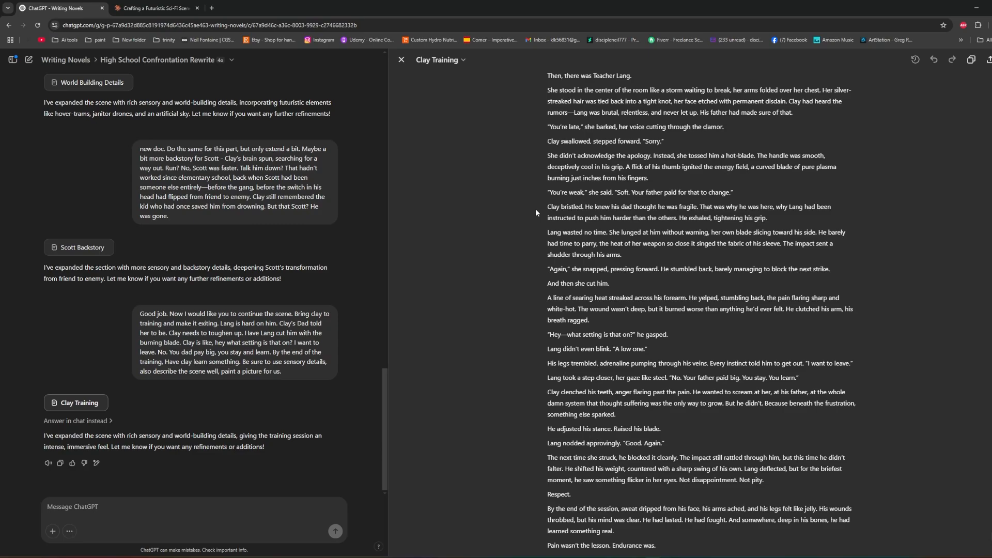
scroll(536, 217, "down", 2)
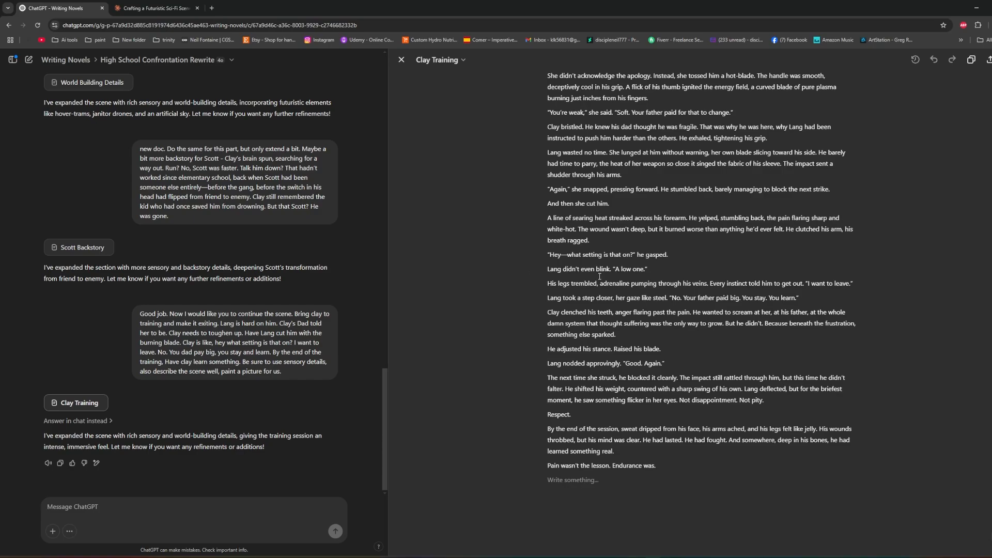
Switch to Claude and look through the Hot-Blade Training Scene document, examining its opening and training passages
left_click(152, 8)
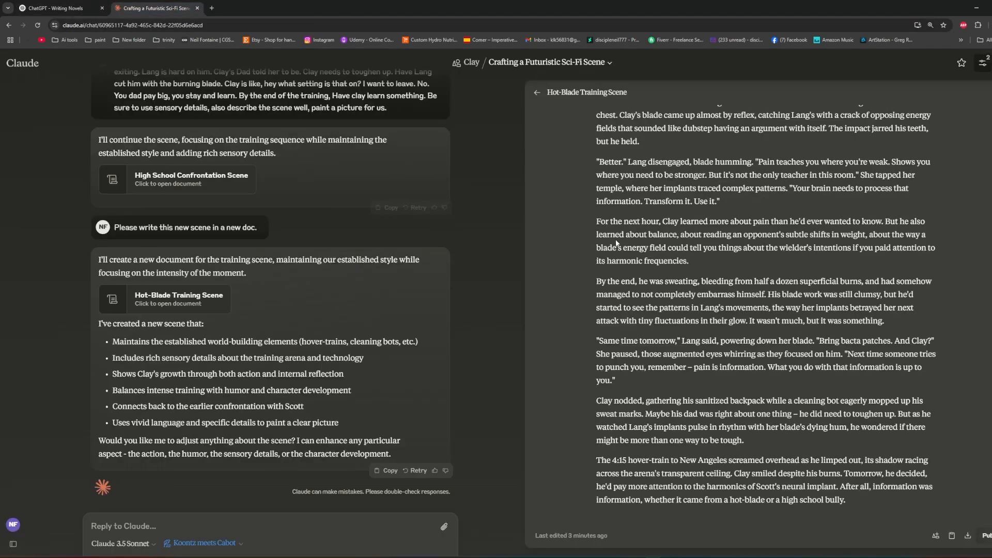
scroll(580, 240, "up", 11)
scroll(578, 243, "down", 15)
scroll(576, 245, "up", 12)
scroll(577, 246, "up", 3)
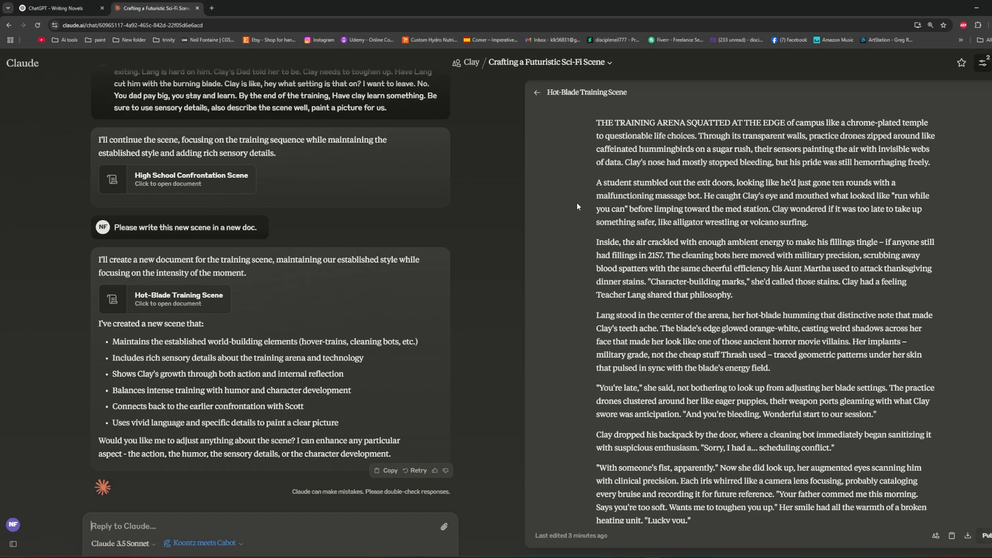
scroll(582, 191, "down", 2)
scroll(584, 180, "down", 2)
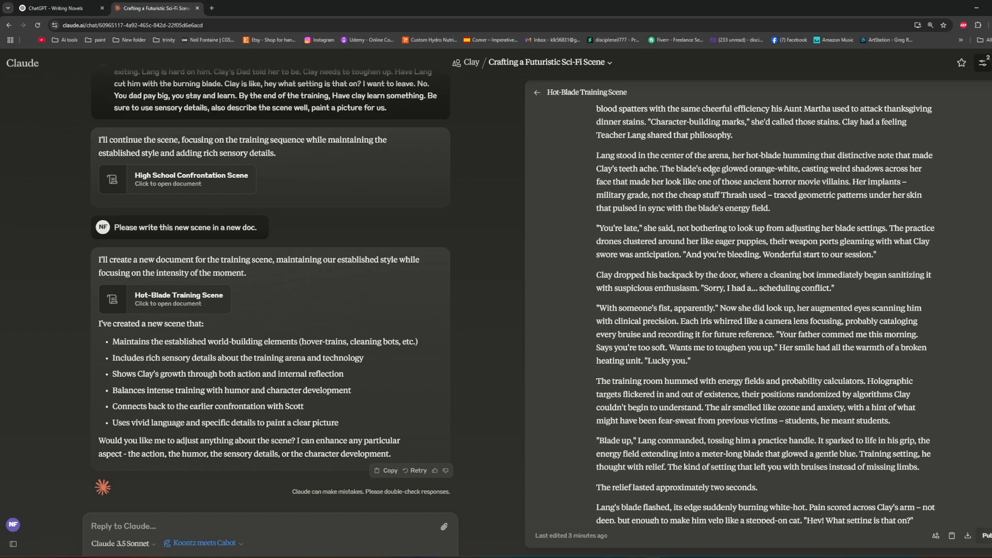
Read the Hot-Blade Training Scene document from Lang's introduction to its ending, selecting the passages being examined
left_click_drag(597, 156, 805, 229)
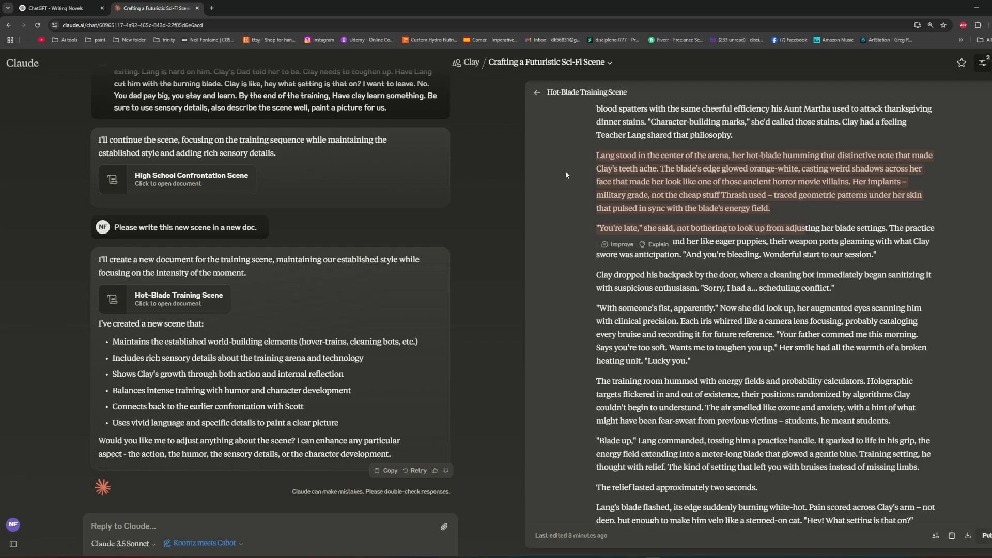
left_click(591, 173)
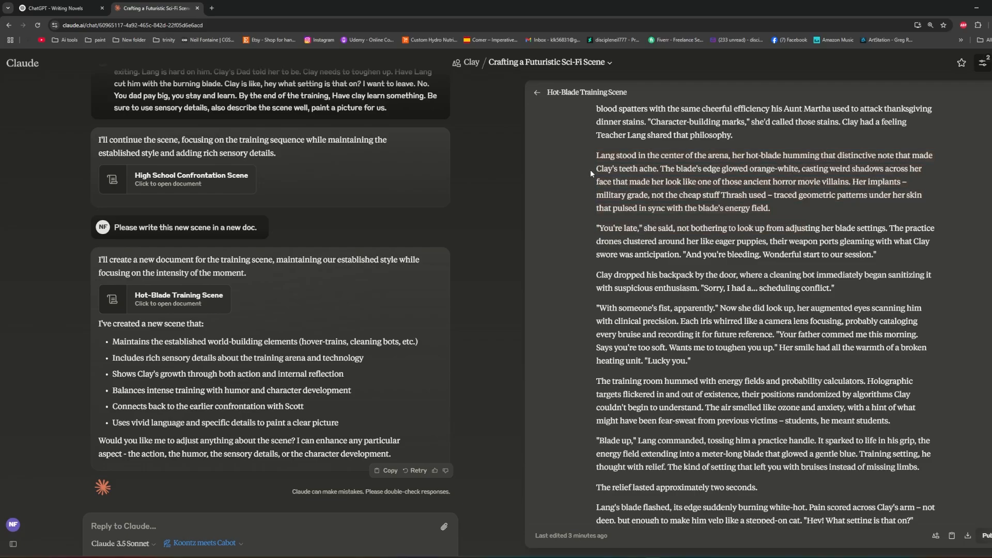
scroll(591, 170, "down", 2)
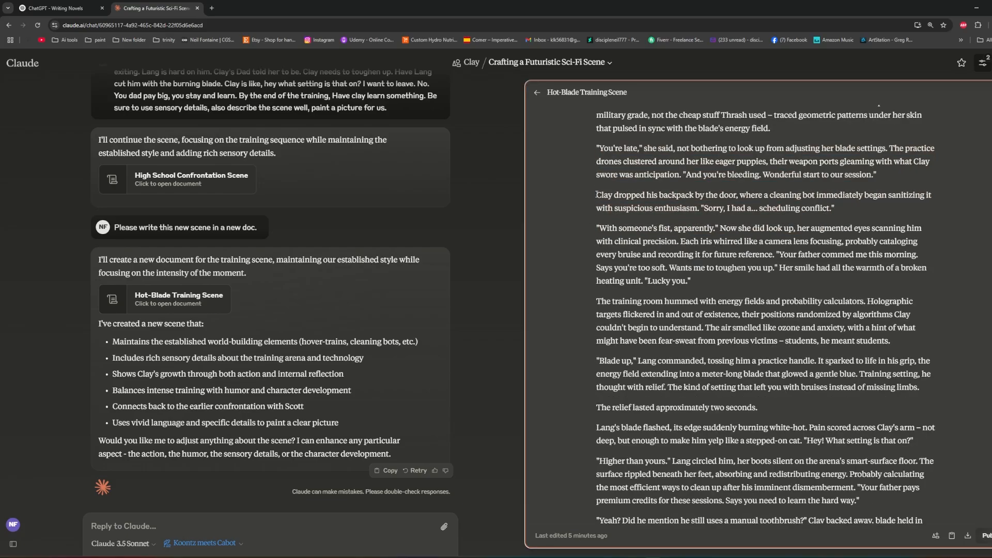
left_click_drag(596, 194, 776, 479)
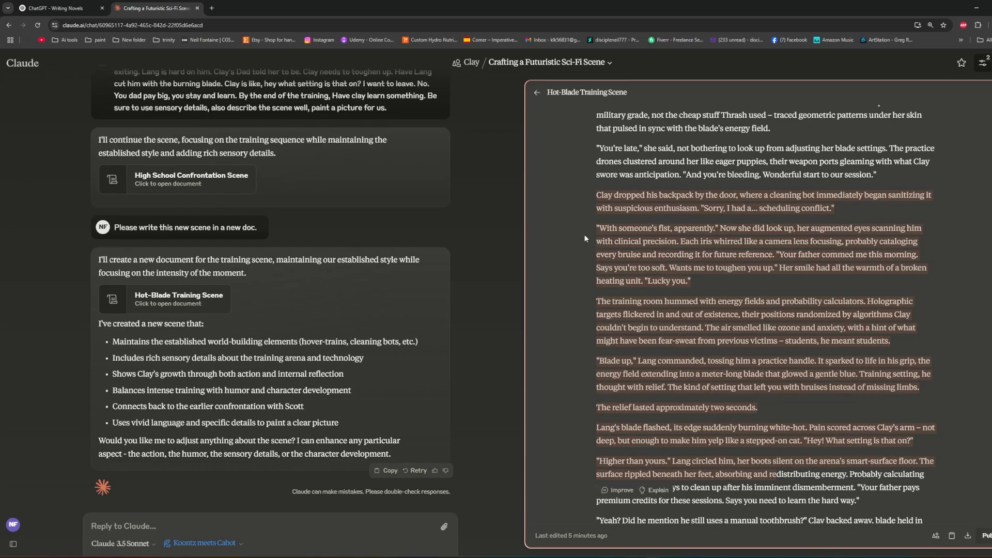
left_click(829, 205)
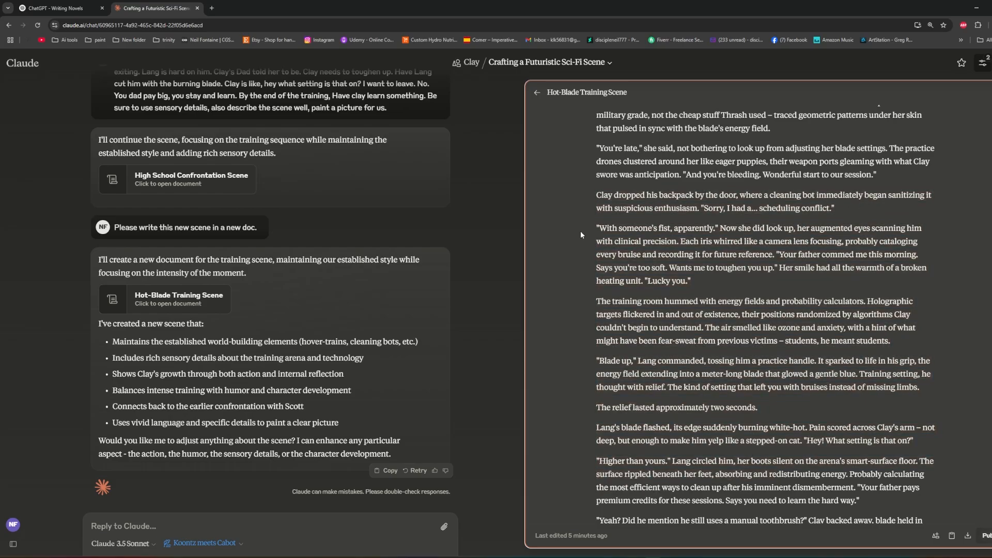
scroll(583, 259, "down", 5)
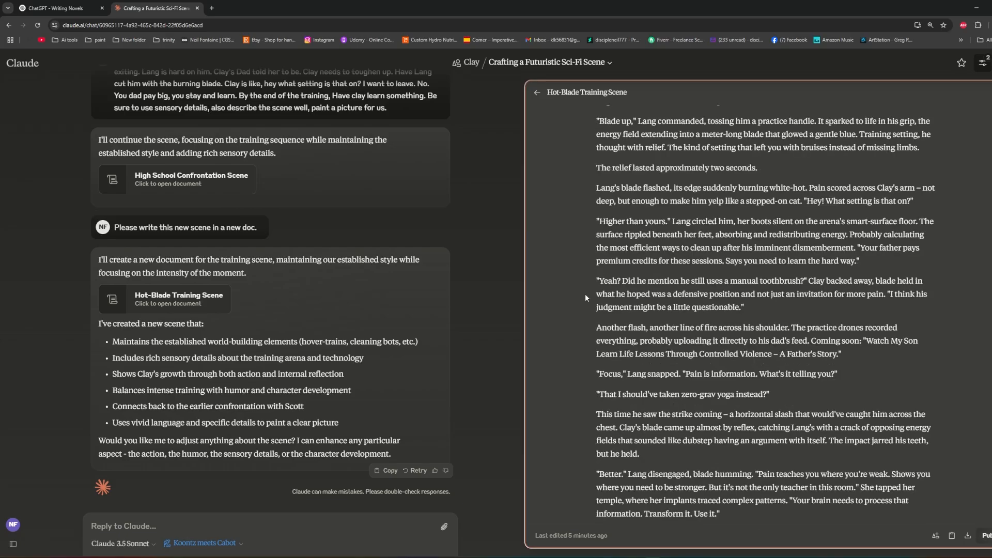
left_click_drag(582, 197, 734, 488)
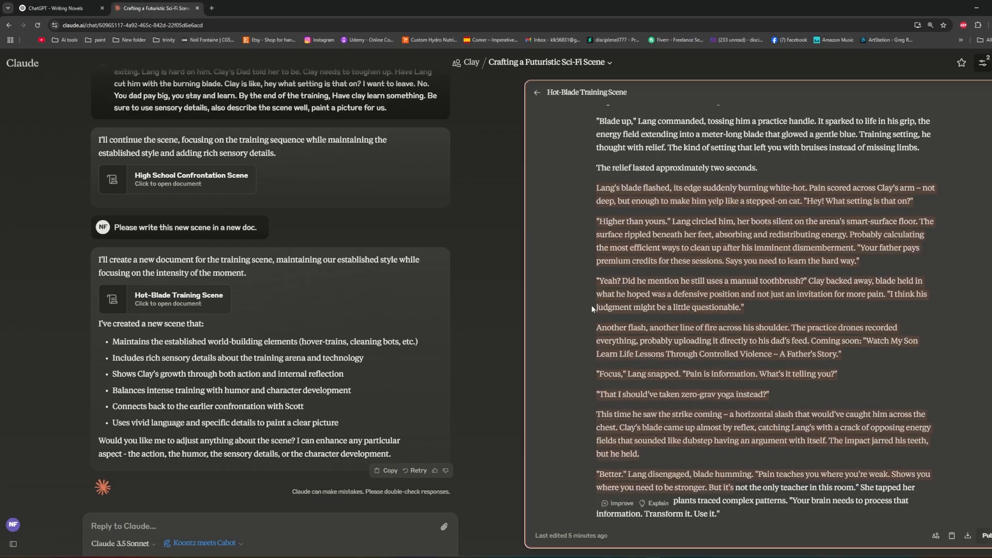
left_click(575, 296)
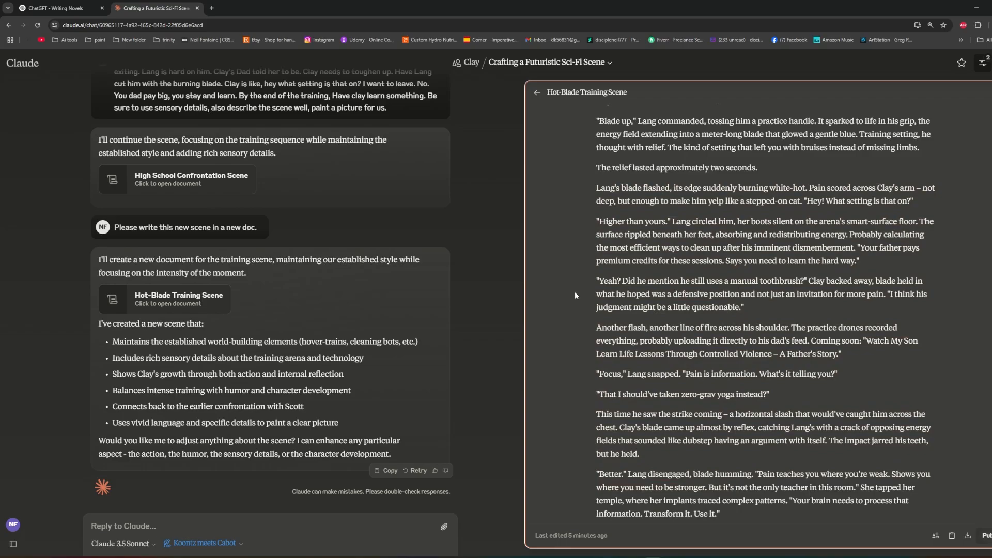
scroll(575, 291, "down", 5)
left_click_drag(590, 235, 780, 516)
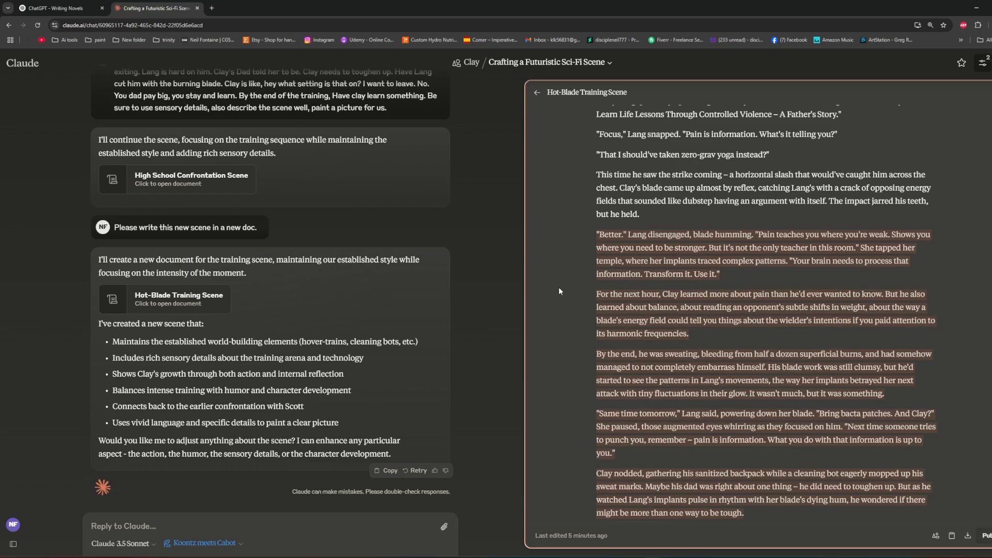
left_click(581, 282)
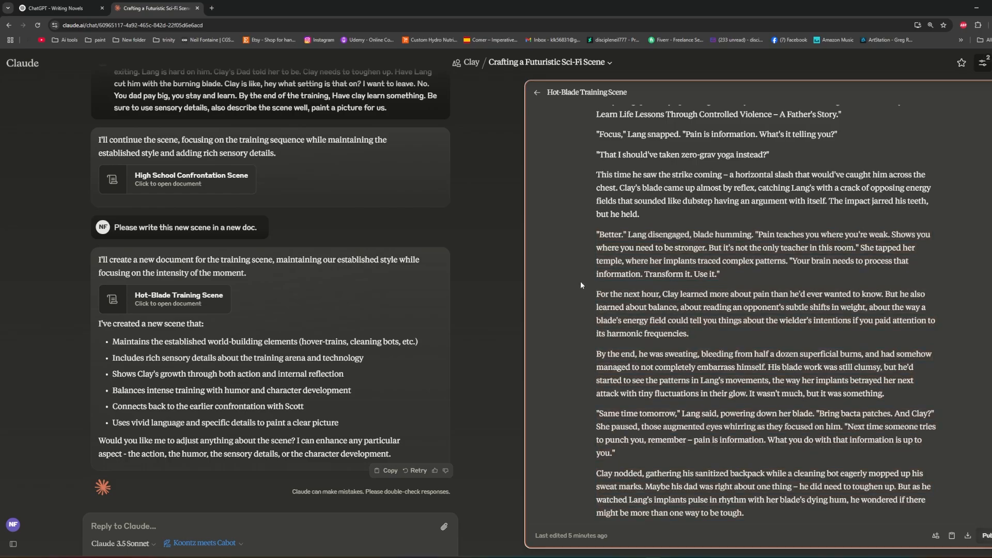
scroll(581, 284, "down", 2)
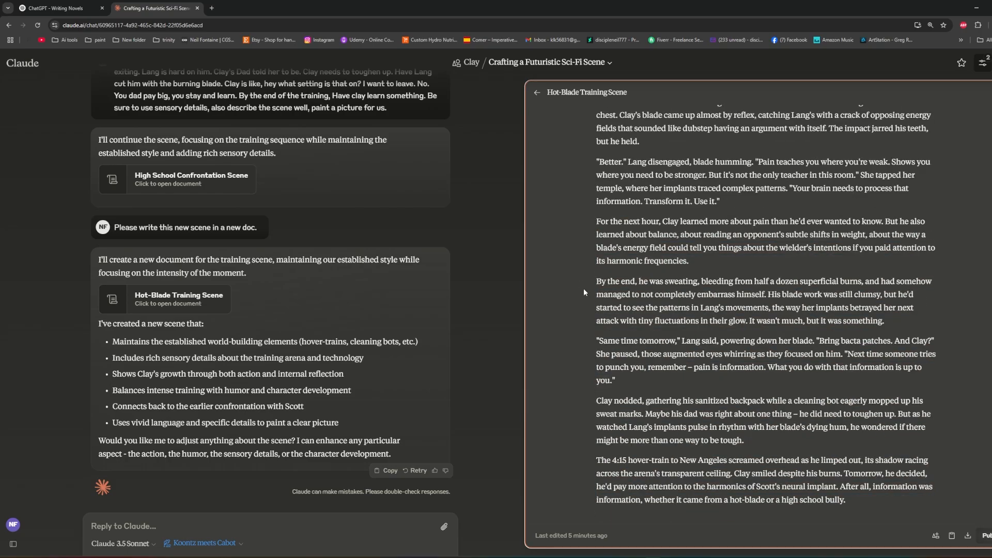
left_click_drag(593, 281, 787, 487)
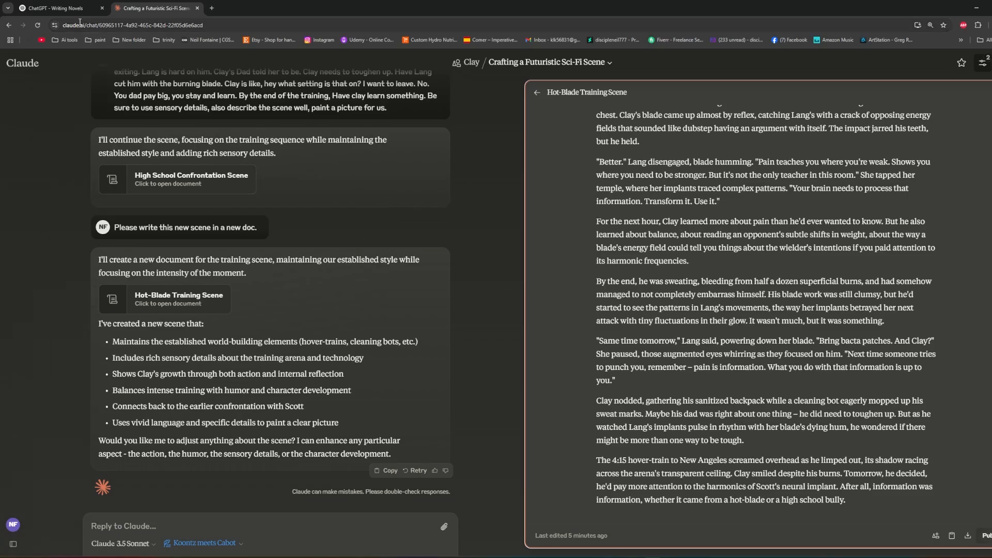
Switch to ChatGPT and review the Clay Training document for comparison, from Clay's arrival at the dome to the closing lines
left_click(69, 8)
scroll(517, 252, "up", 5)
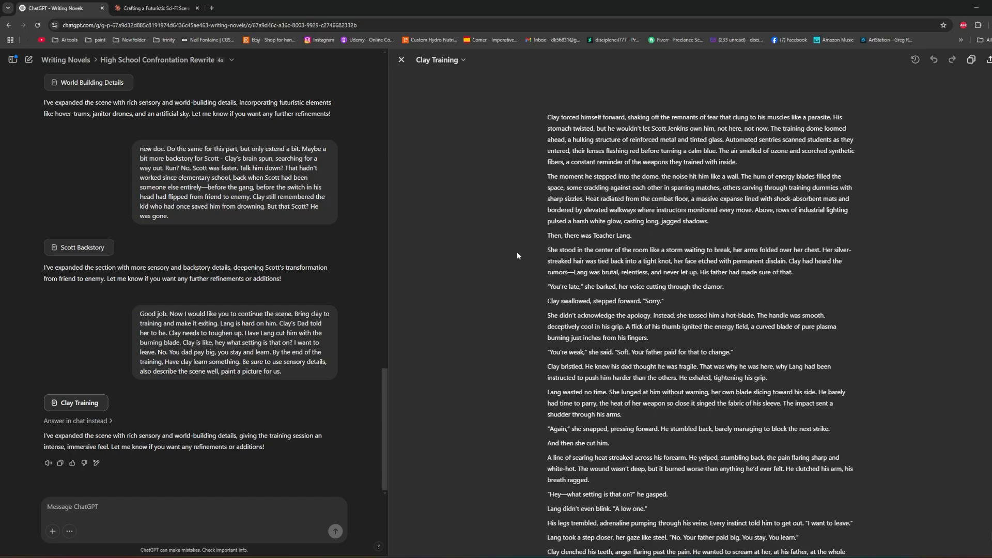
scroll(517, 252, "down", 5)
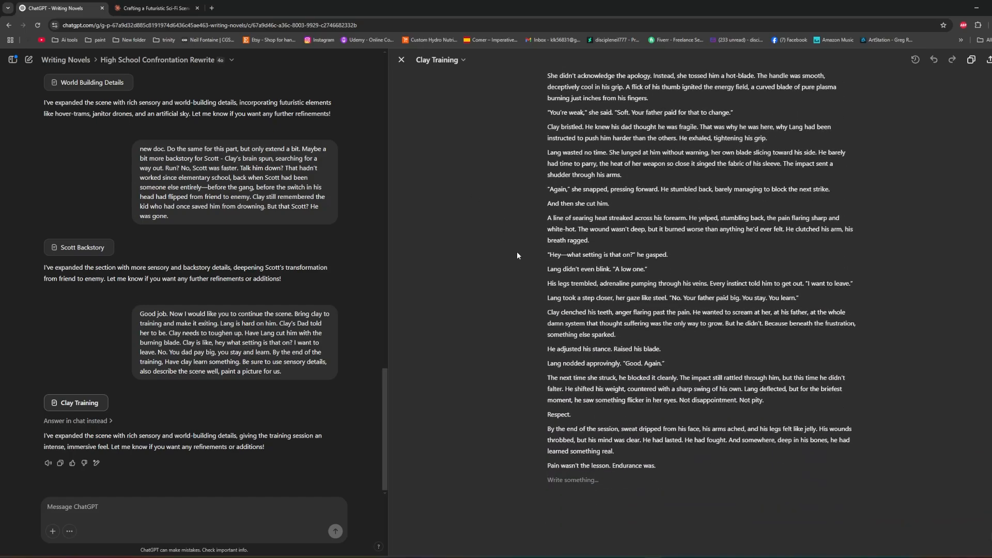
scroll(517, 251, "up", 5)
scroll(648, 417, "down", 5)
left_click(548, 286)
left_click_drag(788, 398, 514, 277)
left_click(514, 280)
Return to Claude's Hot-Blade Training Scene and select the passage from the manual toothbrush line through Clay's block for examination
left_click(155, 8)
scroll(667, 286, "up", 10)
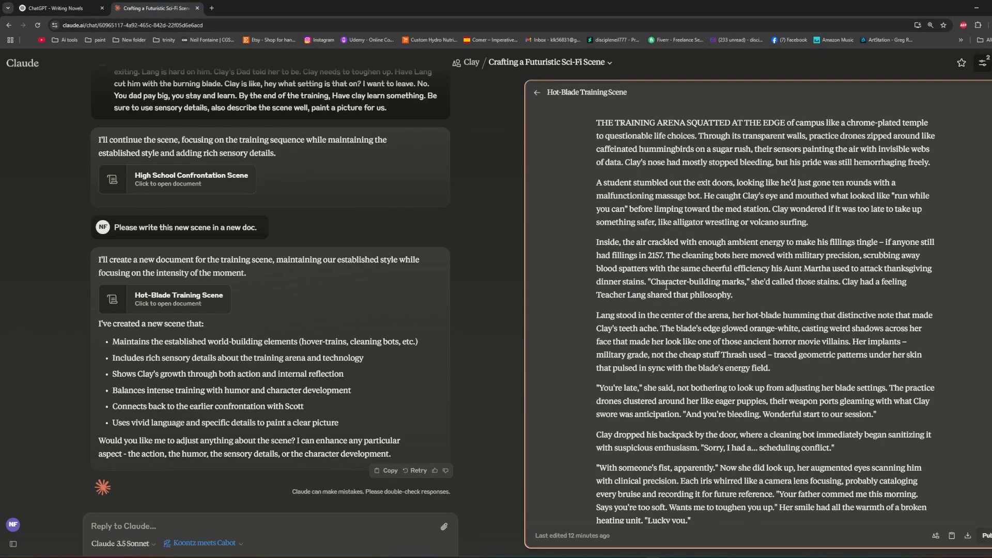
scroll(666, 286, "down", 15)
scroll(665, 290, "up", 5)
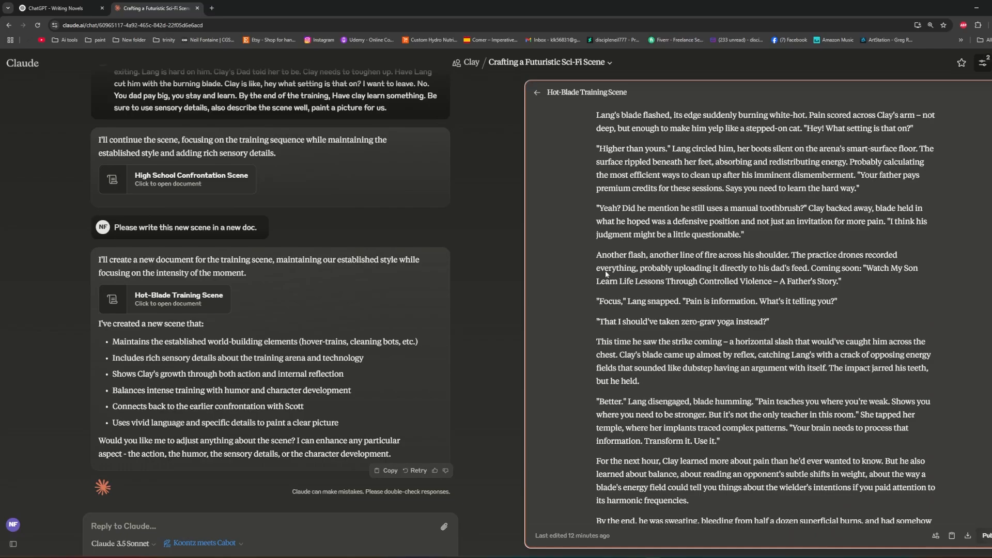
left_click_drag(593, 203, 808, 379)
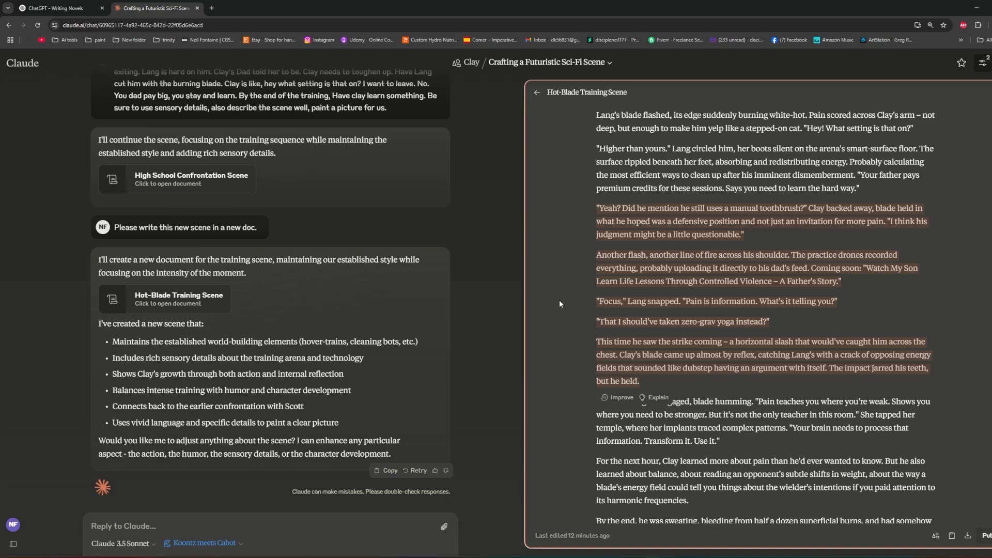
Switch back to the Clay Training document in ChatGPT to compare it with Claude's scene
key("ctrl+shift+Tab")
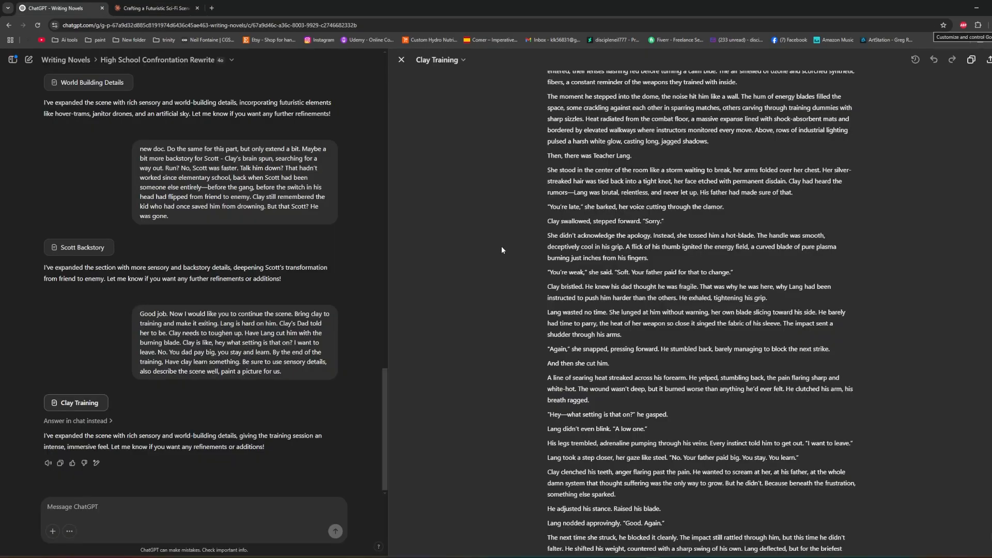